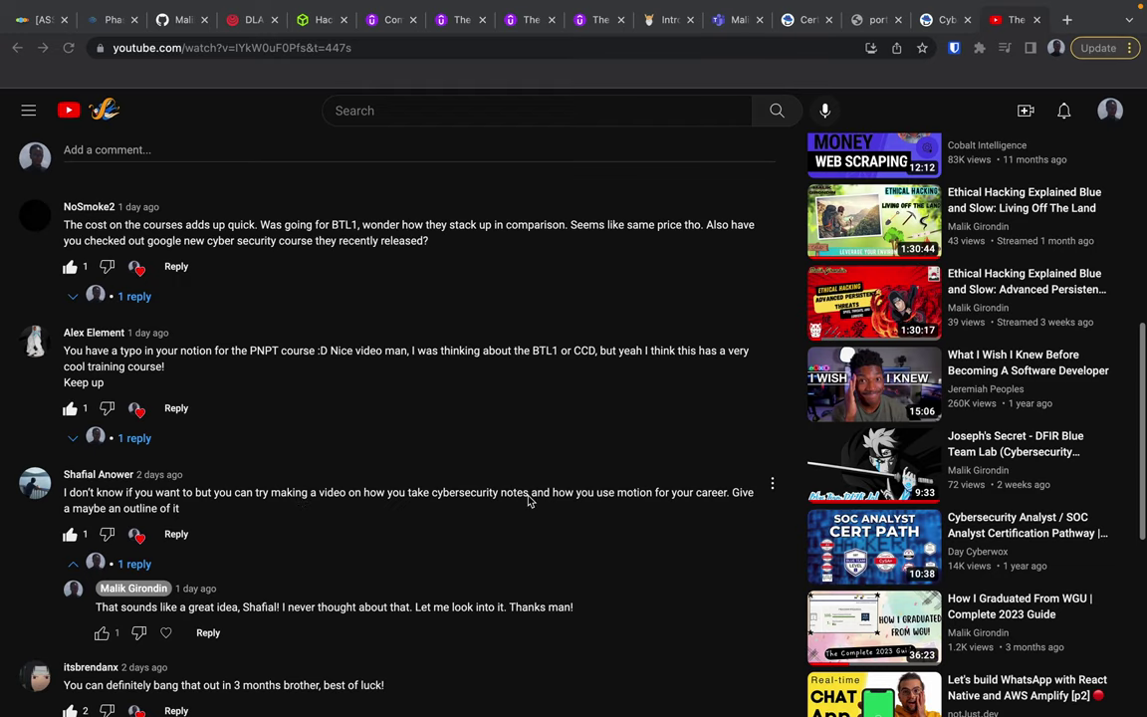
Switch to Notion and preview the student templates Student Dashboard, Class Notes, Course Schedule, Grade Calculator, Cornell Notes System and Syllabus
{"action": "key", "text": "ctrl+Left"}
{"action": "key", "text": "ctrl+Left"}
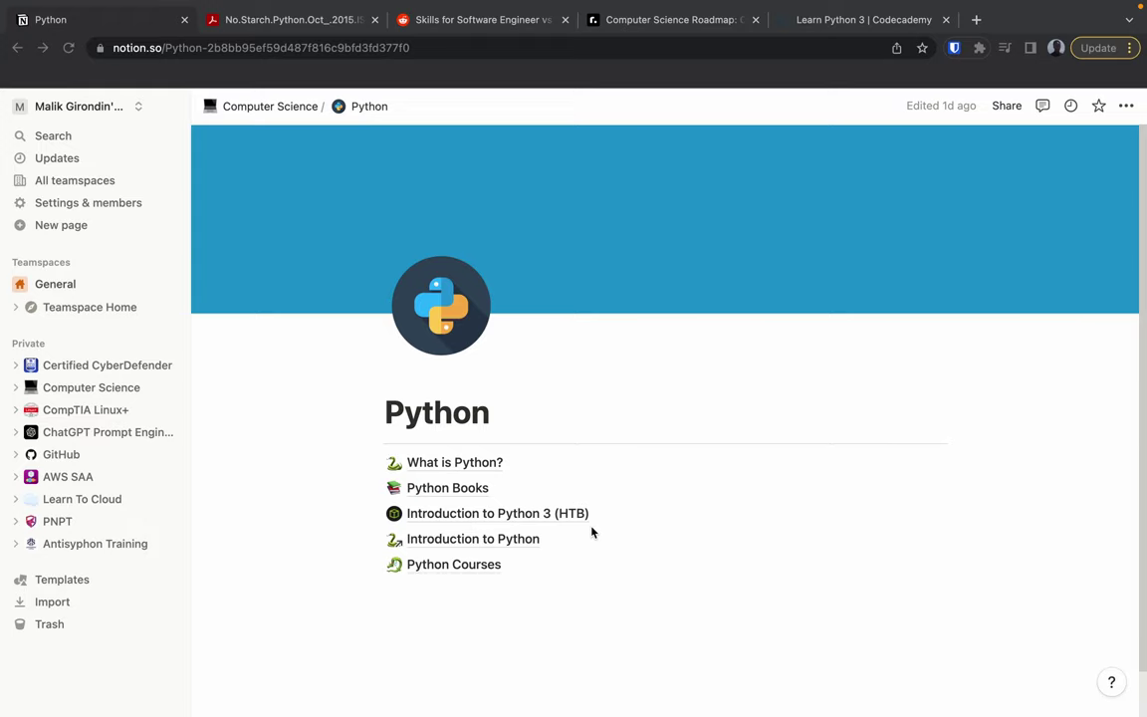
{"action": "left_click", "coordinate": [67, 582]}
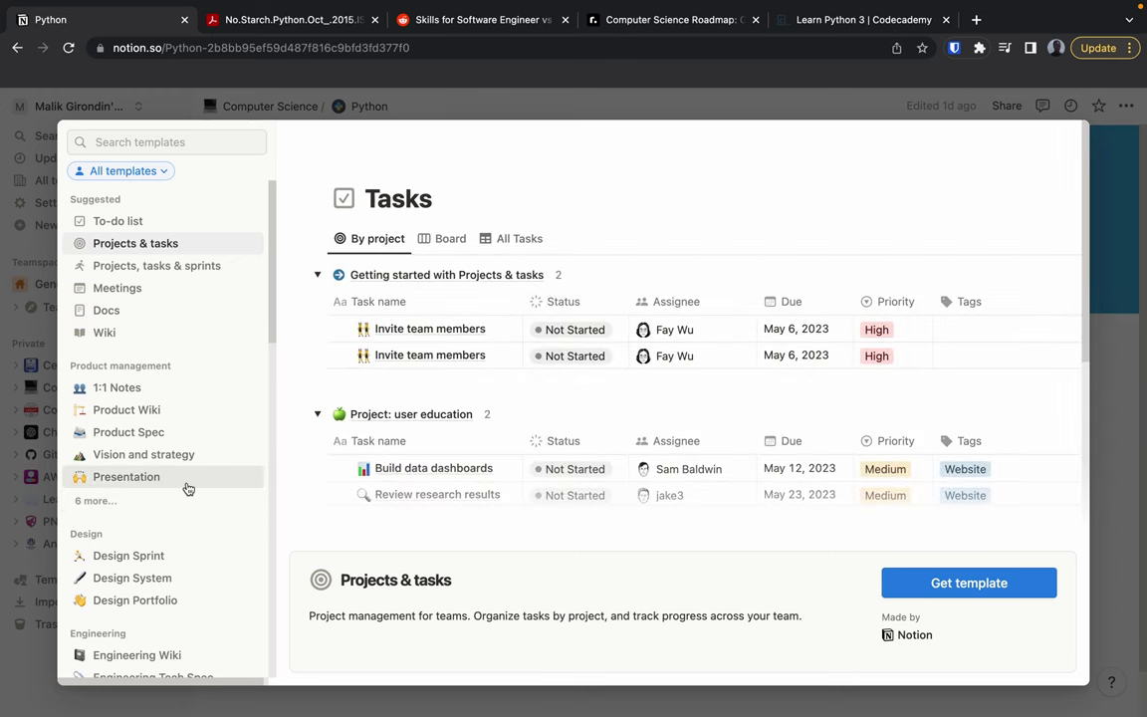
{"action": "scroll", "coordinate": [188, 488], "scroll_direction": "down", "scroll_amount": 15}
{"action": "left_click", "coordinate": [162, 418]}
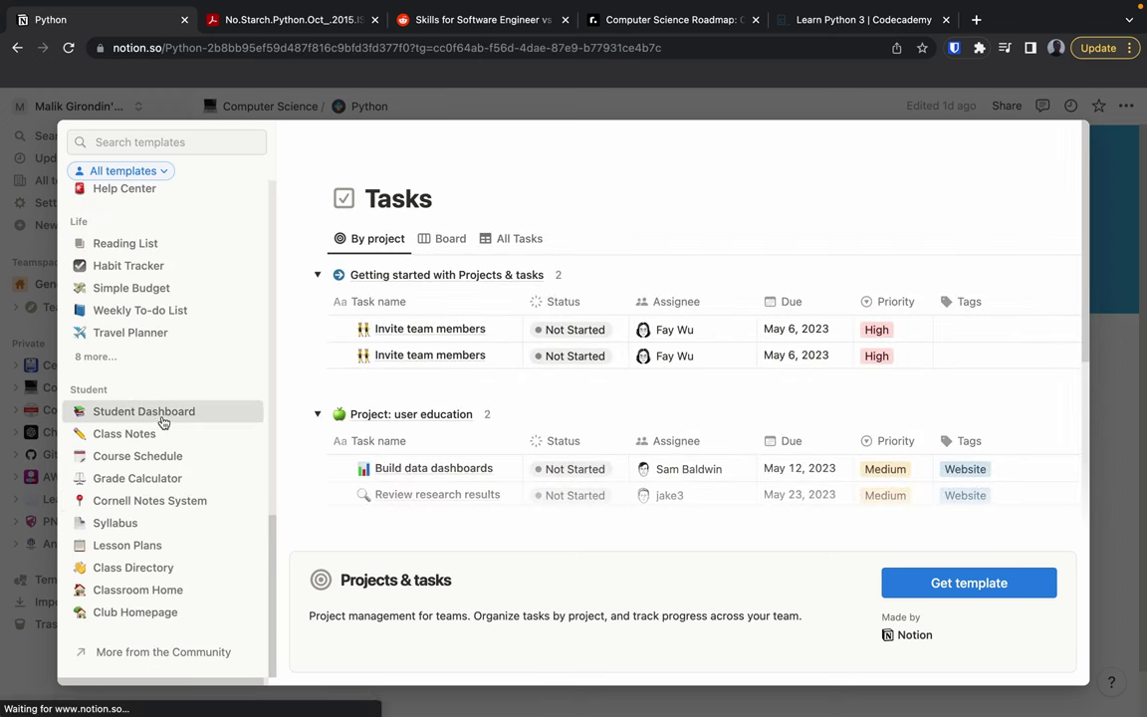
{"action": "left_click", "coordinate": [146, 436]}
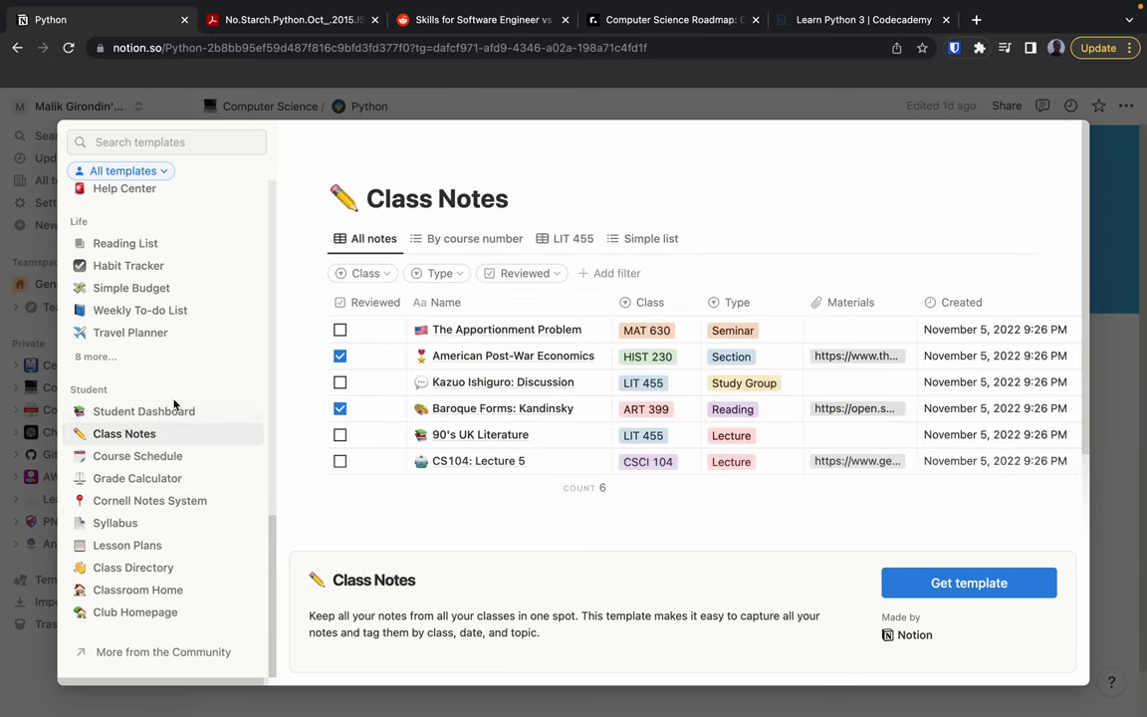
{"action": "left_click", "coordinate": [155, 465]}
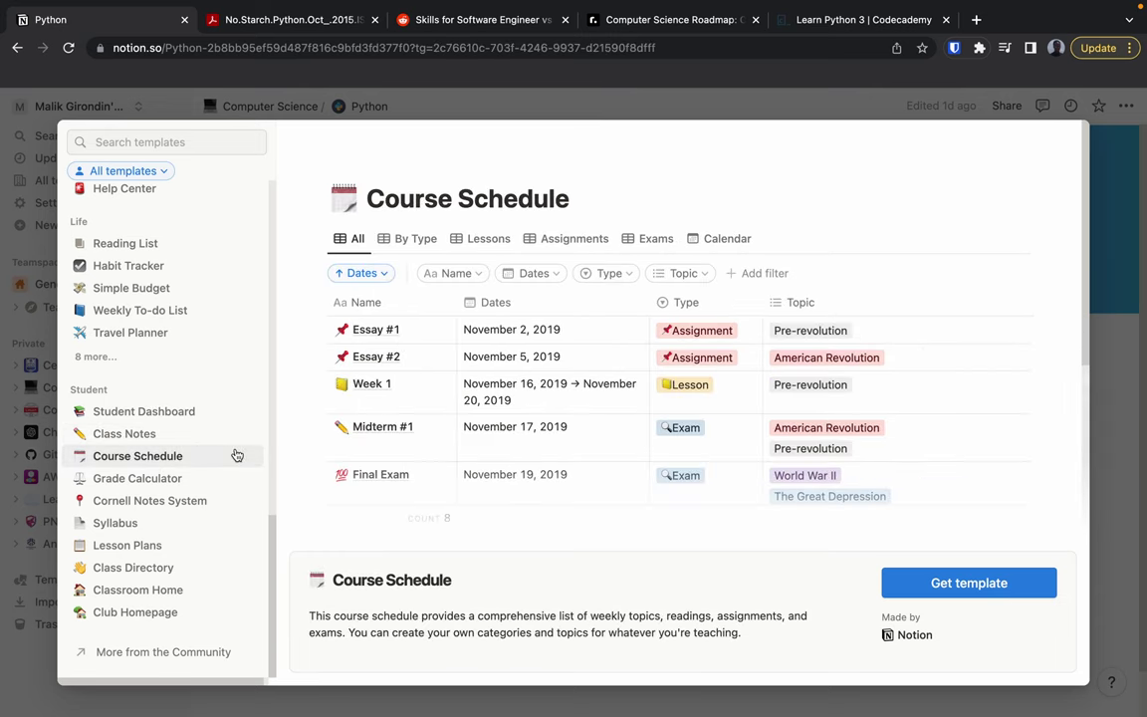
{"action": "left_click", "coordinate": [159, 480]}
{"action": "left_click", "coordinate": [184, 503]}
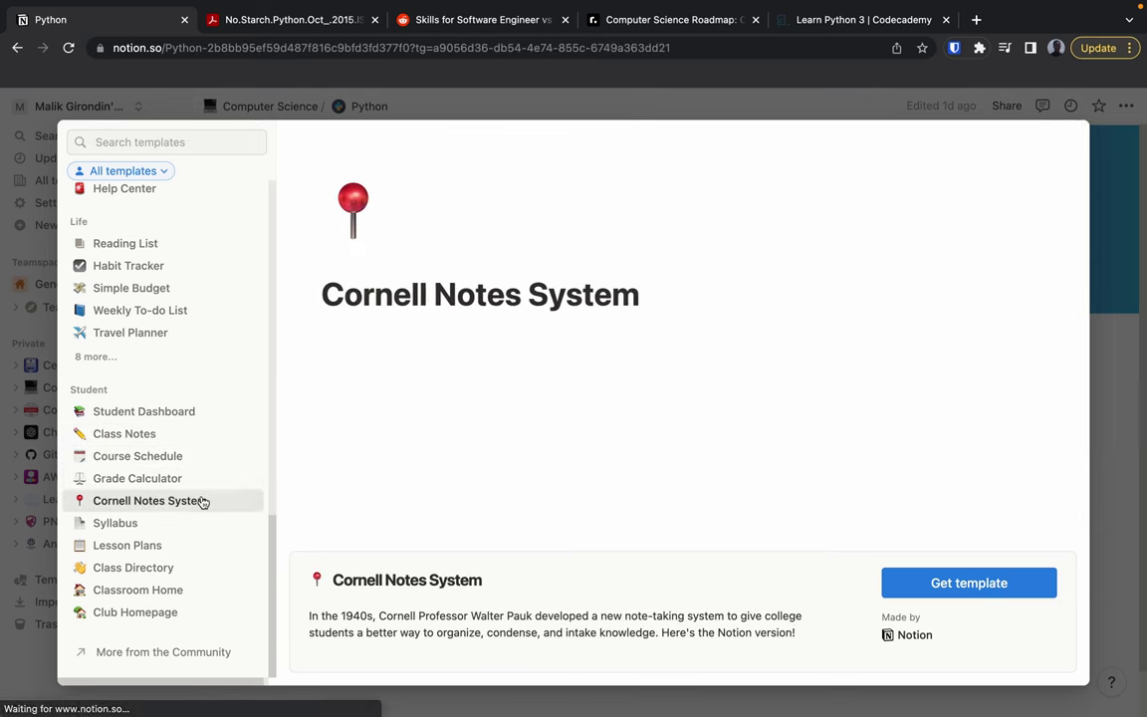
{"action": "left_click", "coordinate": [116, 528]}
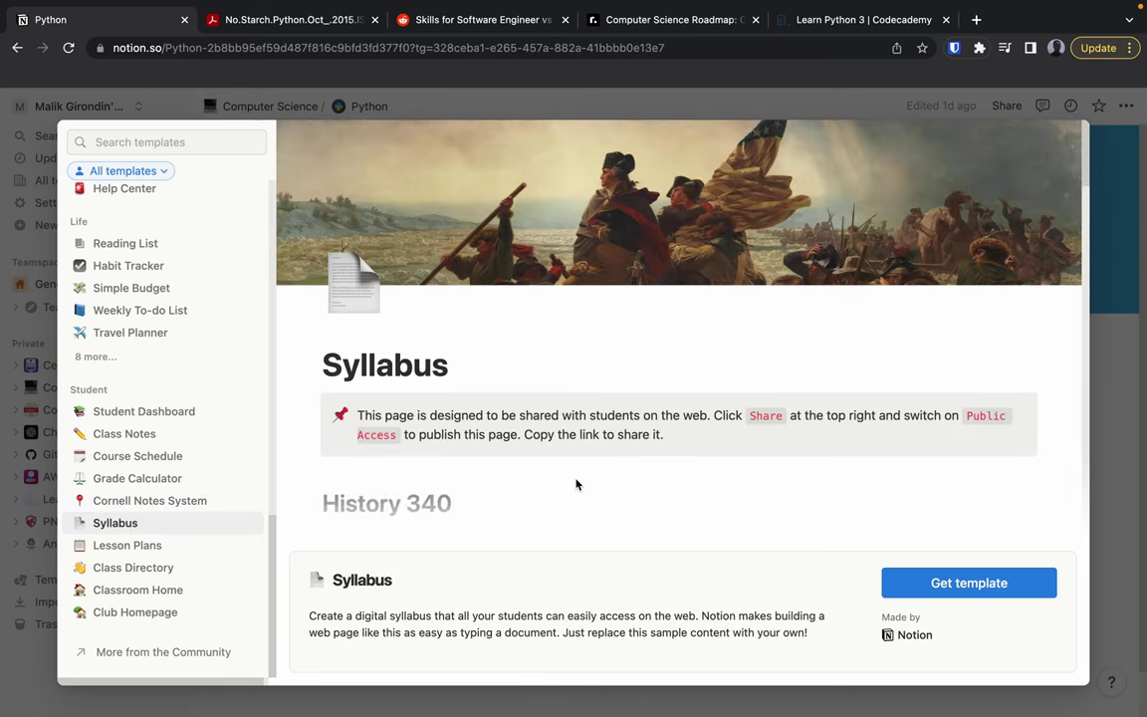
Preview the Student Dashboard, Grade Calculator and Class Directory templates, and close the template gallery
{"action": "left_click", "coordinate": [161, 412]}
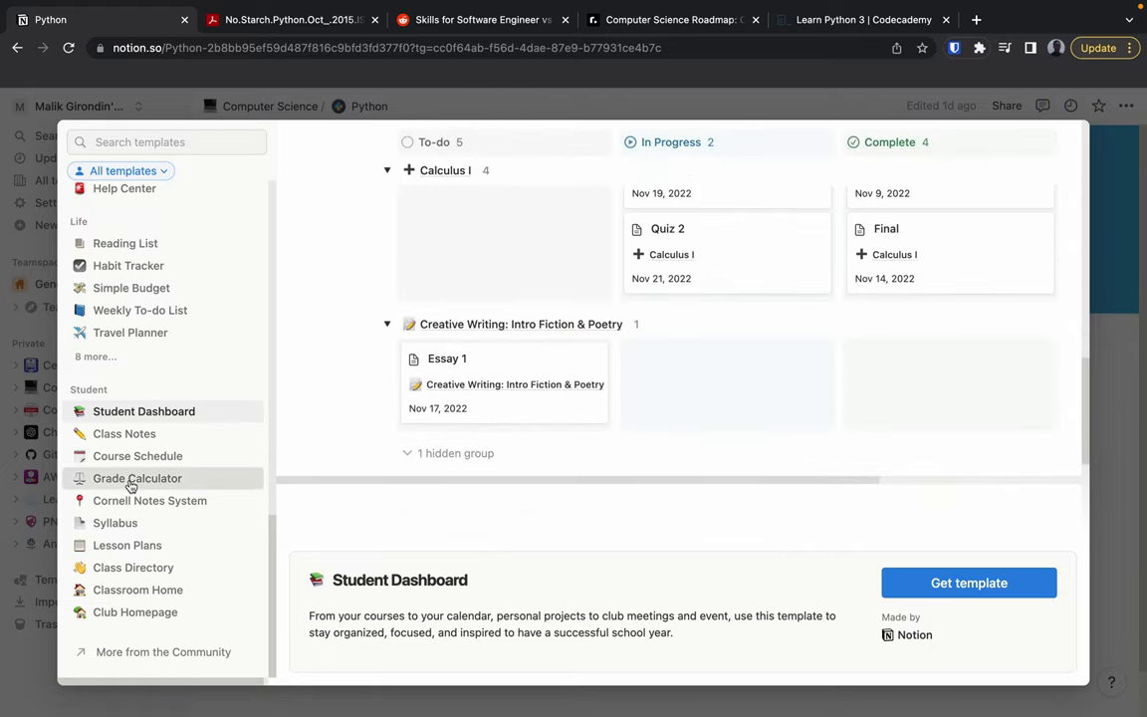
{"action": "left_click", "coordinate": [171, 478]}
{"action": "left_click", "coordinate": [128, 568]}
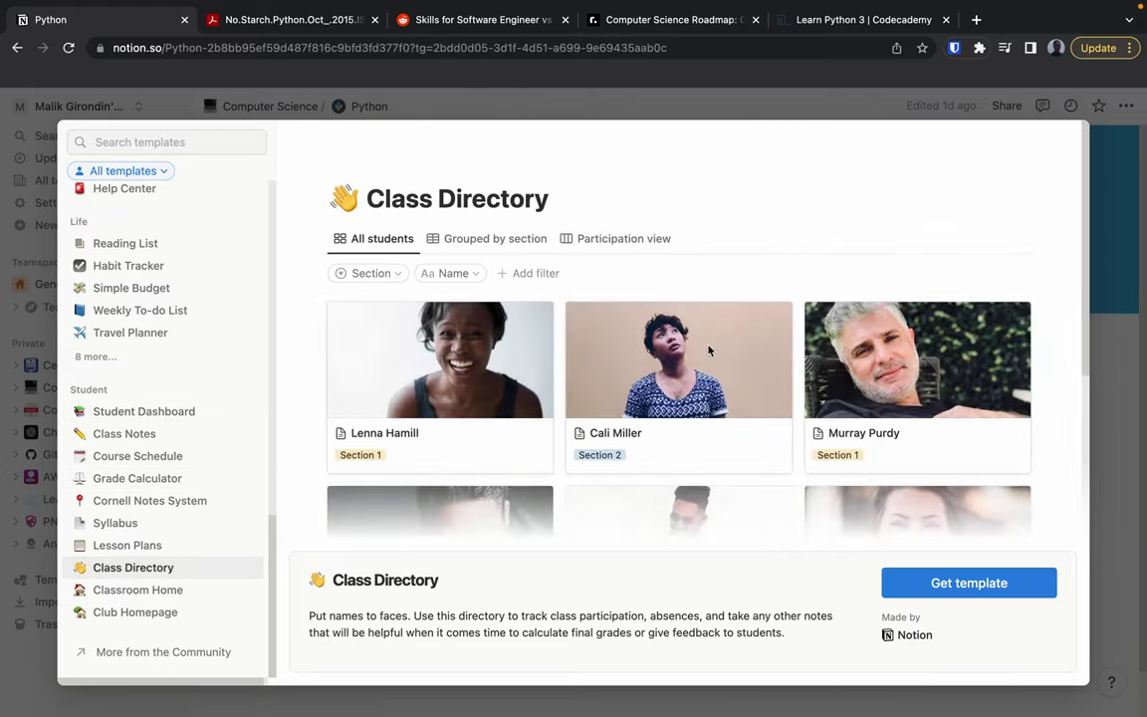
{"action": "left_click", "coordinate": [1126, 367]}
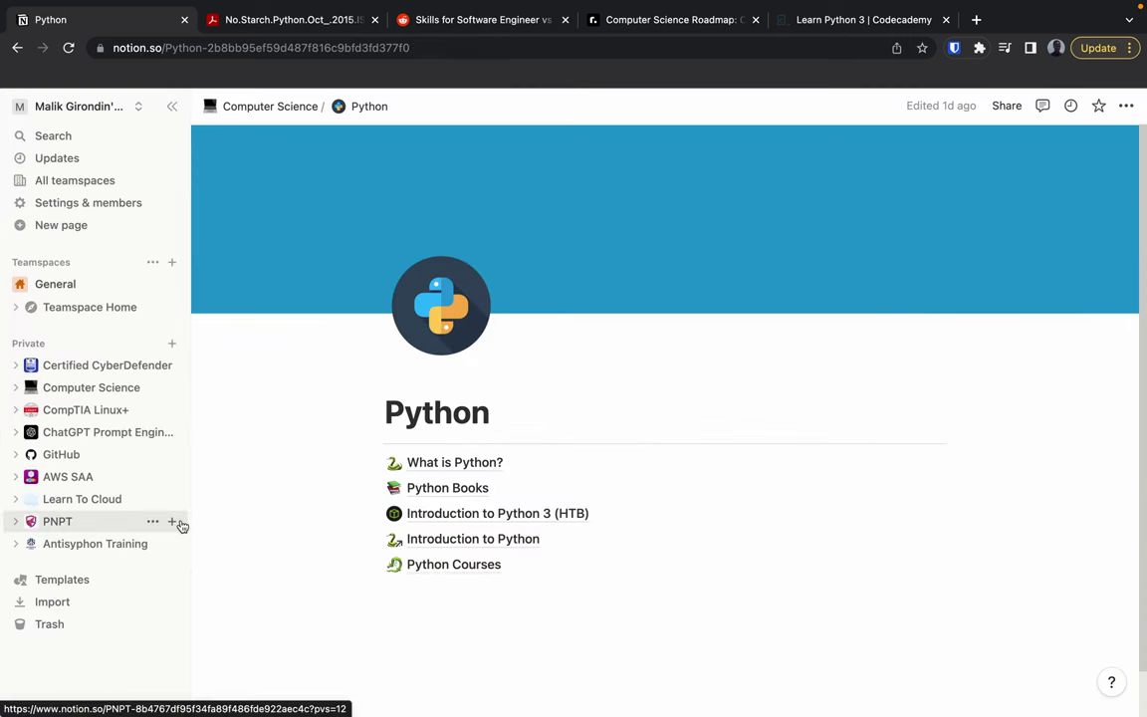
Create a new private page titled "Cybersecurity Notes (Python)" and insert a divider line below the title
{"action": "left_click", "coordinate": [171, 346]}
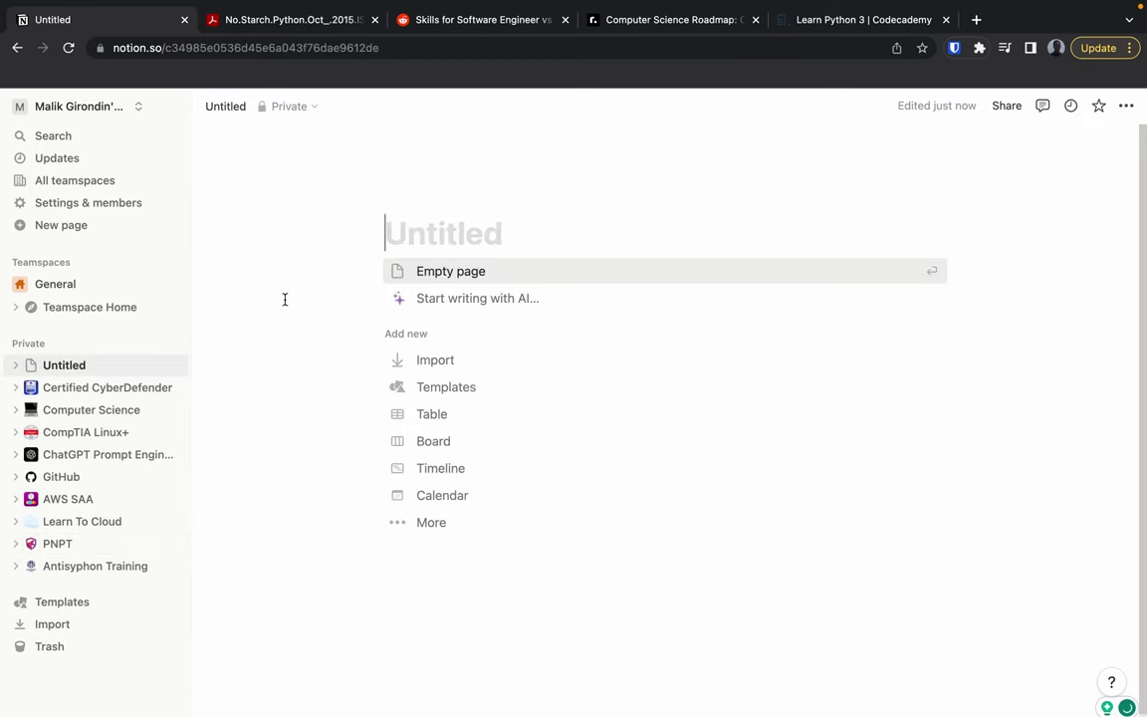
{"action": "type", "text": "Cybe"}
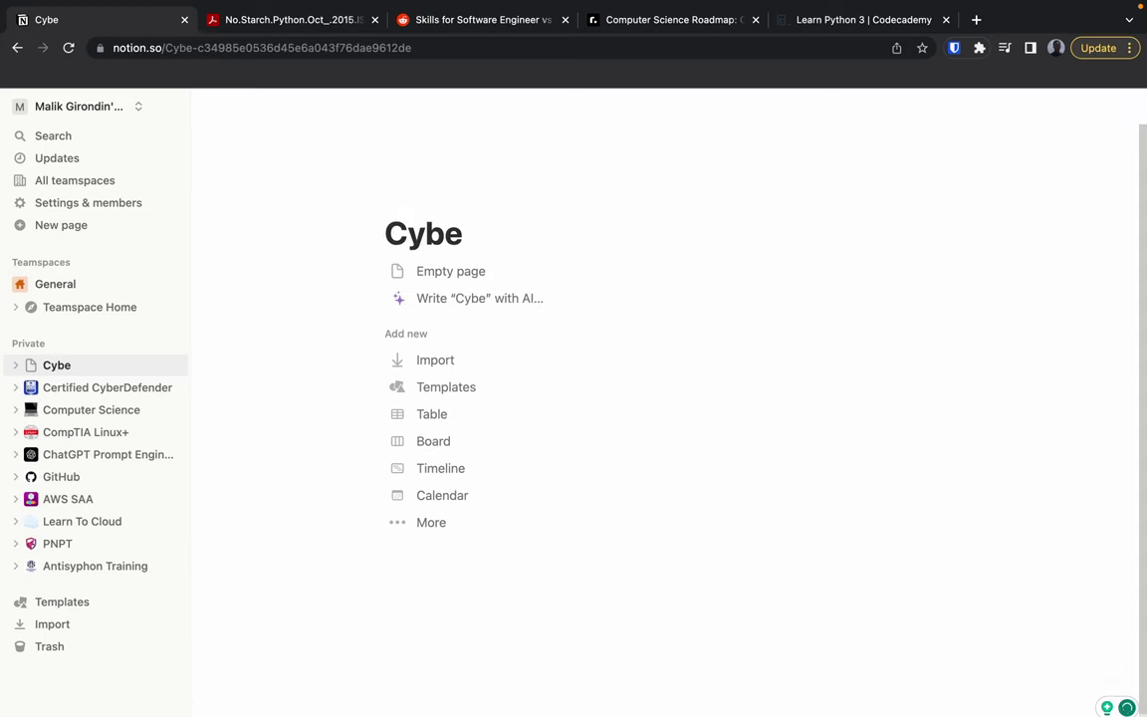
{"action": "type", "text": "rsecurity"}
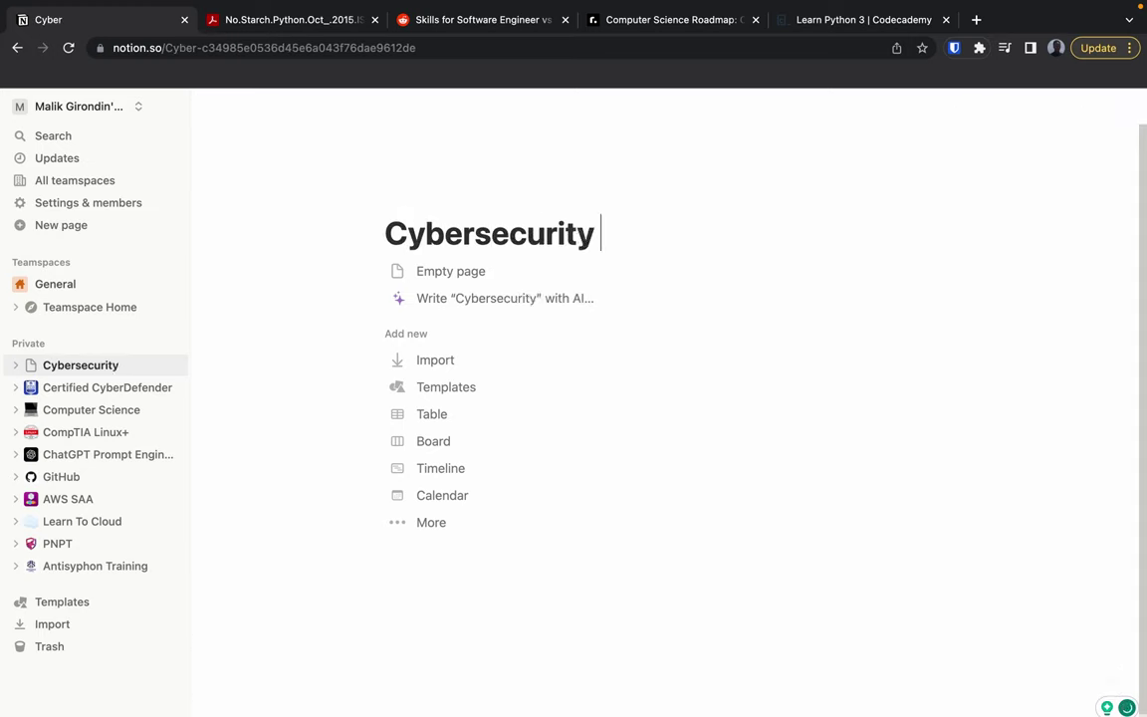
{"action": "type", "text": " Notes"}
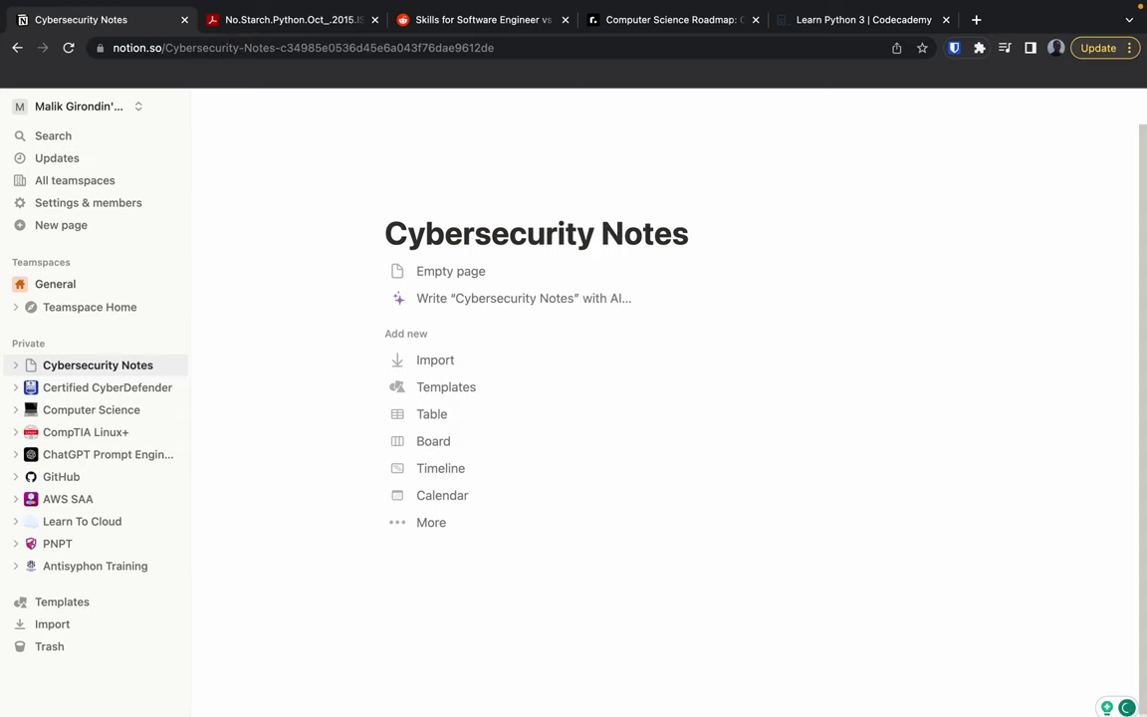
{"action": "type", "text": "!"}
{"action": "key", "text": "BackSpace"}
{"action": "type", "text": "(P"}
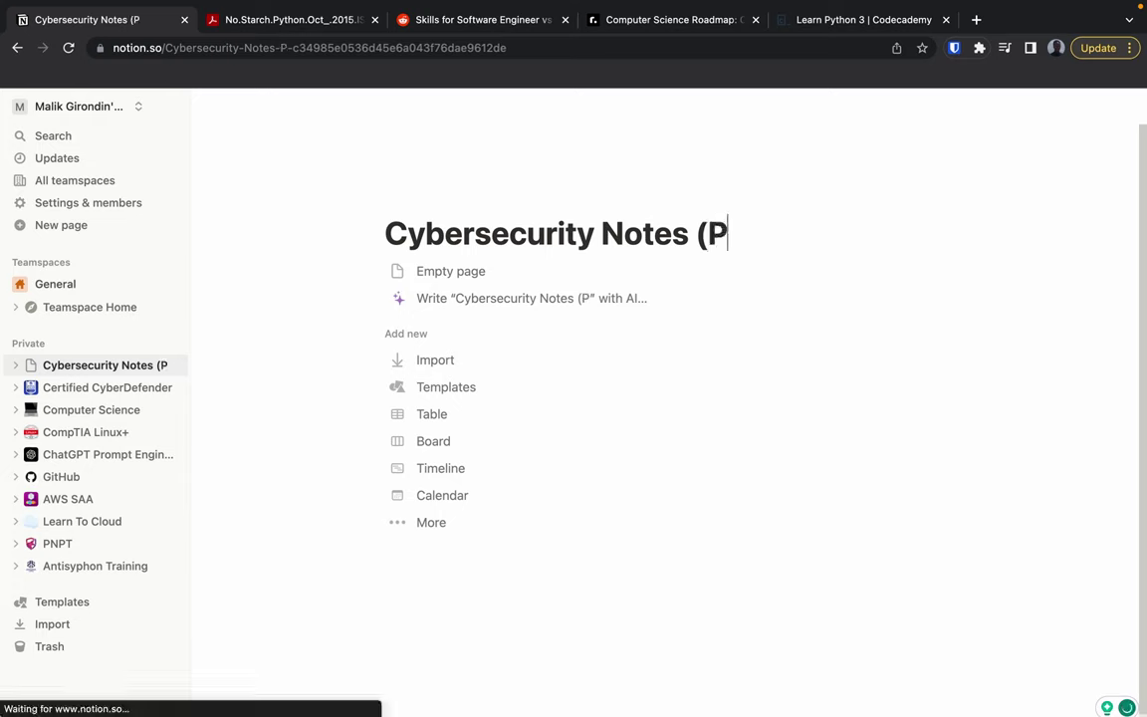
{"action": "type", "text": "yhton"}
{"action": "key", "text": "BackSpace"}
{"action": "key", "text": "BackSpace"}
{"action": "key", "text": "BackSpace"}
{"action": "key", "text": "BackSpace"}
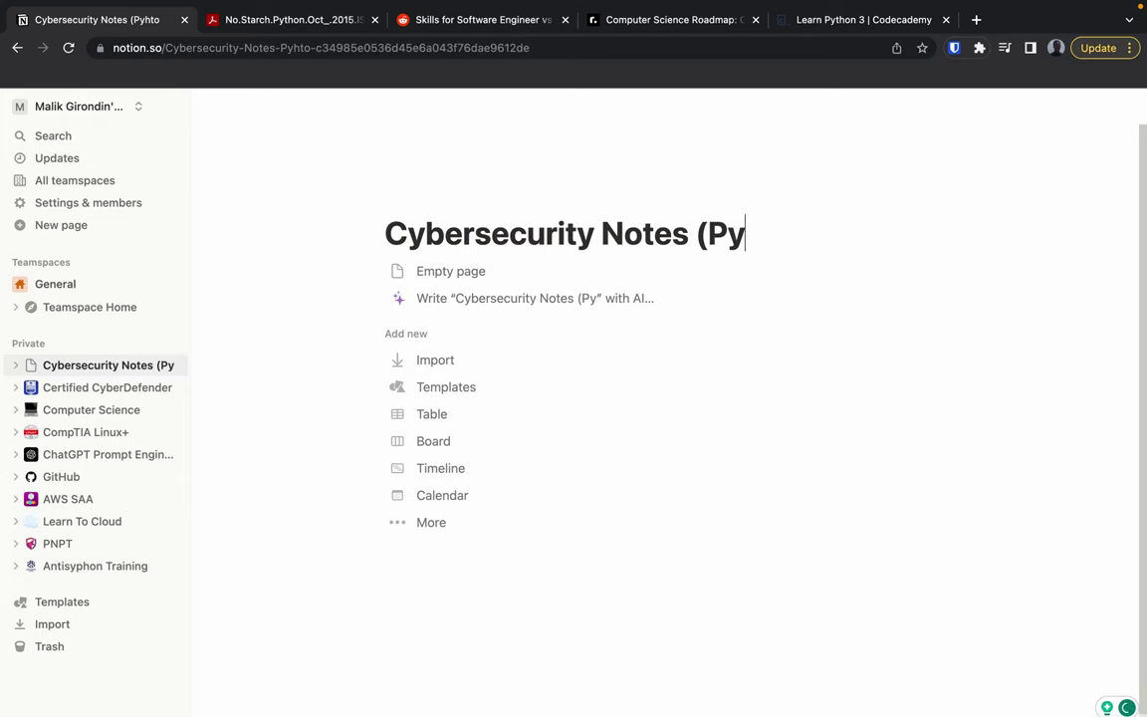
{"action": "type", "text": "thon)"}
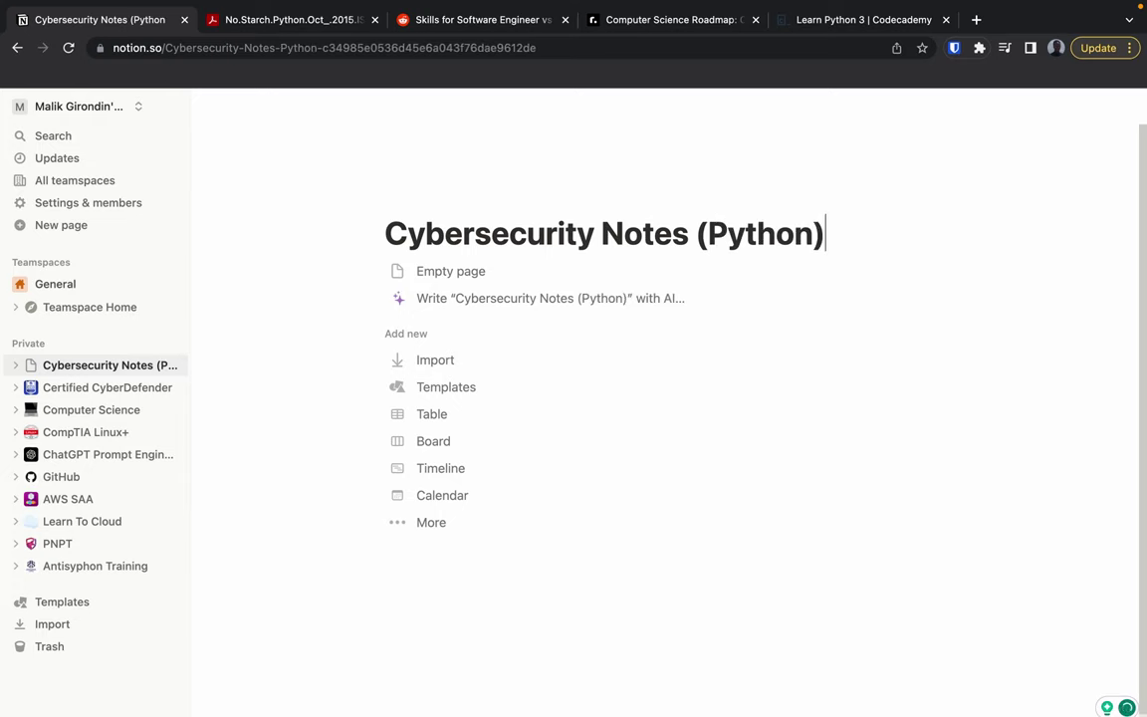
{"action": "key", "text": "Return"}
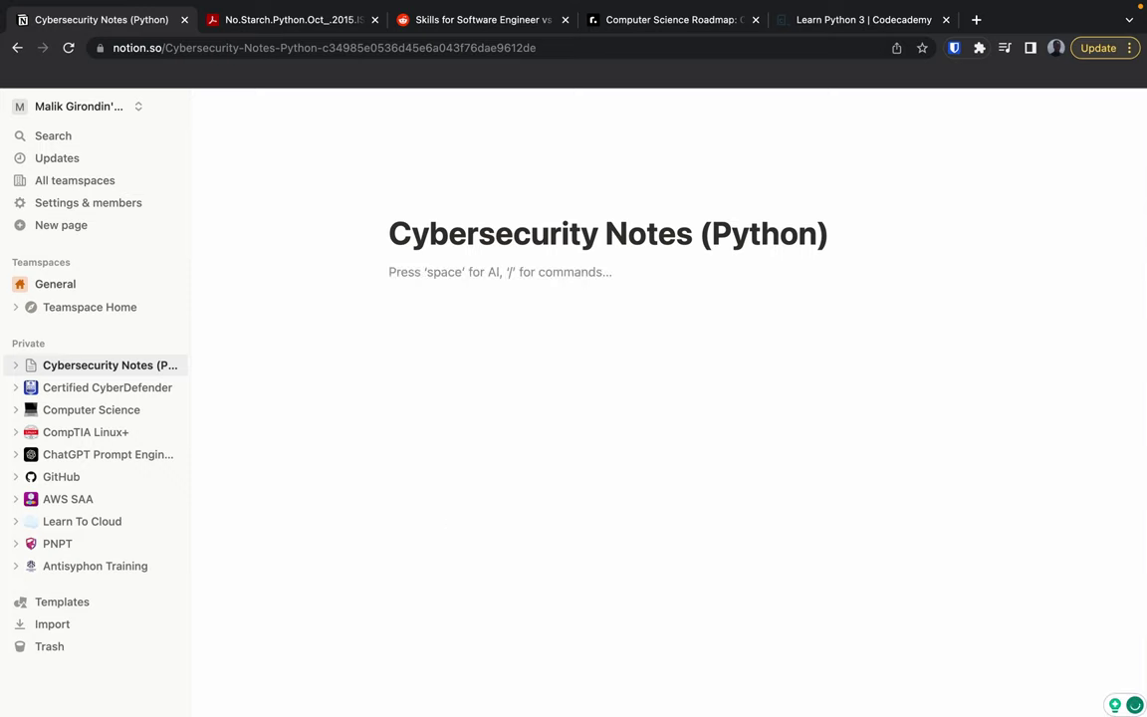
{"action": "type", "text": "---"}
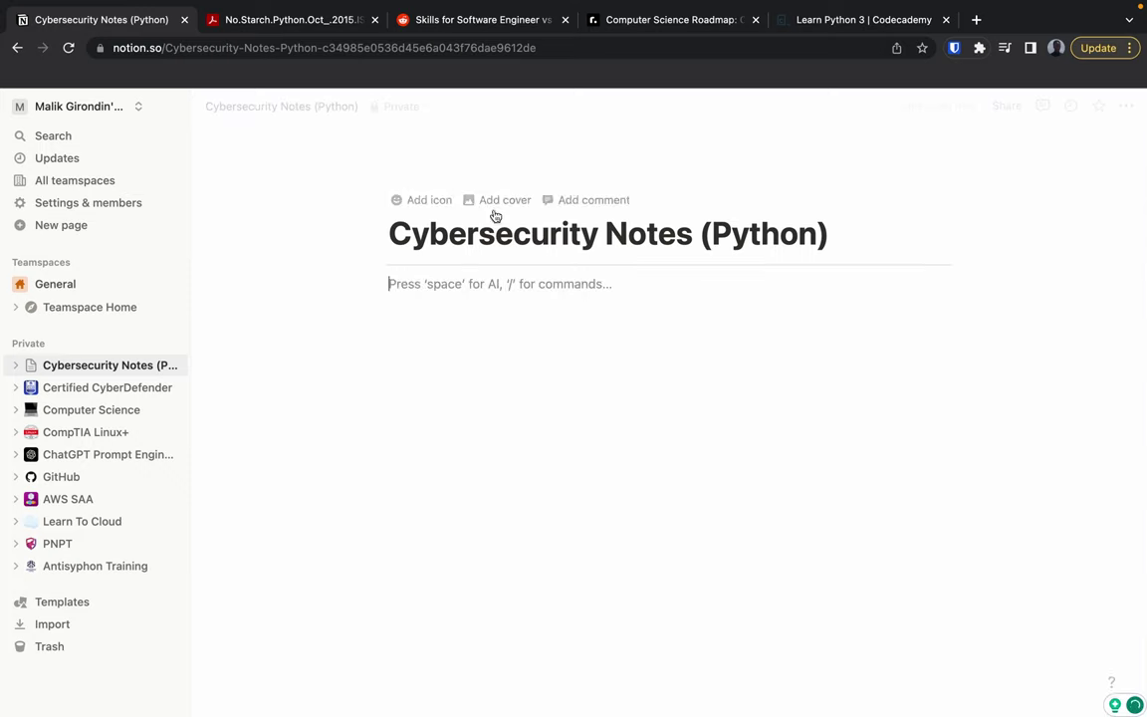
Add an icon to the Cybersecurity Notes (Python) page and set it to the laptop emoji
{"action": "left_click", "coordinate": [411, 204]}
{"action": "left_click", "coordinate": [414, 207]}
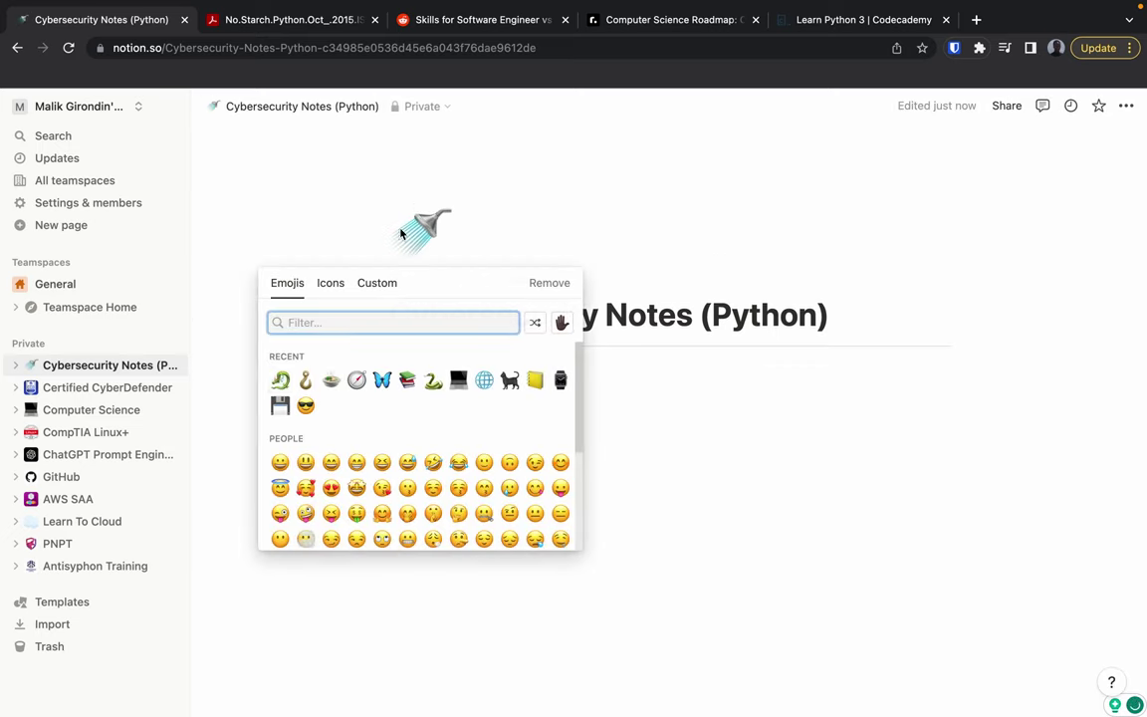
{"action": "left_click", "coordinate": [457, 380]}
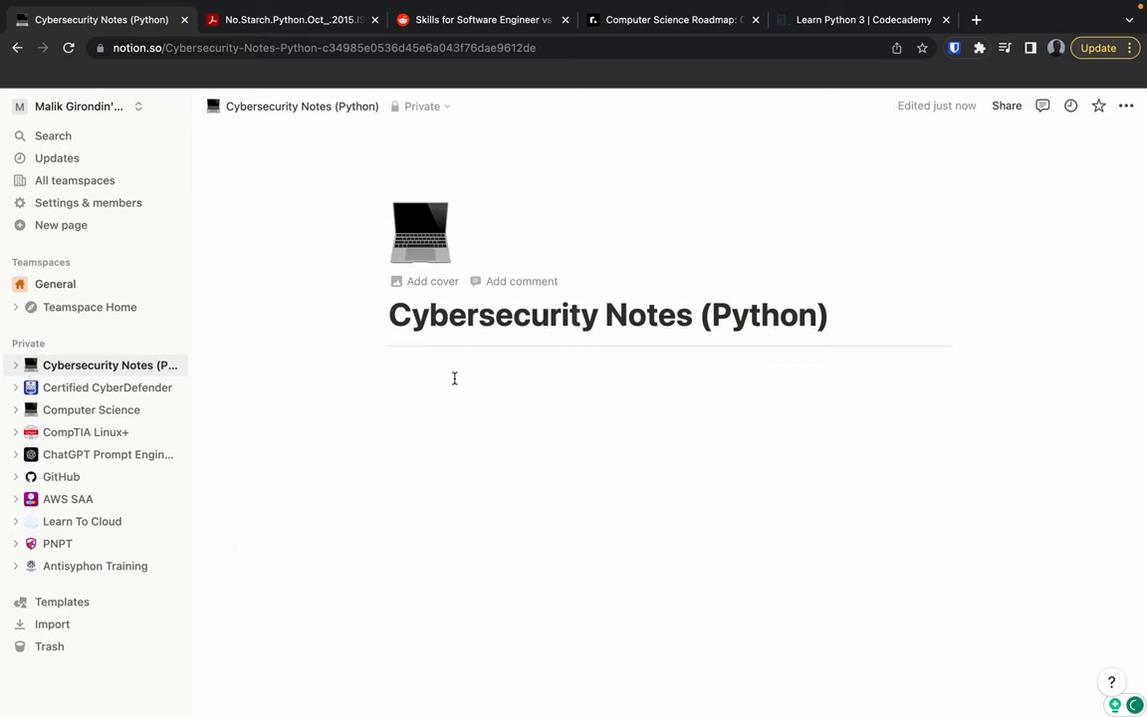
Add a page cover, search Unsplash for "coding", and use the angled photo of pink and white code on a dark background
{"action": "left_click", "coordinate": [435, 283]}
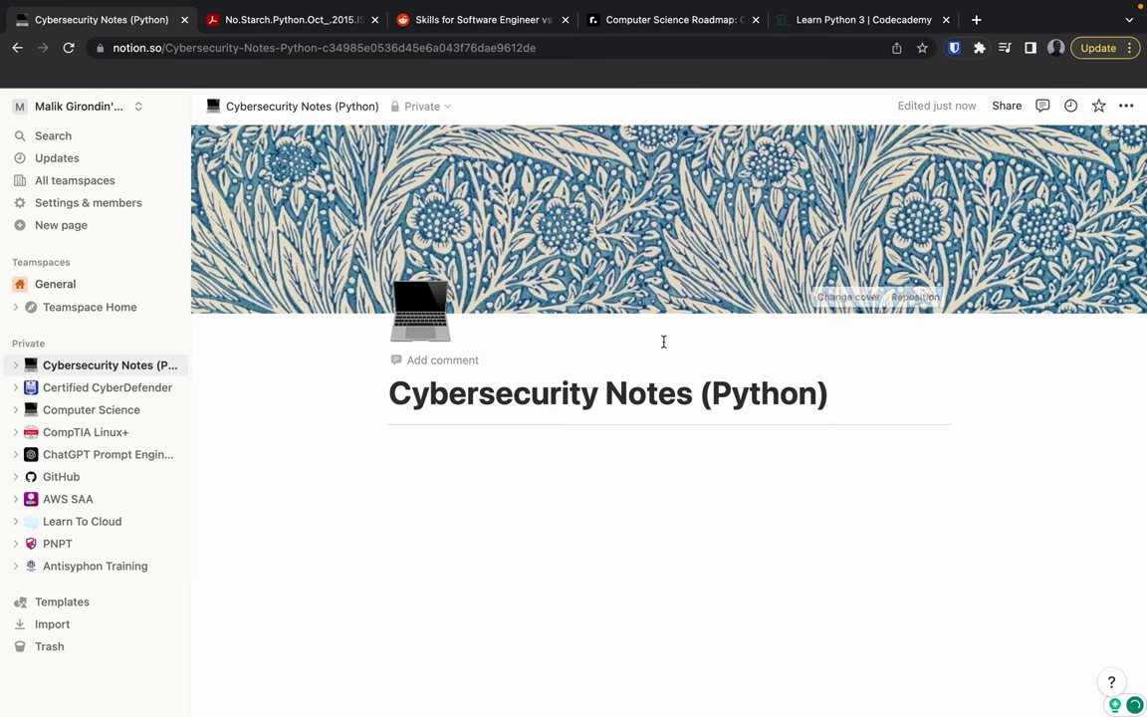
{"action": "left_click", "coordinate": [763, 267]}
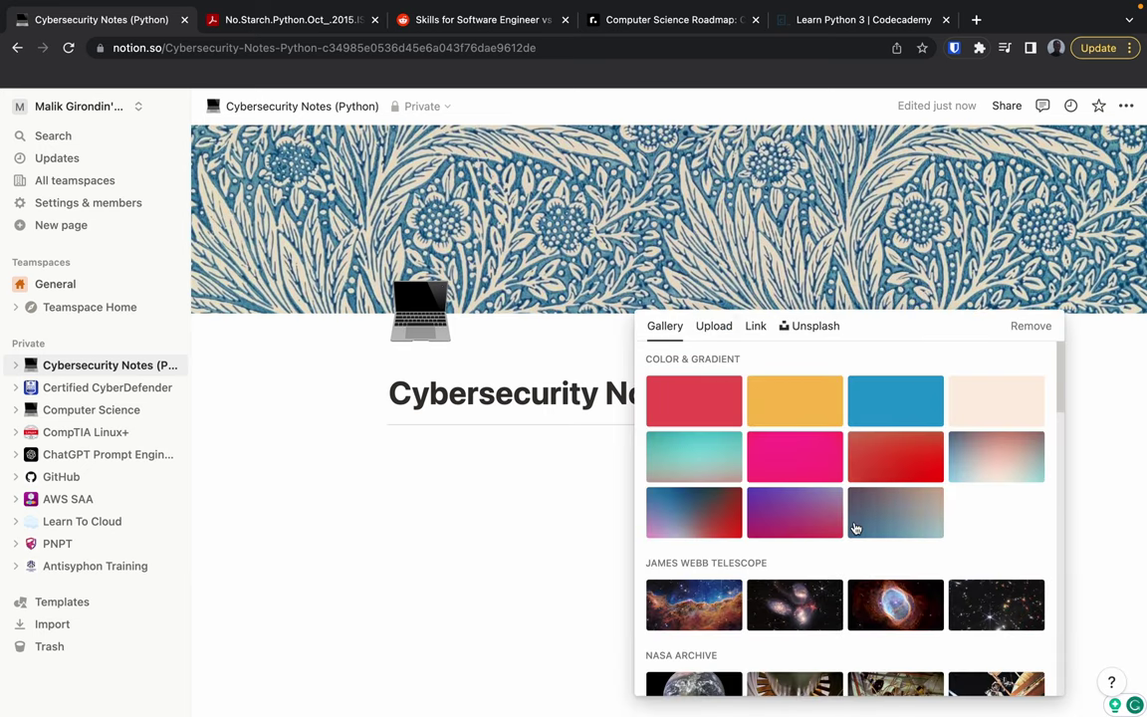
{"action": "left_click", "coordinate": [810, 325]}
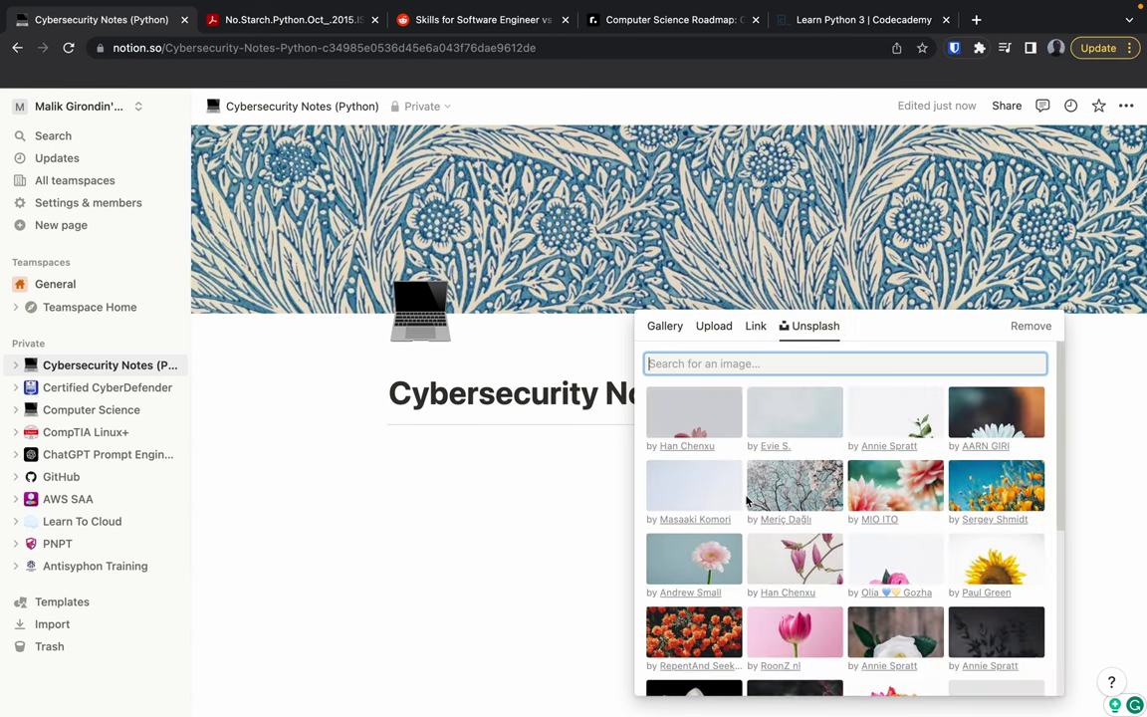
{"action": "scroll", "coordinate": [748, 501], "scroll_direction": "down", "scroll_amount": 5}
{"action": "scroll", "coordinate": [748, 500], "scroll_direction": "down", "scroll_amount": 2}
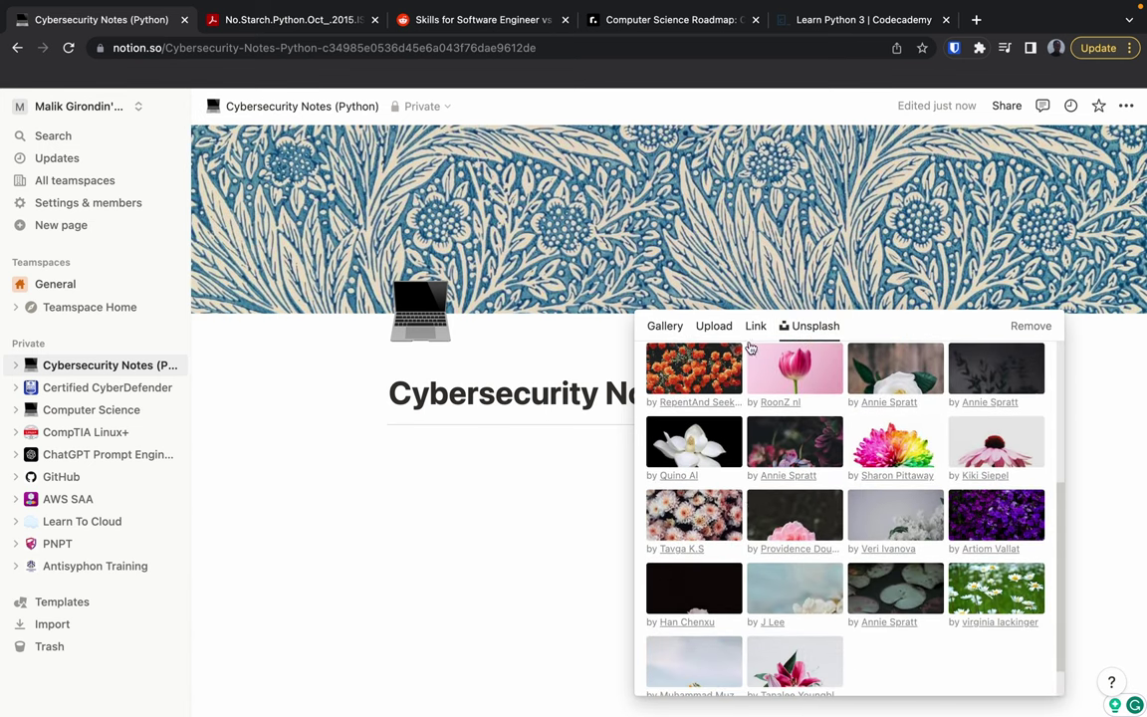
{"action": "left_click", "coordinate": [722, 328]}
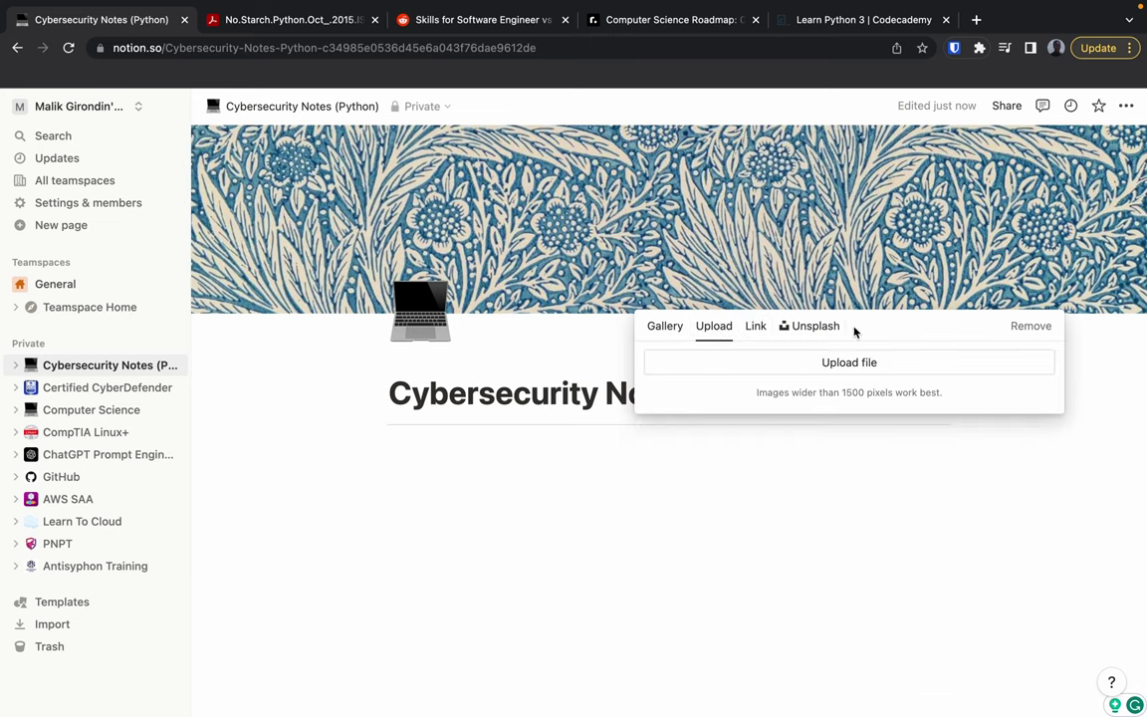
{"action": "left_click", "coordinate": [812, 325]}
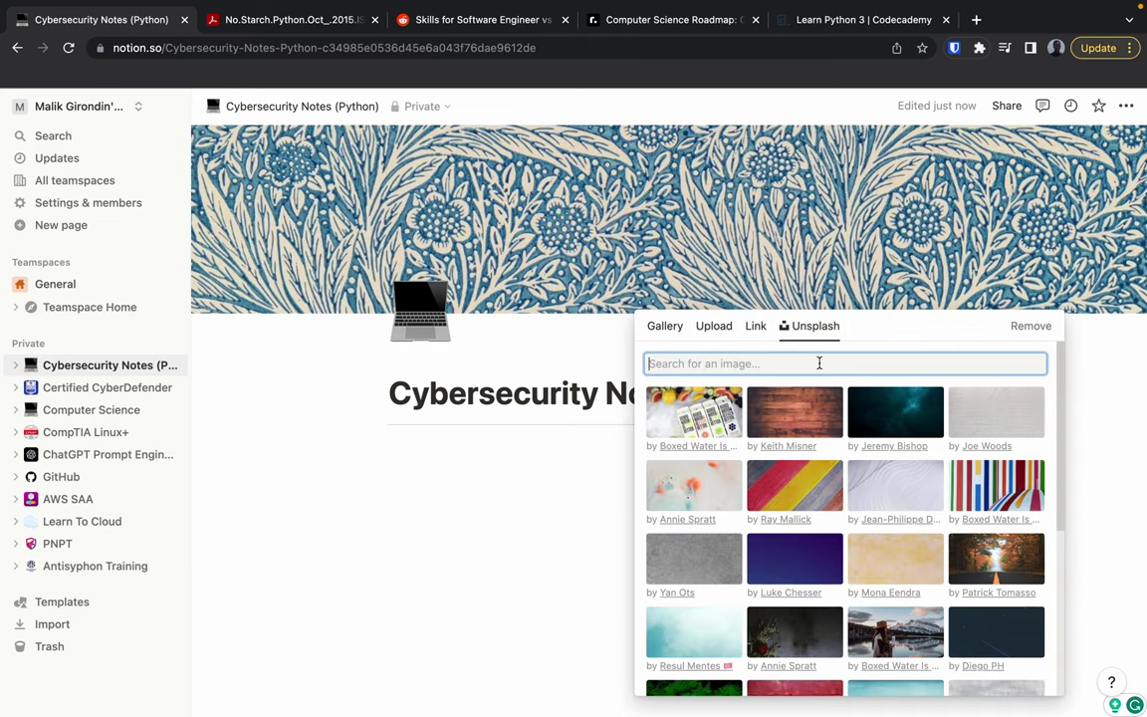
{"action": "type", "text": "coding"}
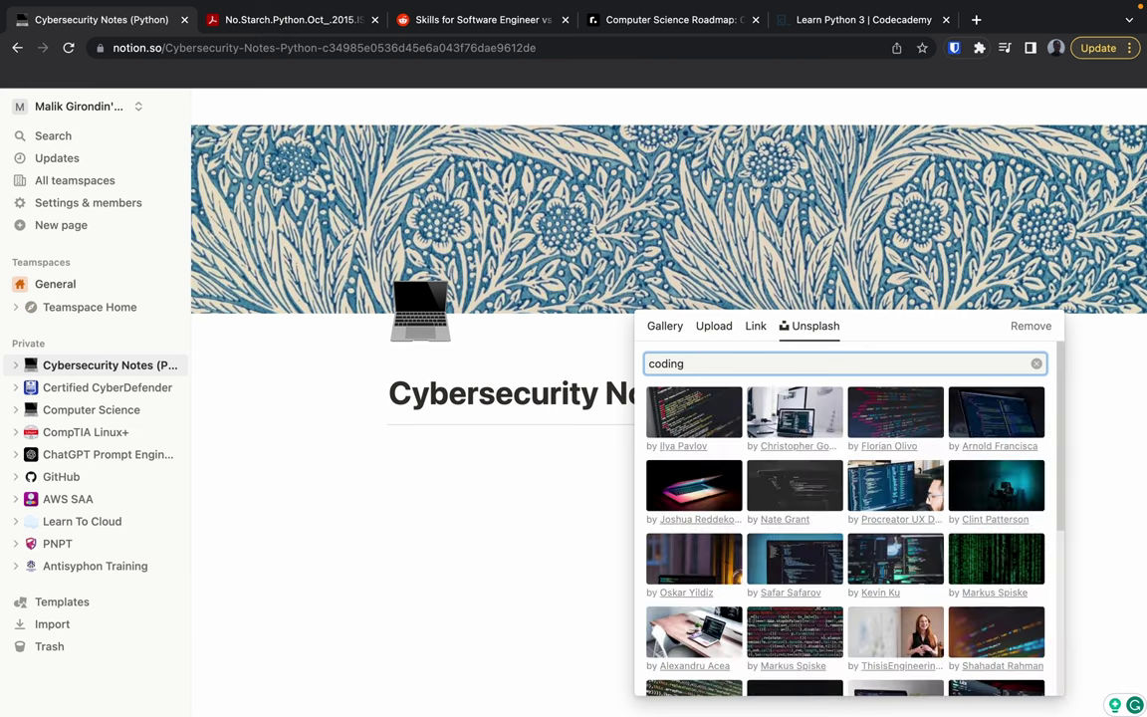
{"action": "left_click", "coordinate": [918, 420]}
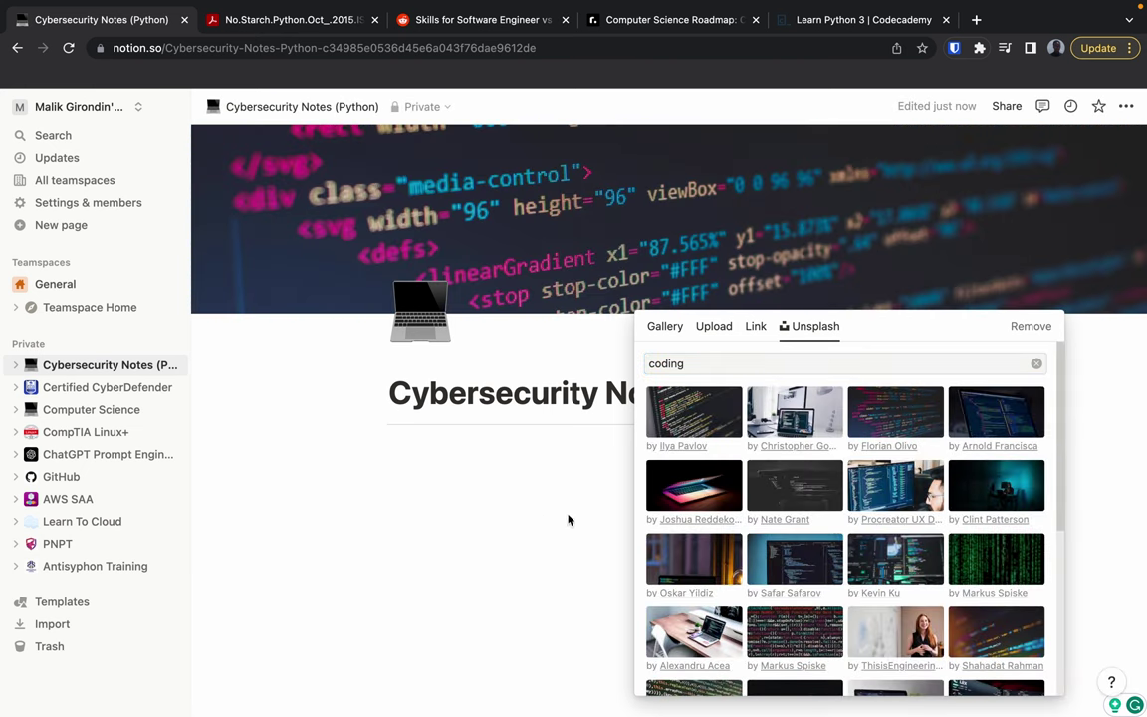
{"action": "left_click", "coordinate": [476, 555]}
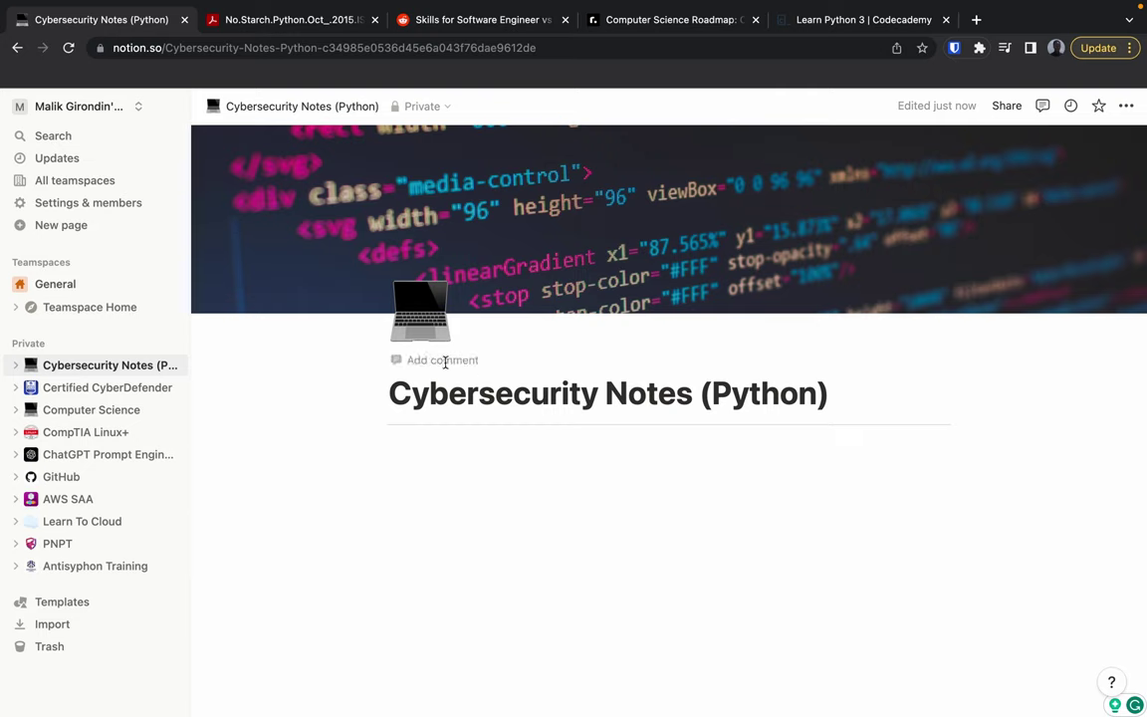
{"action": "left_click", "coordinate": [530, 455]}
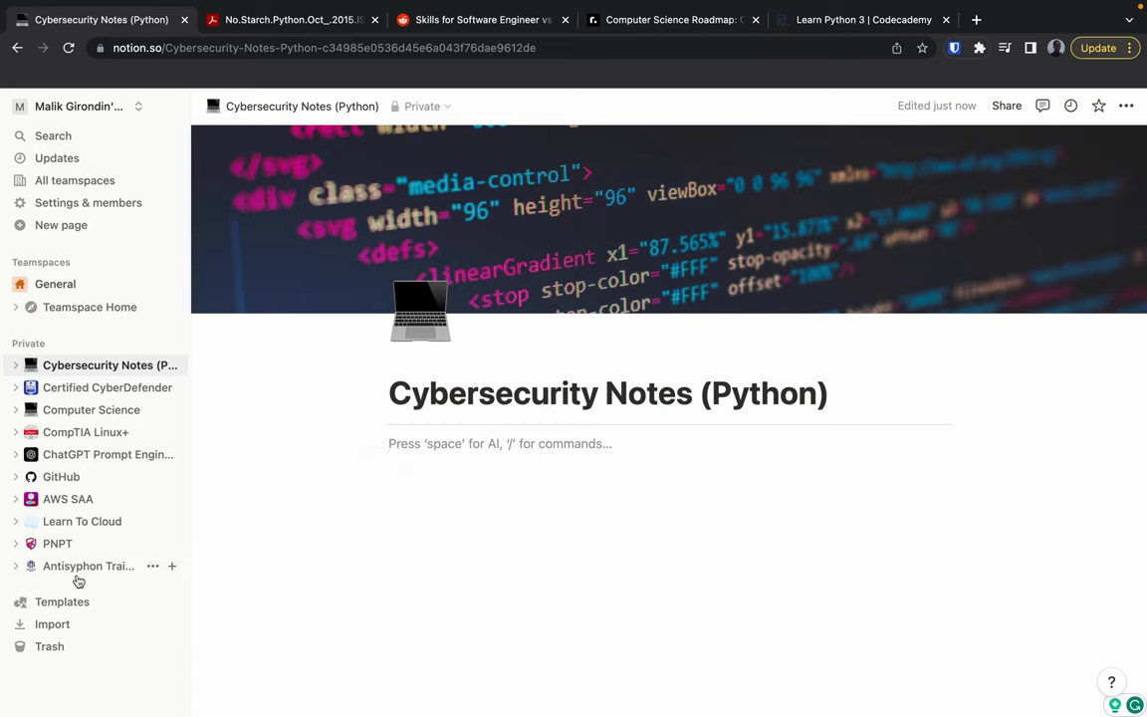
Expand the PNPT page to view its subpages, and switch back to the YouTube comments to review the one about the PNPT notes
{"action": "left_click", "coordinate": [16, 544]}
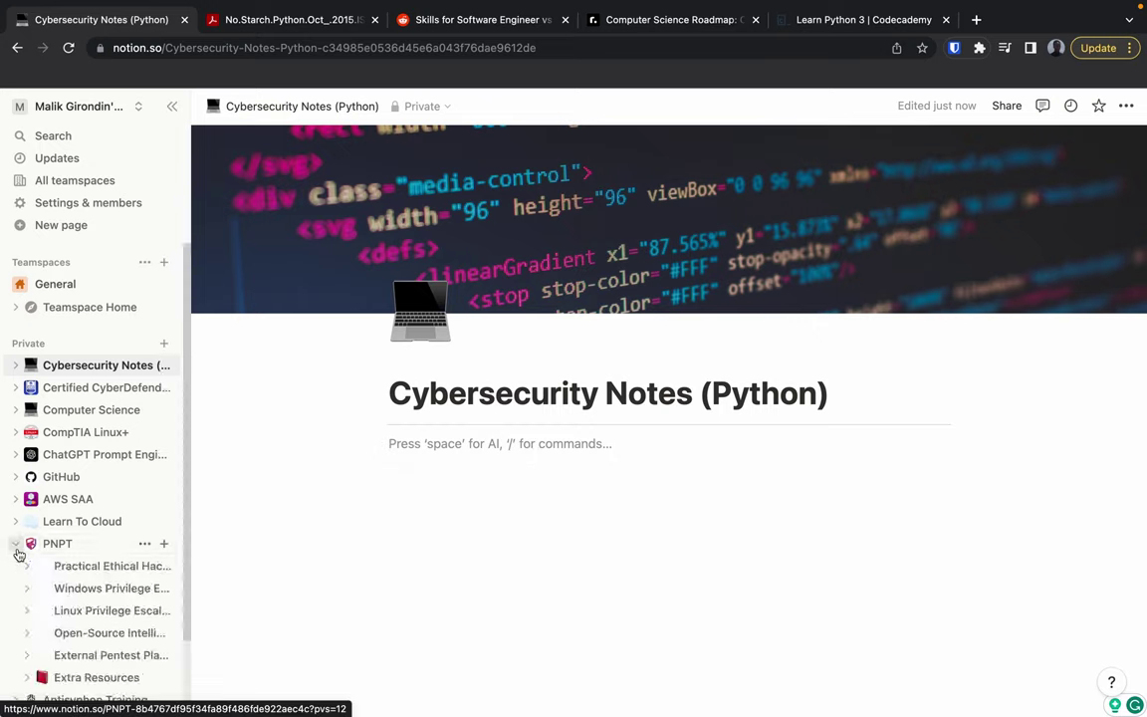
{"action": "scroll", "coordinate": [21, 554], "scroll_direction": "down", "scroll_amount": 2}
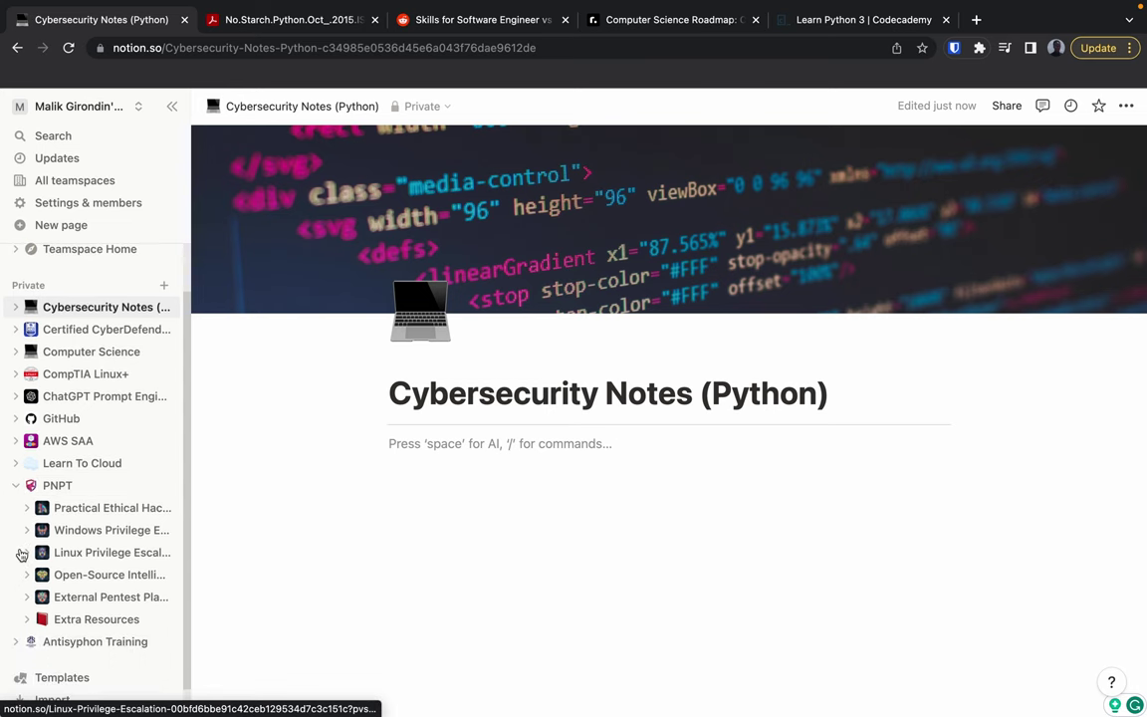
{"action": "key", "text": "ctrl+Right"}
{"action": "key", "text": "ctrl+Right"}
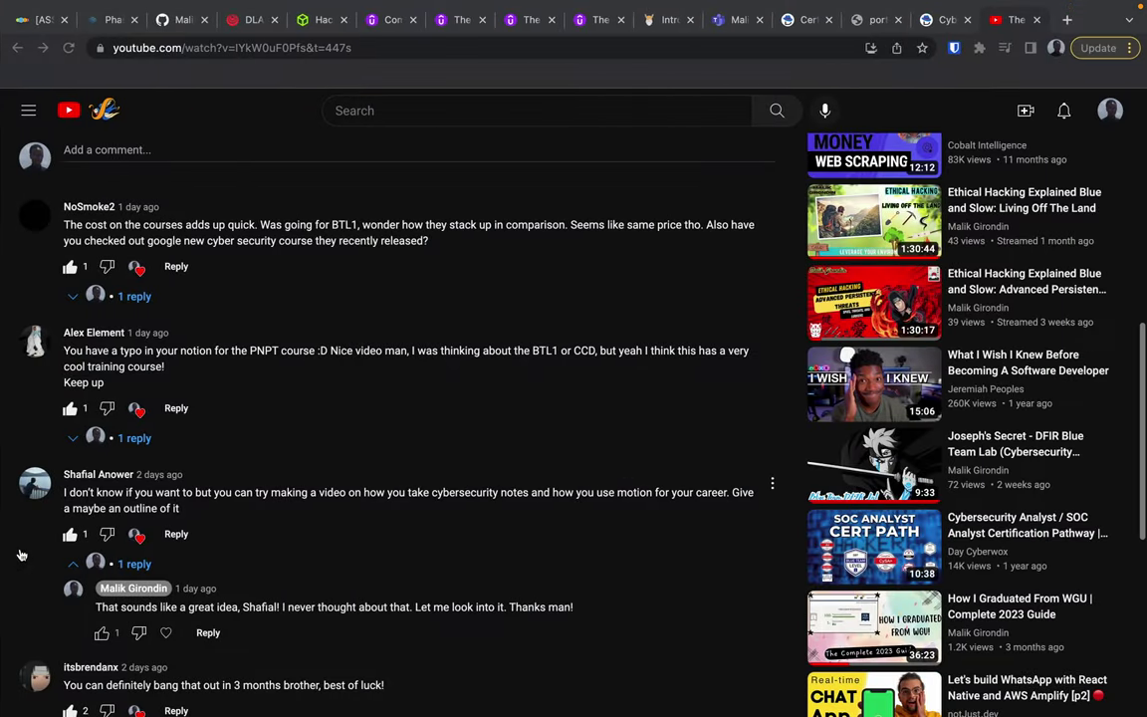
{"action": "scroll", "coordinate": [181, 472], "scroll_direction": "up", "scroll_amount": 1}
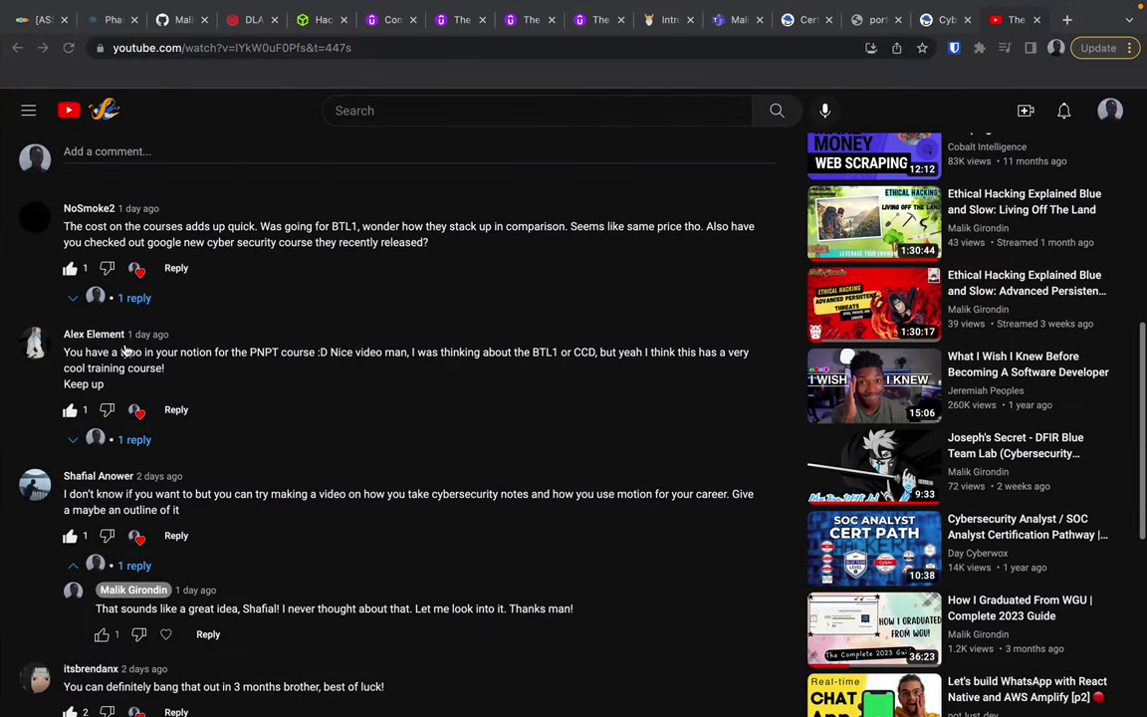
Switch back to Notion and expand the Practical Ethical Hacking page under PNPT to view its subpages
{"action": "key", "text": "ctrl+Left"}
{"action": "key", "text": "ctrl+Left"}
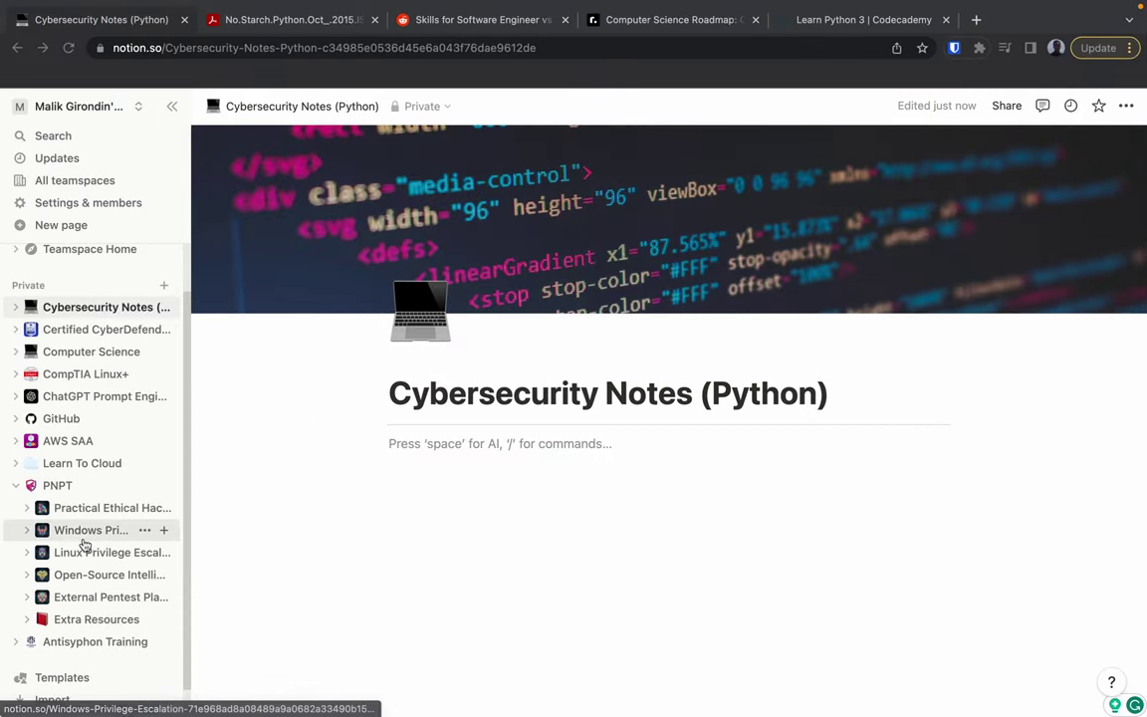
{"action": "left_click", "coordinate": [27, 509]}
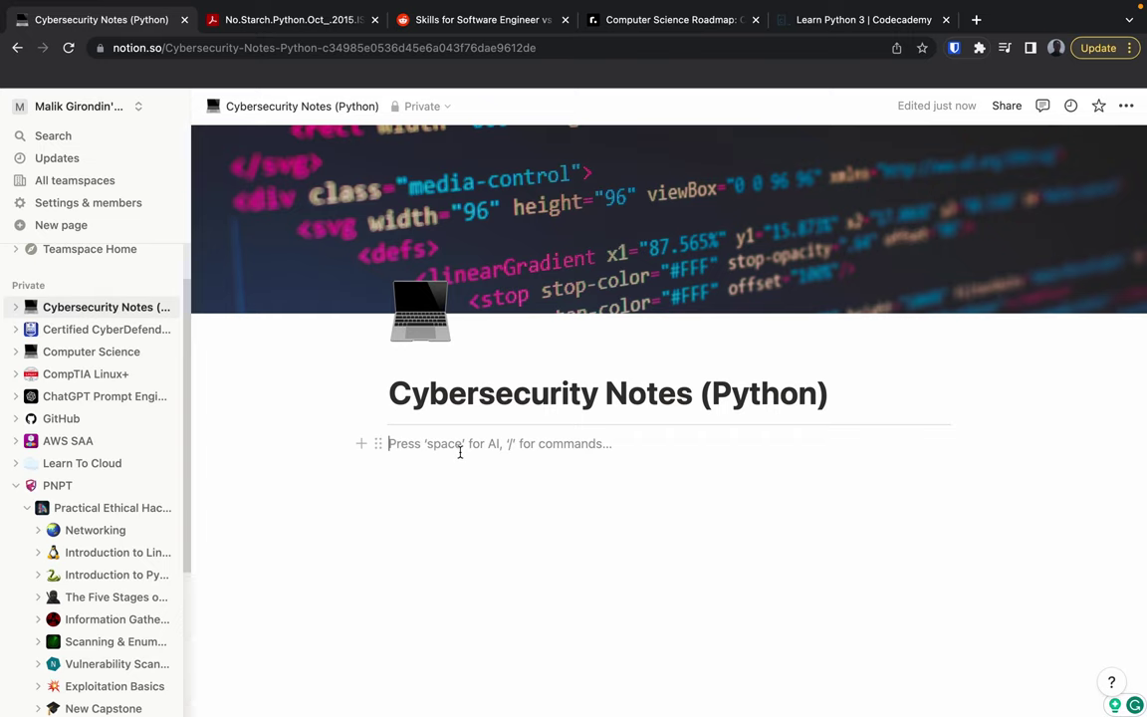
Create a subpage titled "Python Fundamentals" inside Cybersecurity Notes (Python) and insert a divider line below its title
{"action": "type", "text": "/"}
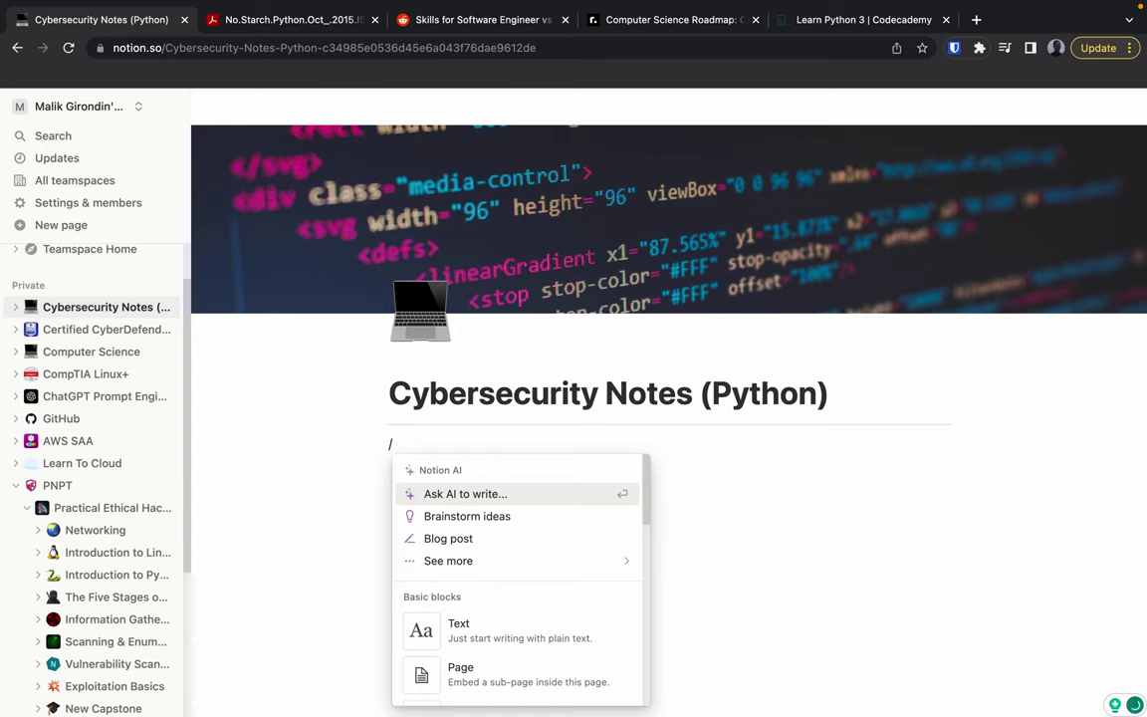
{"action": "type", "text": "pa"}
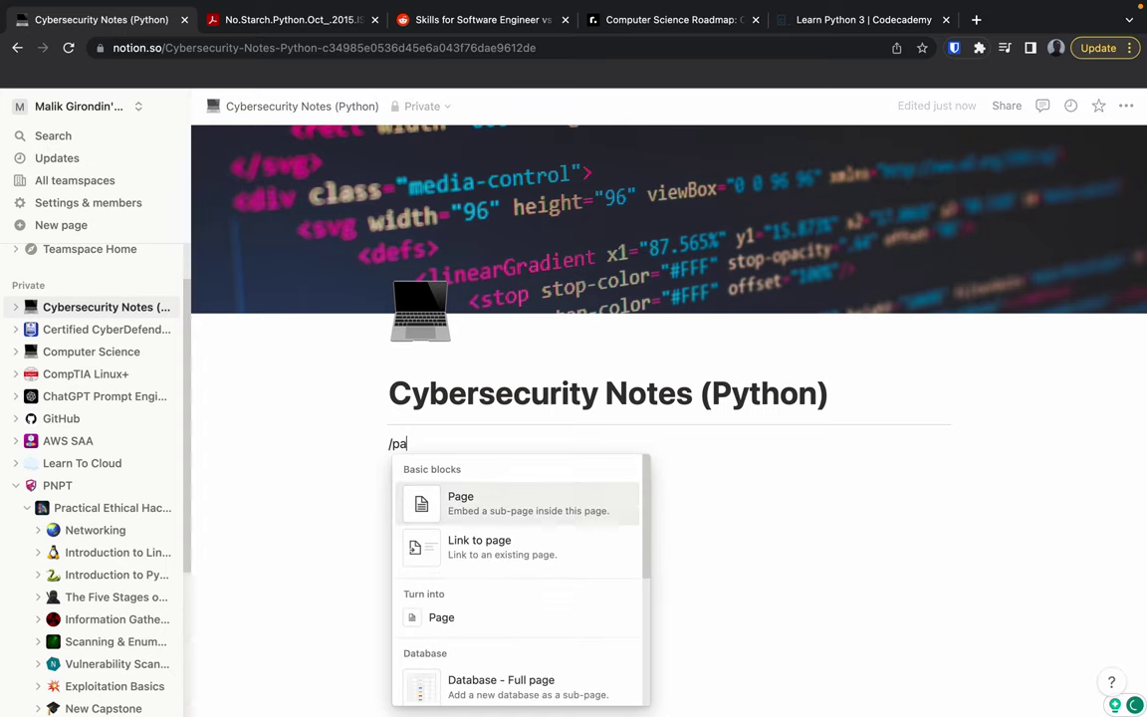
{"action": "left_click", "coordinate": [486, 512]}
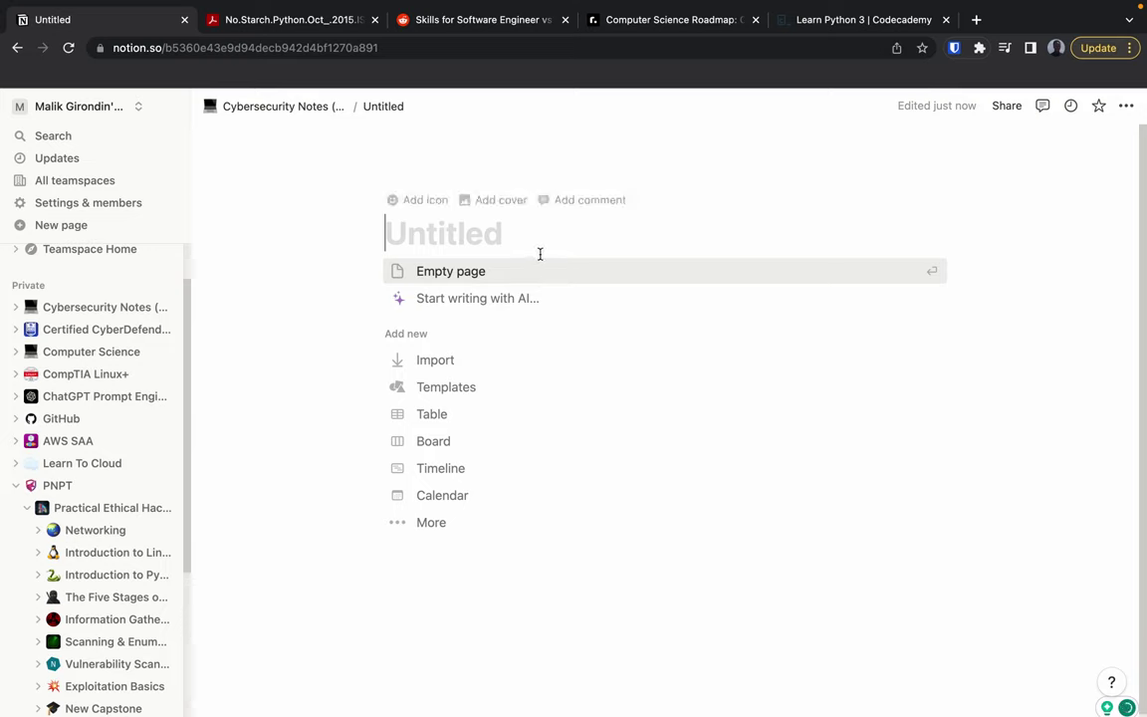
{"action": "type", "text": "Python"}
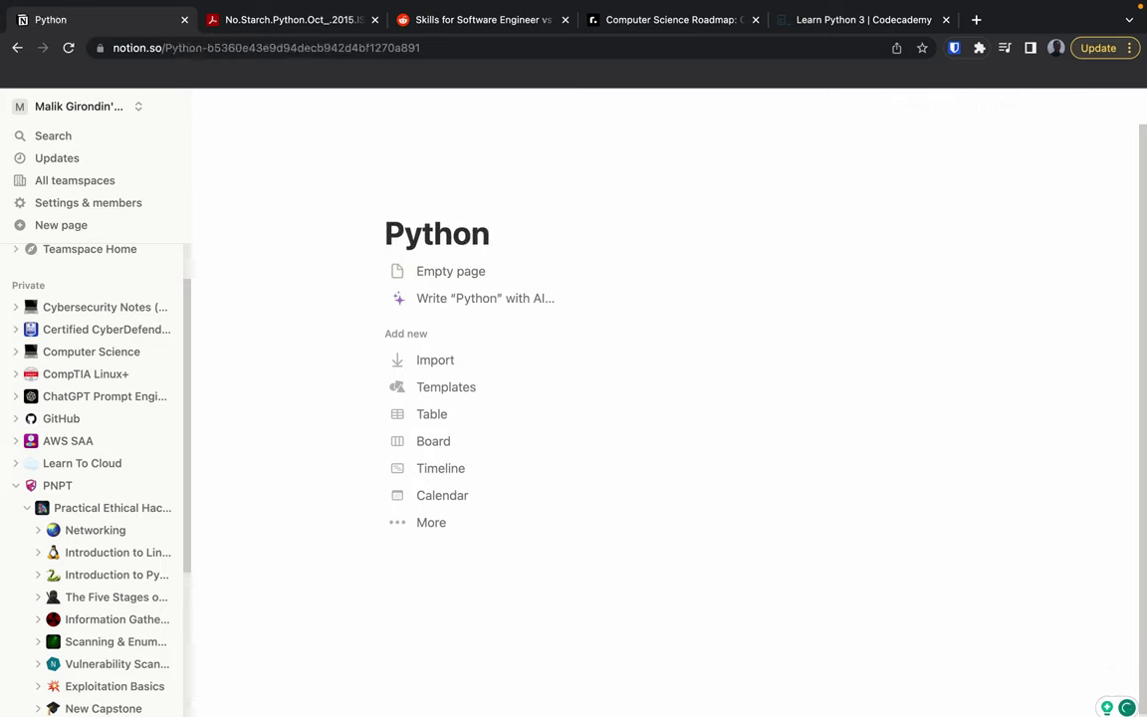
{"action": "type", "text": " Fundamen"}
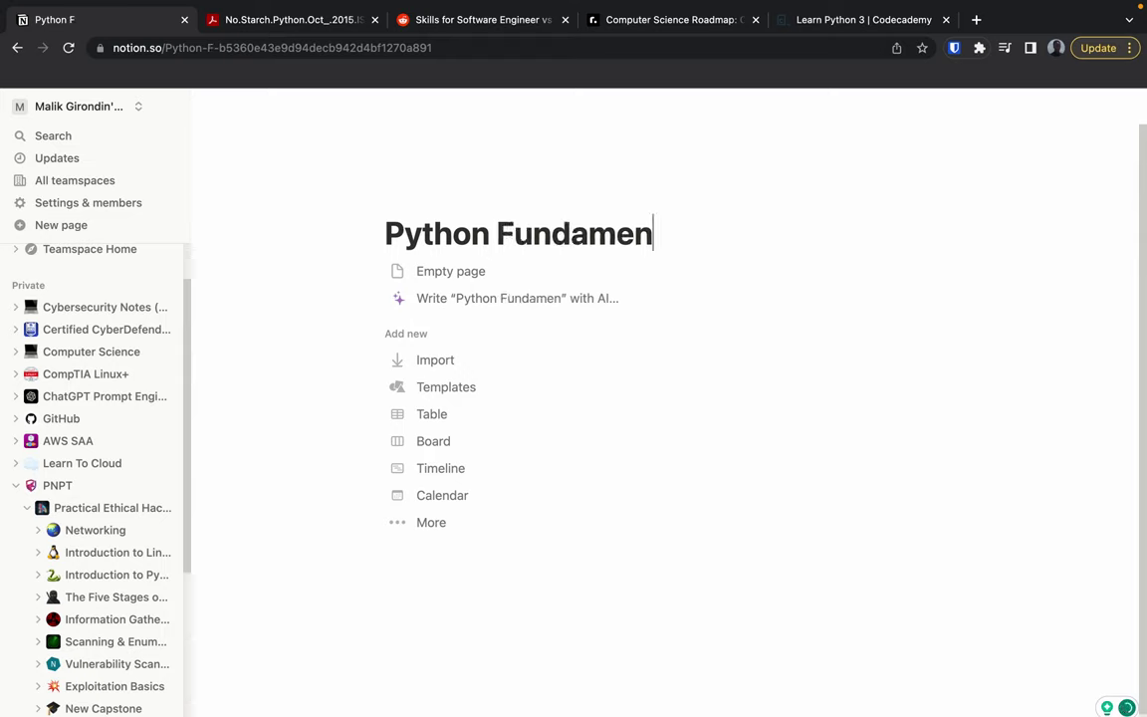
{"action": "type", "text": "tals"}
{"action": "key", "text": "Return"}
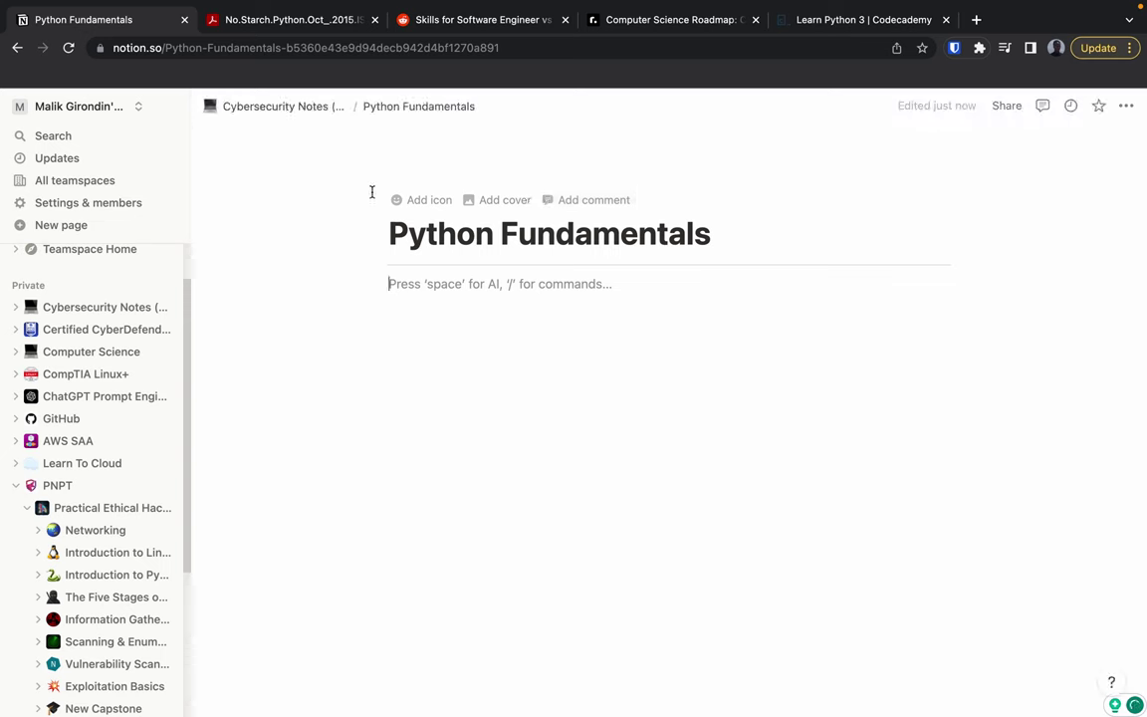
Set the Python Fundamentals page icon to the green snake emoji and its cover to the solid yellow-orange color
{"action": "left_click", "coordinate": [404, 199]}
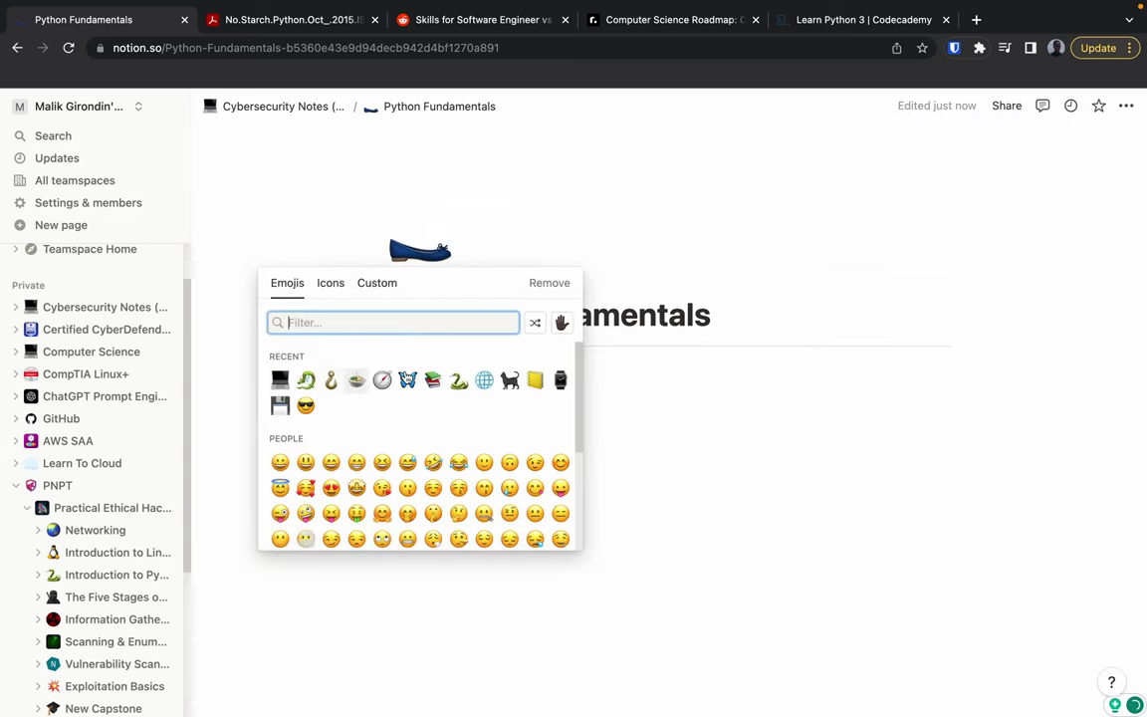
{"action": "left_click", "coordinate": [458, 379]}
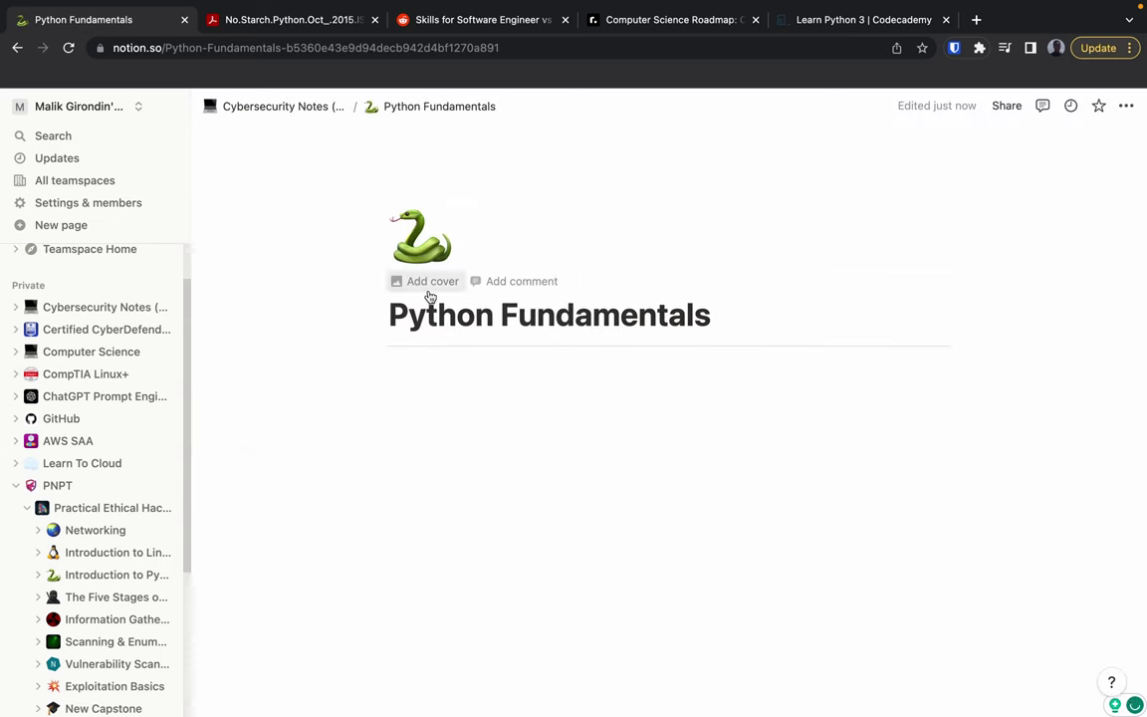
{"action": "left_click", "coordinate": [433, 281]}
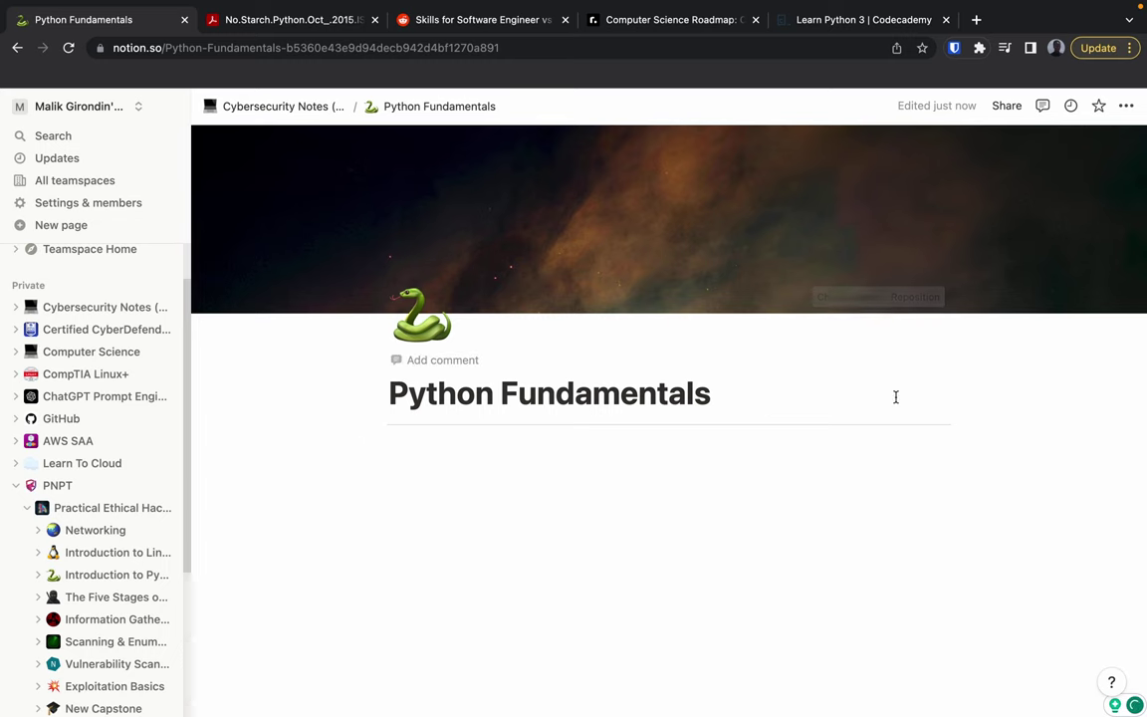
{"action": "left_click", "coordinate": [855, 298]}
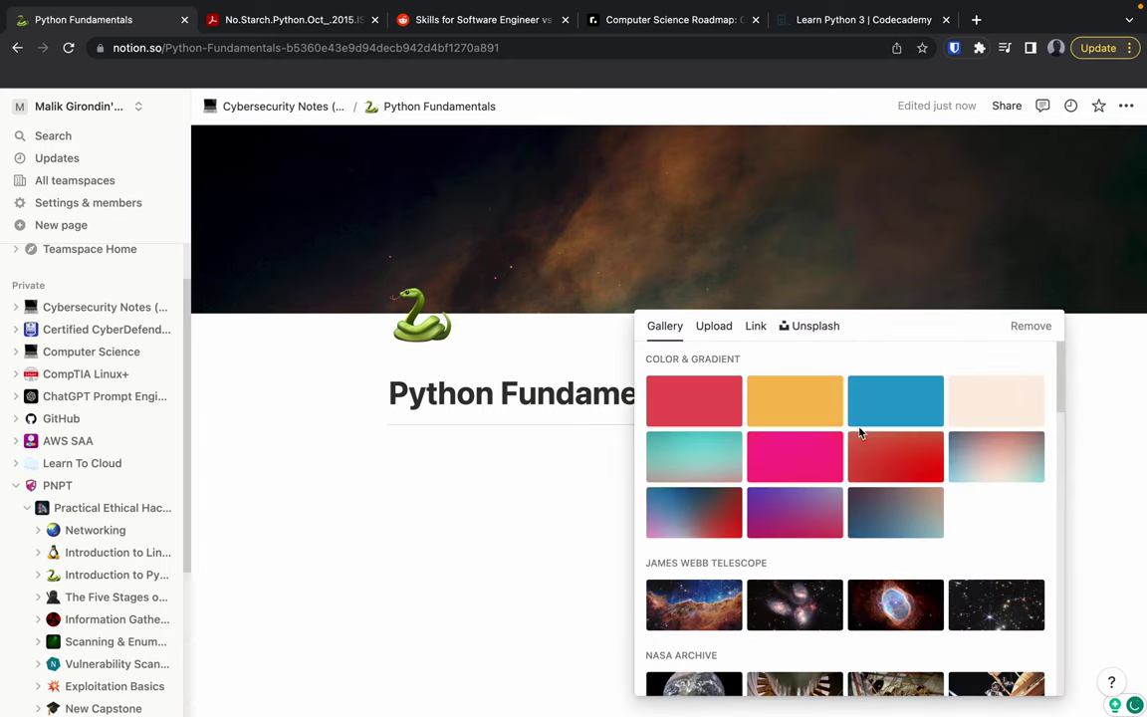
{"action": "left_click", "coordinate": [812, 406]}
{"action": "left_click", "coordinate": [565, 533]}
{"action": "left_click", "coordinate": [510, 451]}
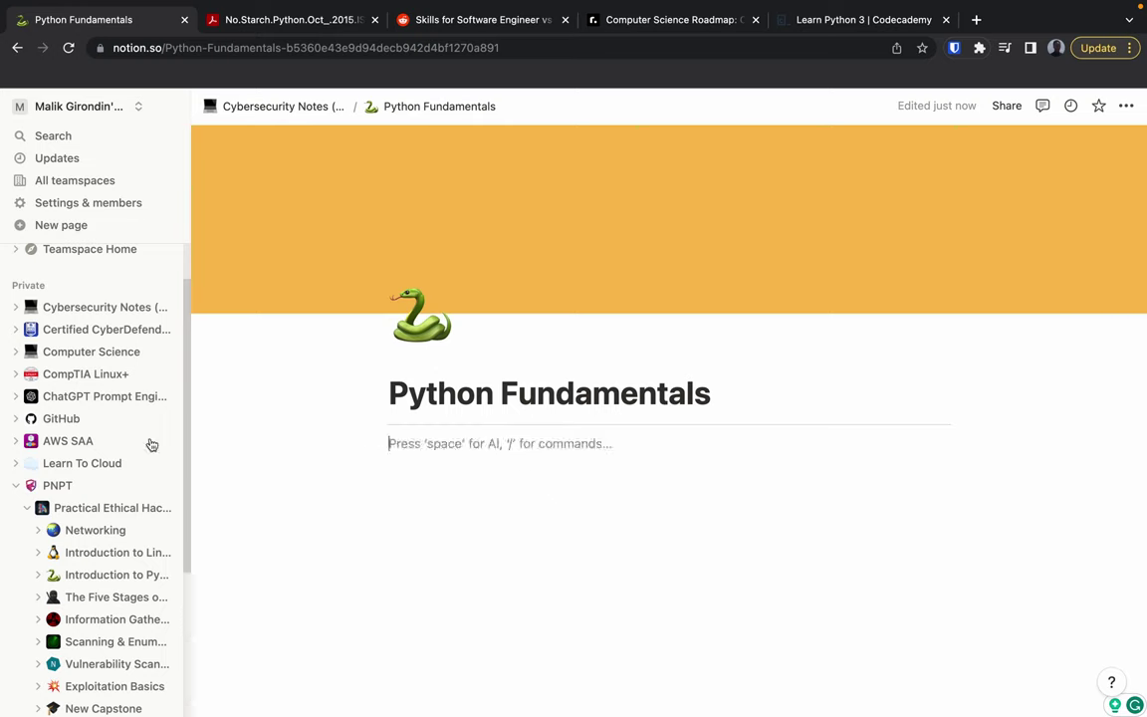
Collapse PNPT, expand Cybersecurity Notes (Python), and switch between it and Python Fundamentals to review the page hierarchy
{"action": "left_click", "coordinate": [16, 486]}
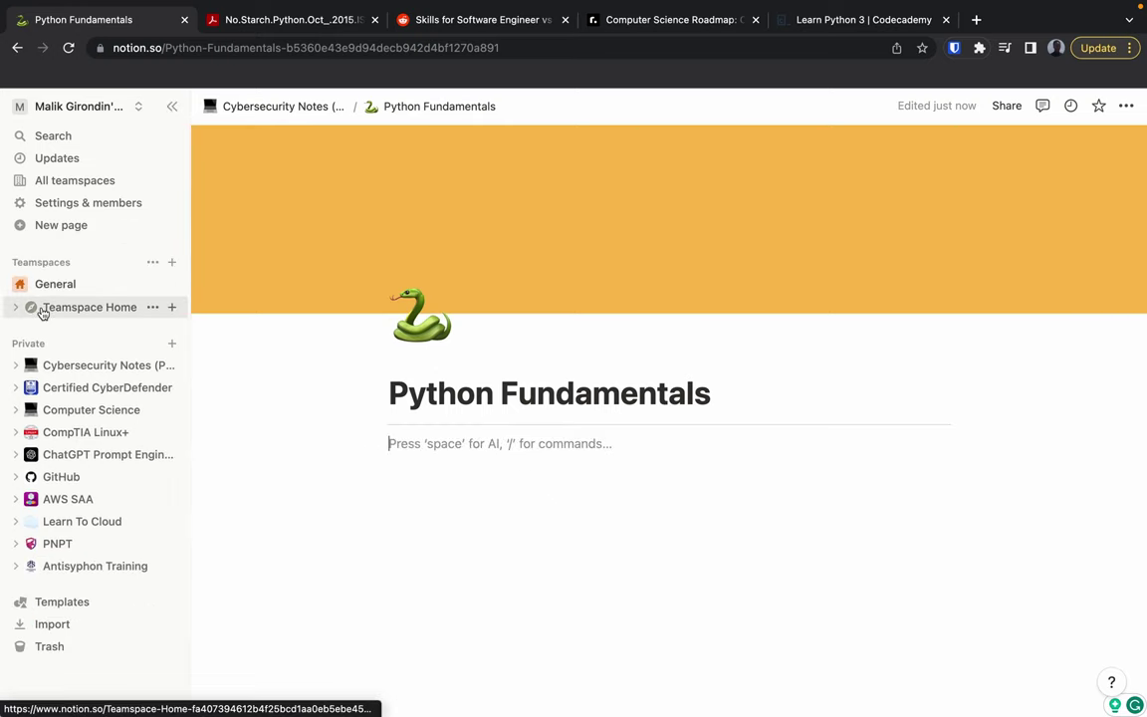
{"action": "left_click", "coordinate": [16, 366]}
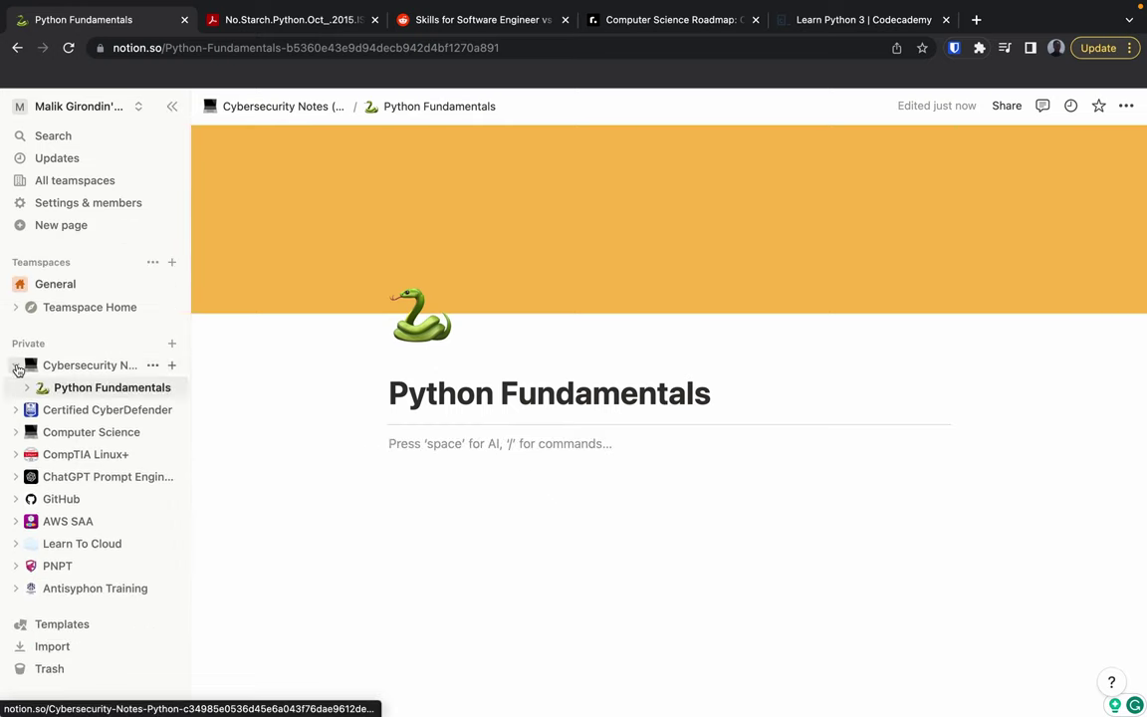
{"action": "left_click", "coordinate": [91, 367]}
{"action": "left_click", "coordinate": [69, 391]}
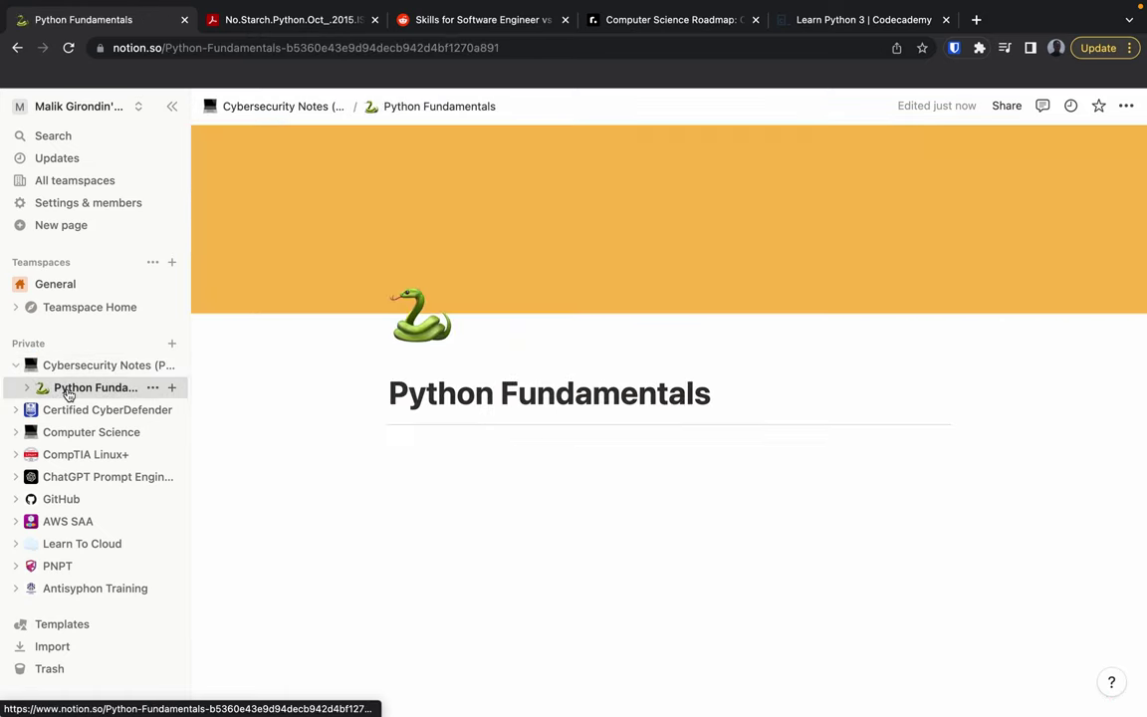
{"action": "left_click", "coordinate": [75, 367]}
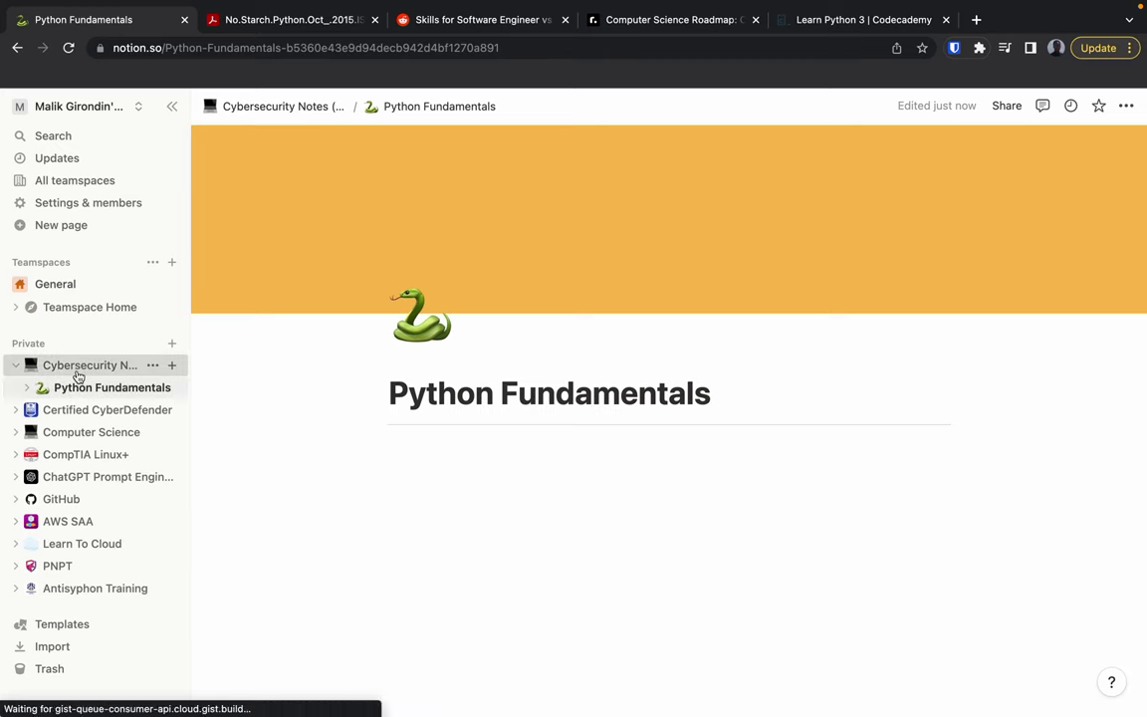
{"action": "left_click", "coordinate": [77, 389]}
{"action": "left_click", "coordinate": [77, 389]}
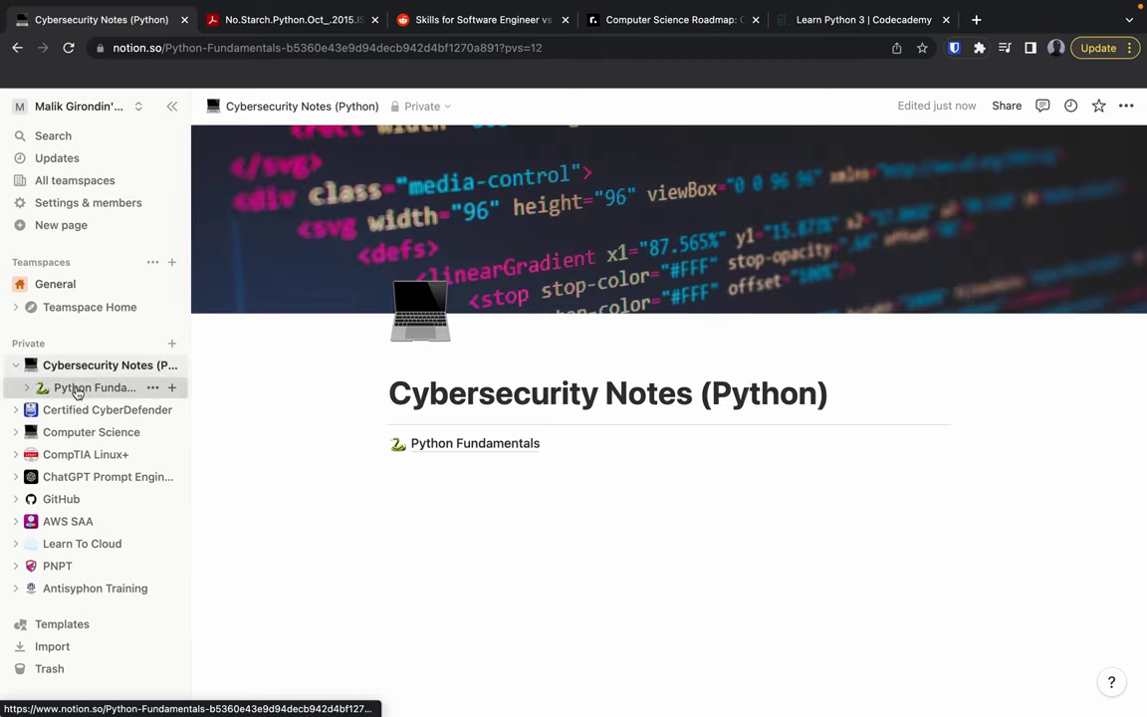
{"action": "left_click", "coordinate": [77, 377]}
{"action": "left_click", "coordinate": [77, 387]}
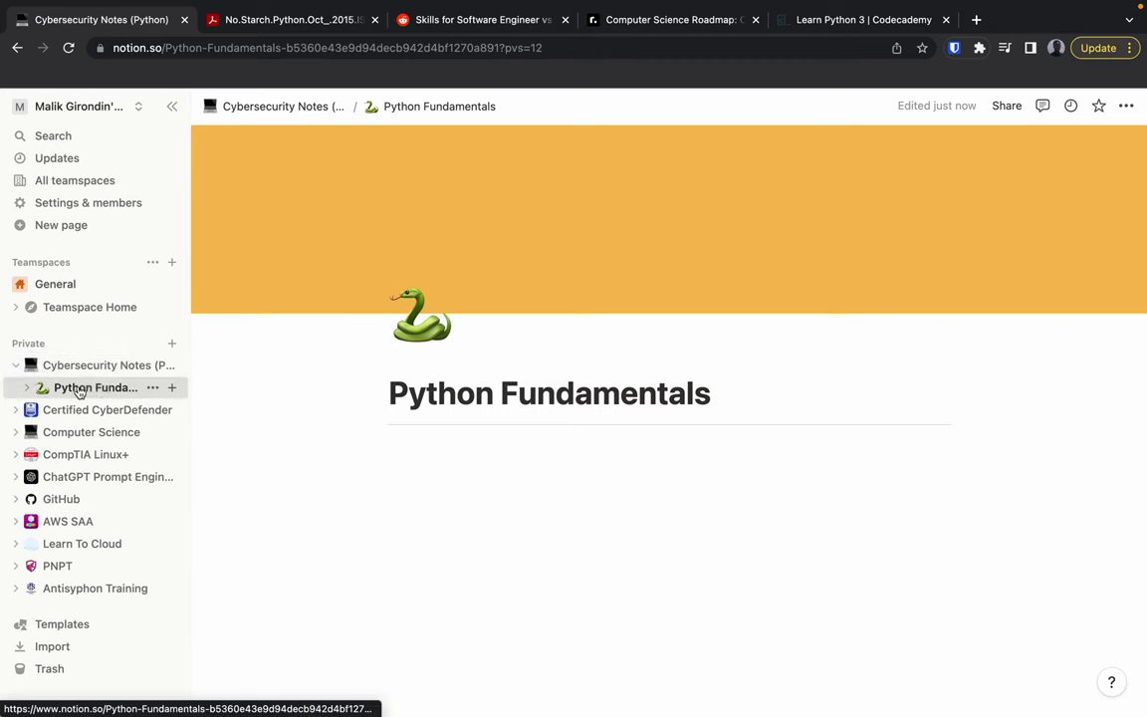
Create a subpage titled "Scripts (Strings and Variables)" inside Python Fundamentals and insert a divider line below its title
{"action": "left_click", "coordinate": [508, 464]}
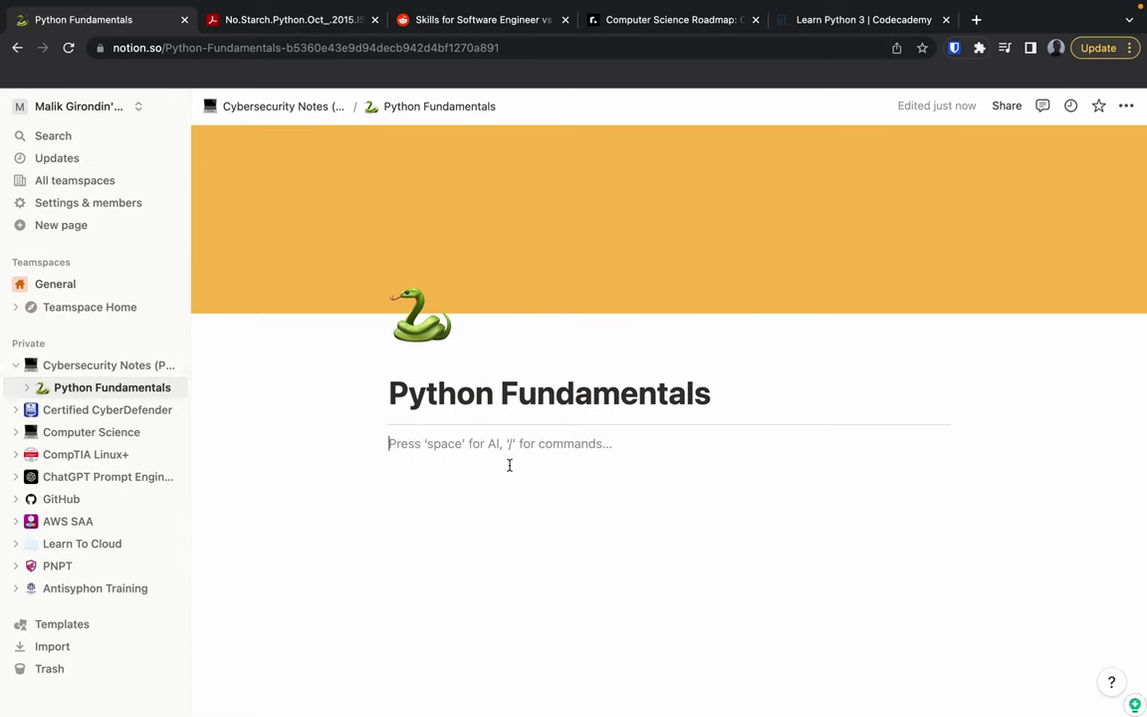
{"action": "type", "text": "/page"}
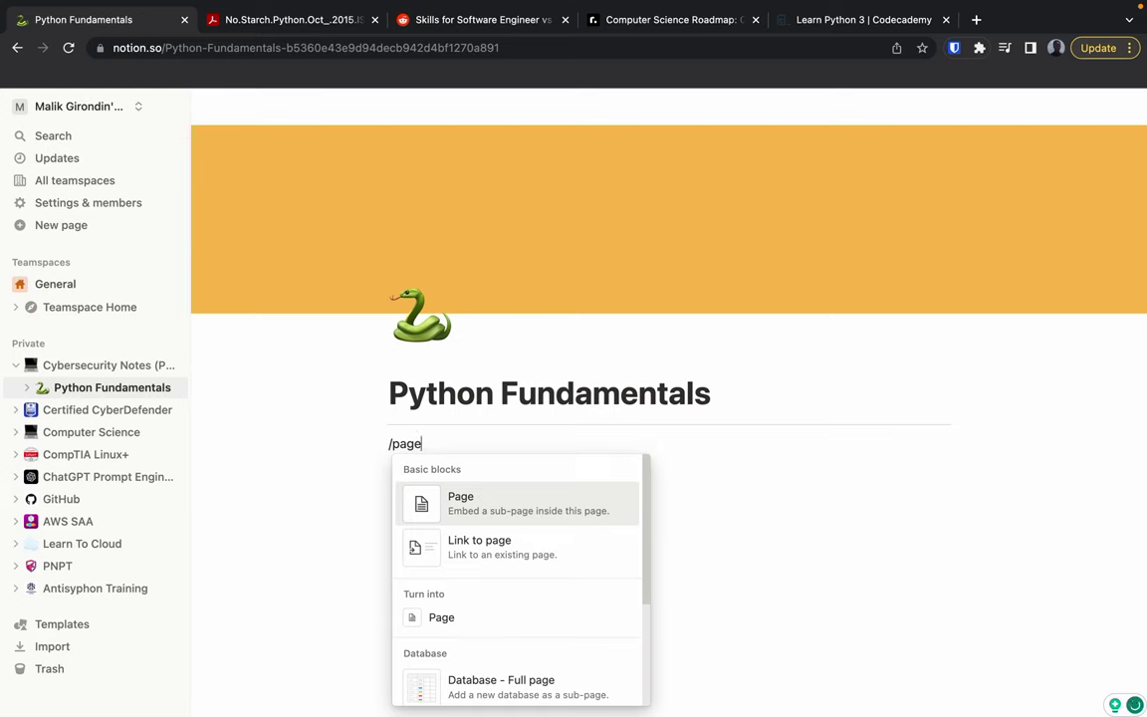
{"action": "left_click", "coordinate": [533, 509]}
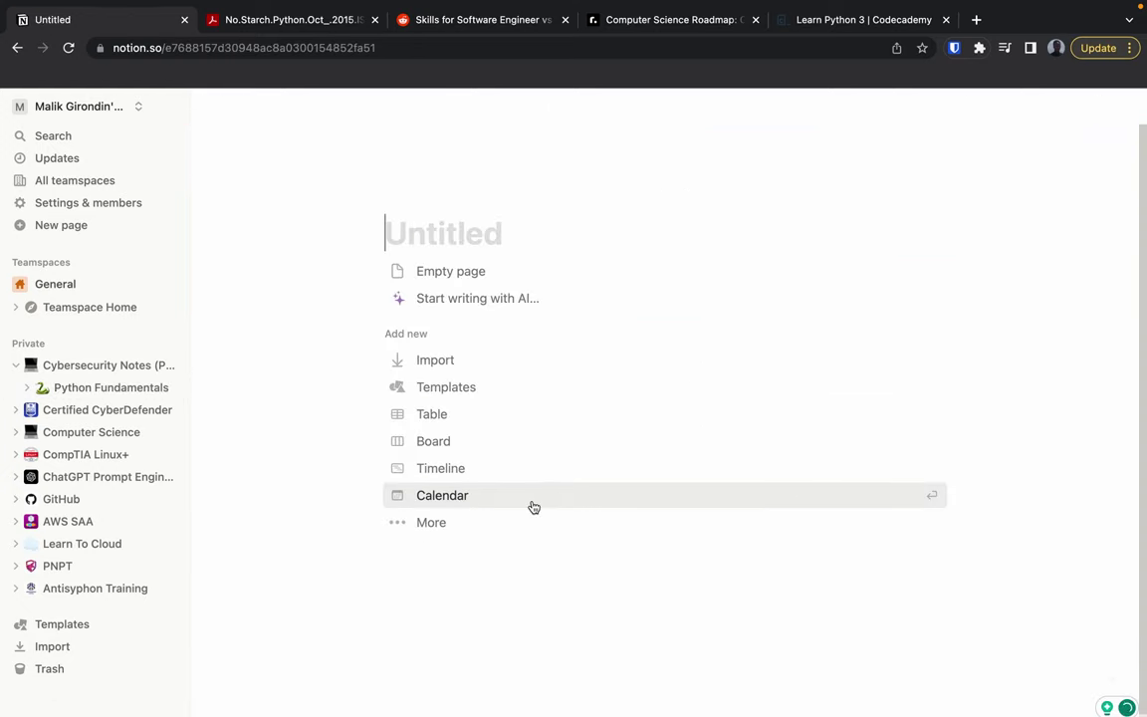
{"action": "type", "text": "Scr"}
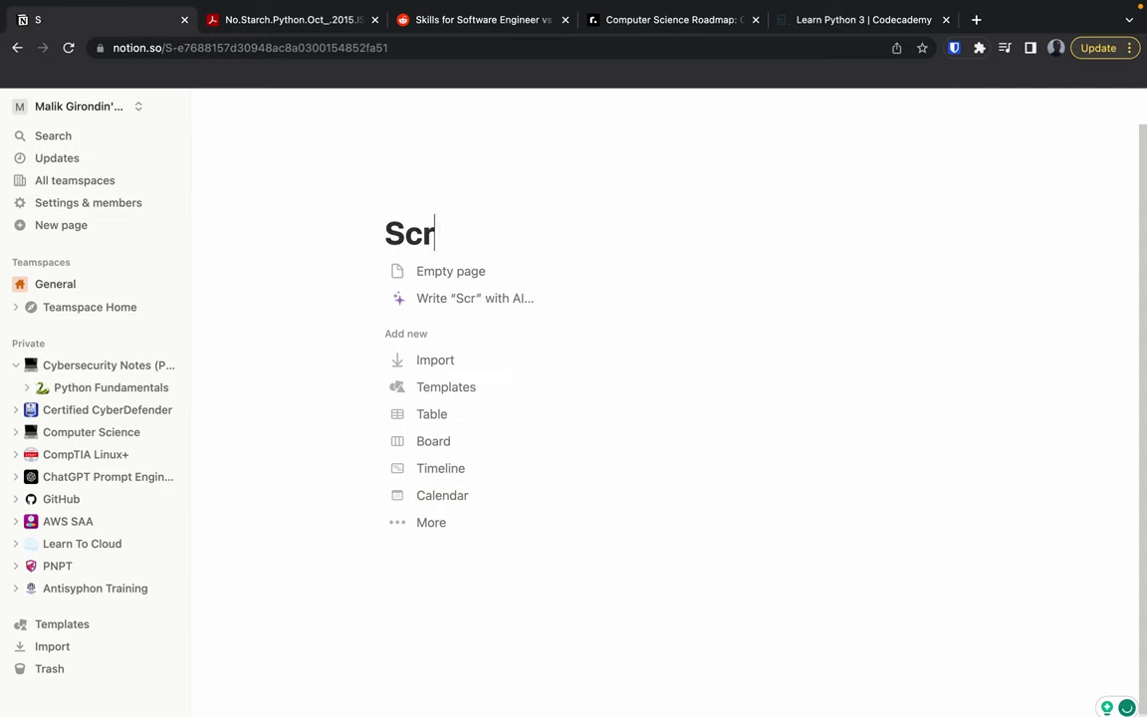
{"action": "type", "text": "ipts"}
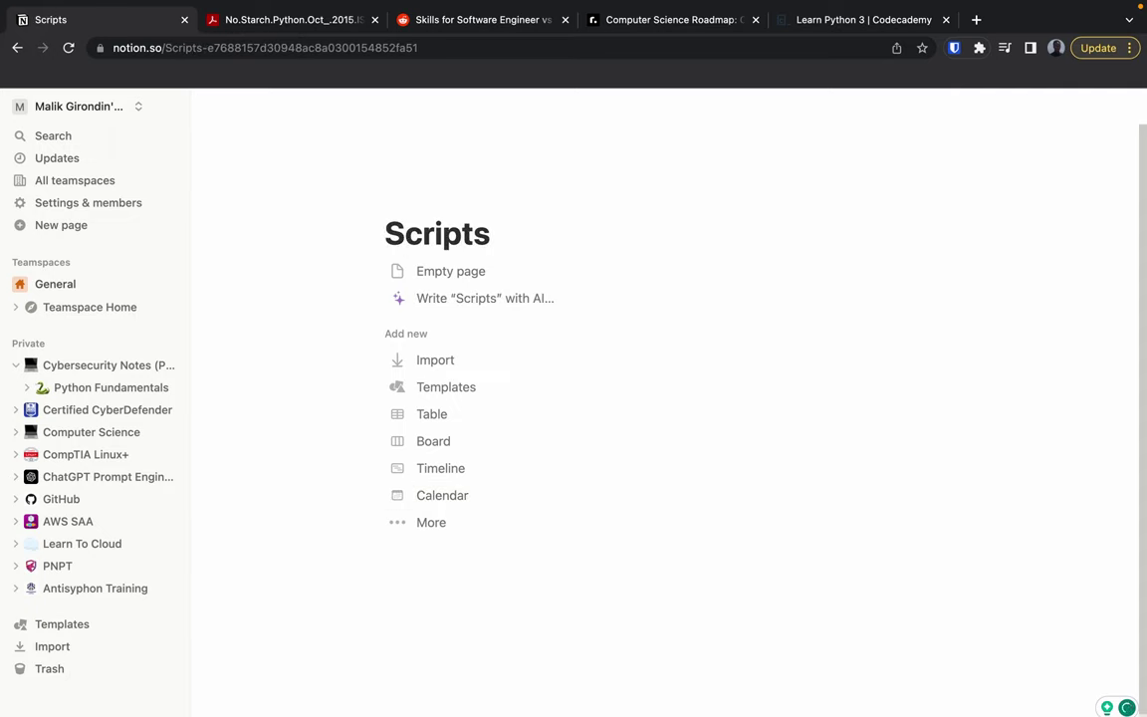
{"action": "type", "text": " (Strings and Va"}
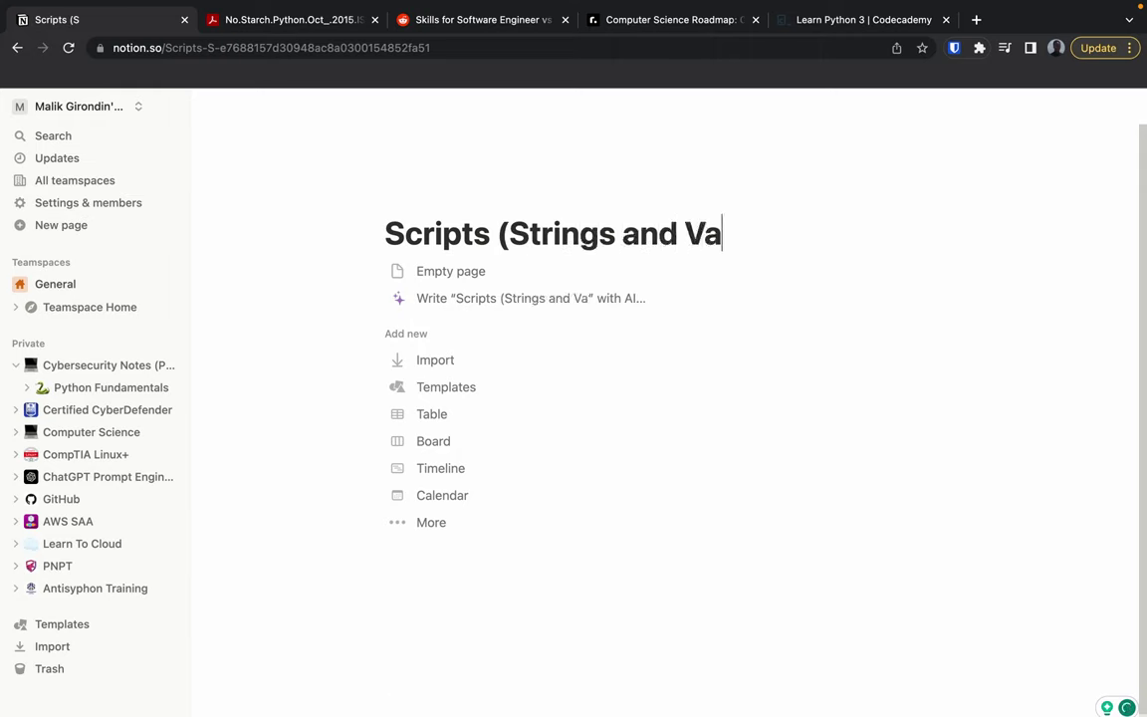
{"action": "type", "text": "riables)"}
{"action": "key", "text": "Return"}
{"action": "type", "text": "---"}
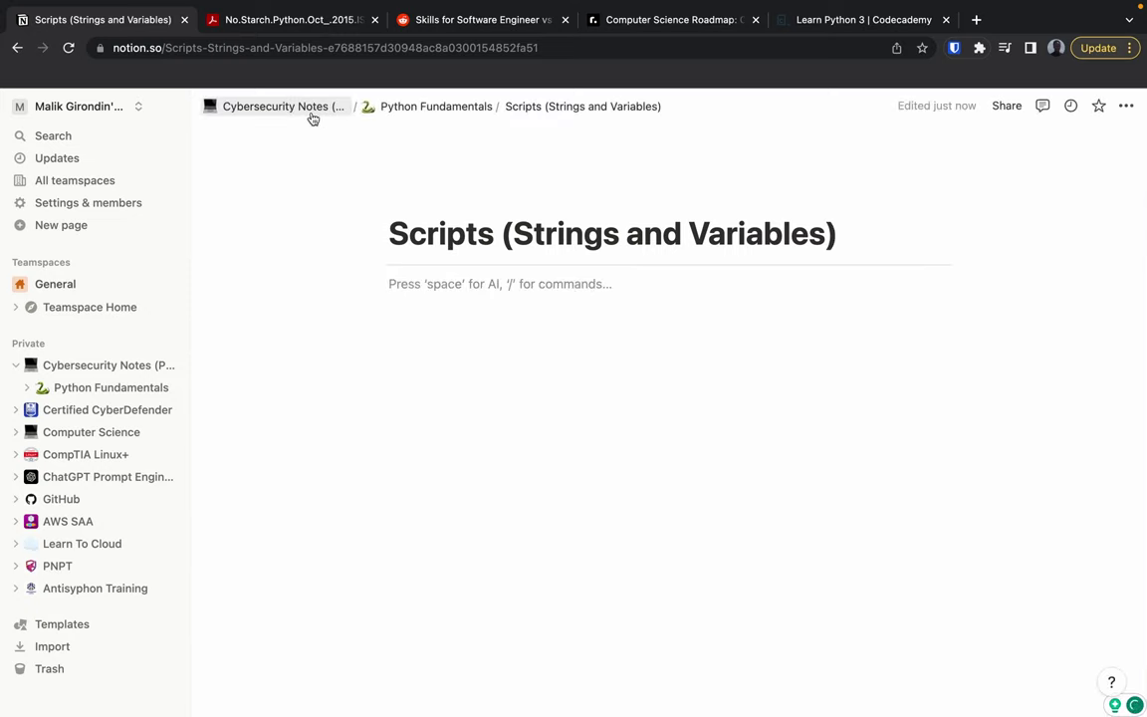
Return to Cybersecurity Notes (Python), expand its nested pages, and reopen Scripts (Strings and Variables) through the hierarchy
{"action": "left_click", "coordinate": [267, 107]}
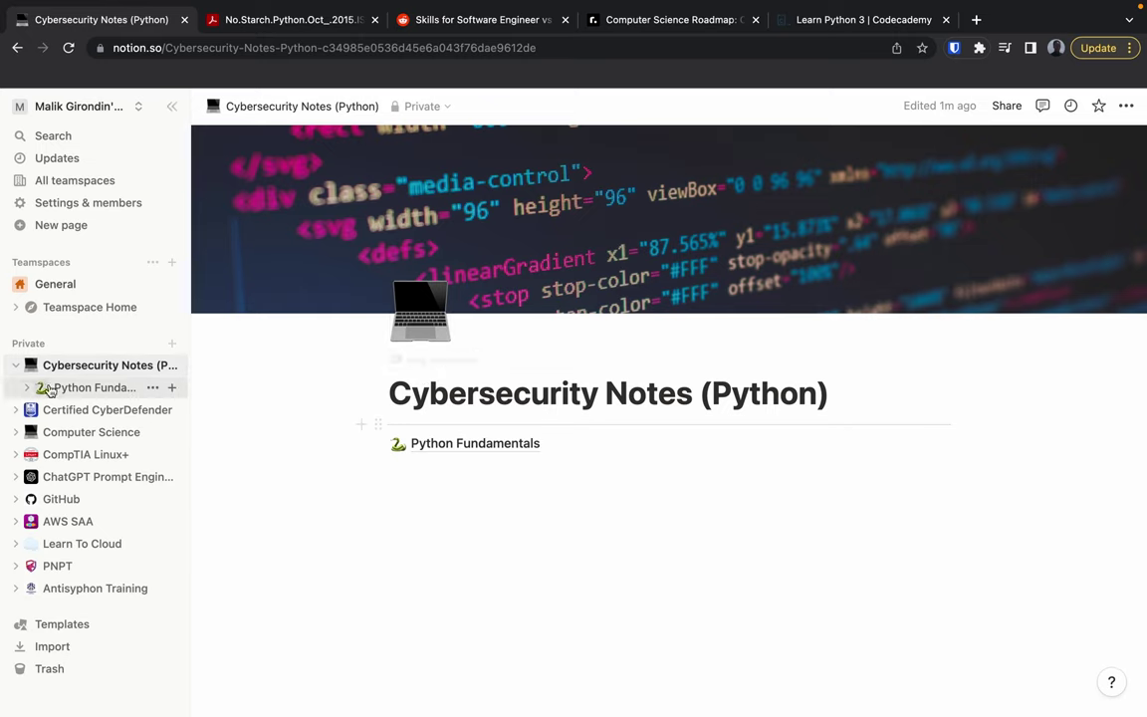
{"action": "left_click", "coordinate": [16, 368]}
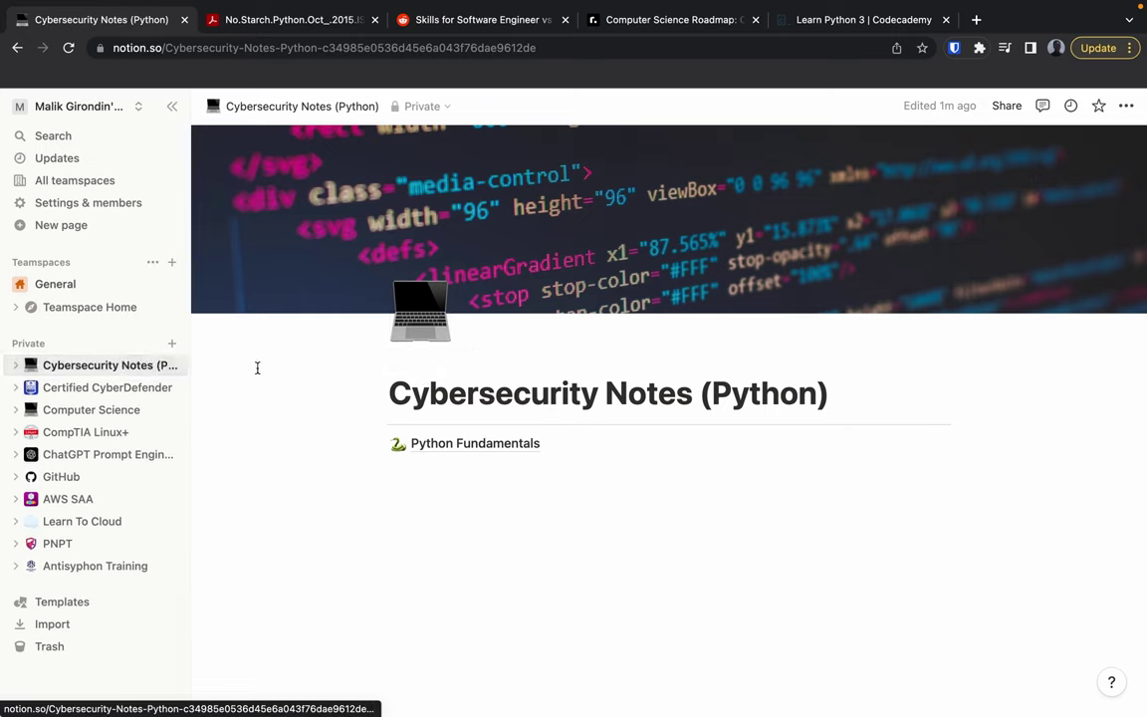
{"action": "left_click", "coordinate": [15, 365]}
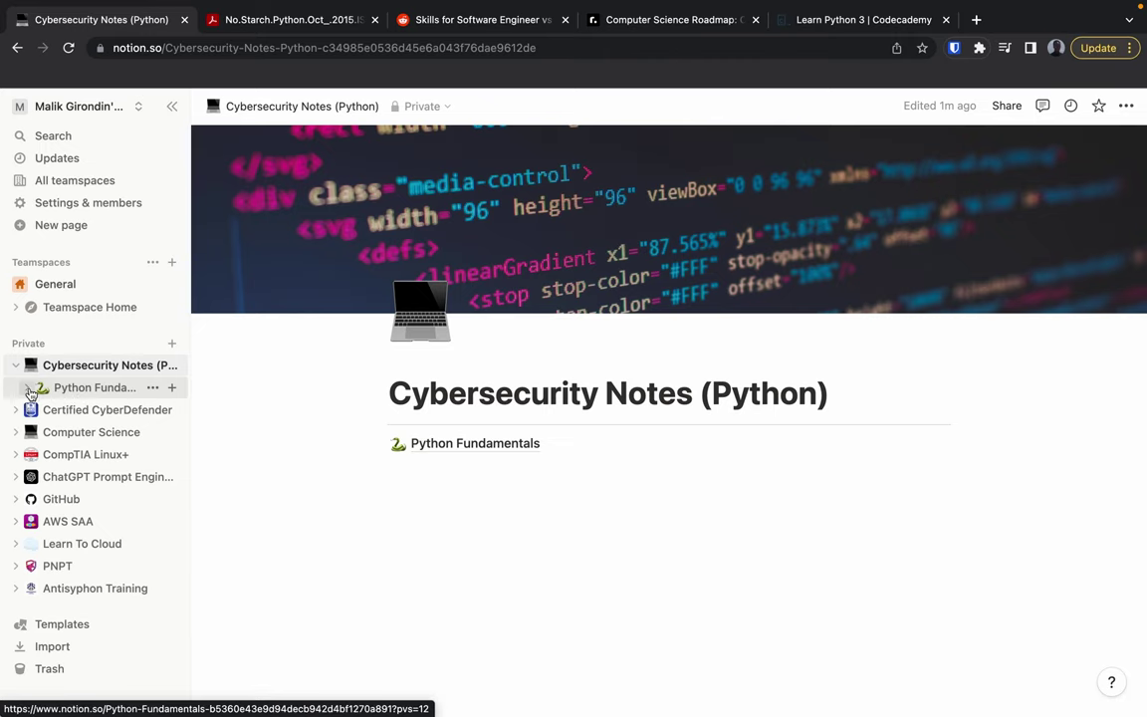
{"action": "left_click", "coordinate": [28, 387]}
{"action": "left_click", "coordinate": [82, 414]}
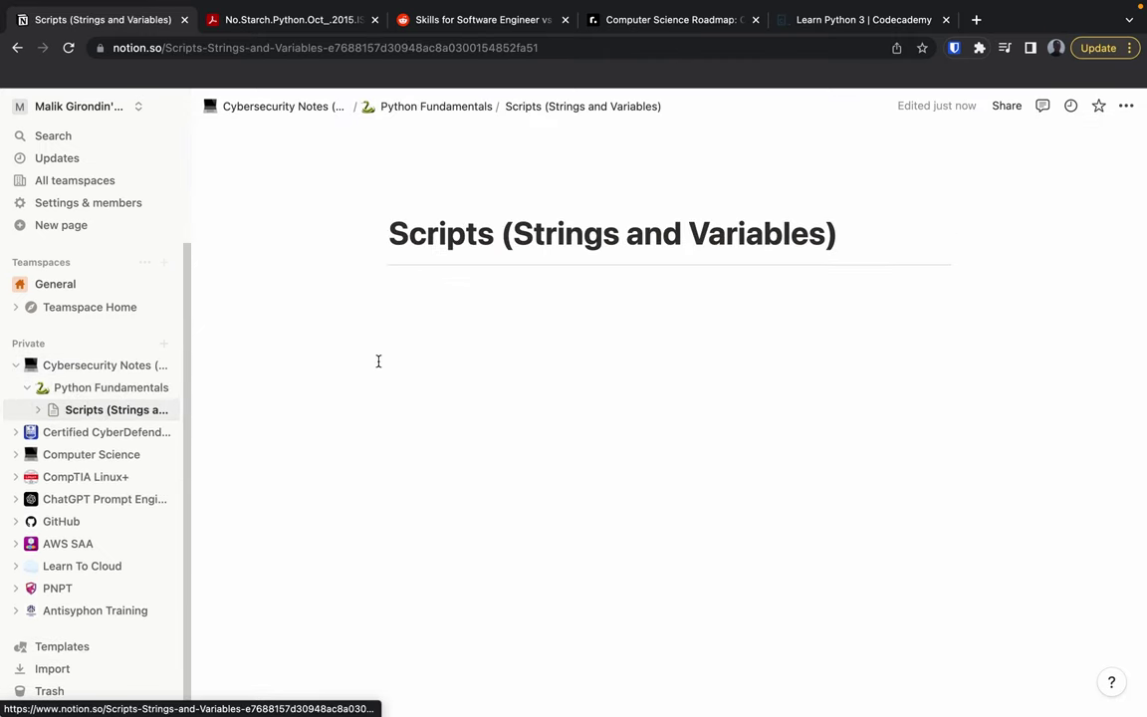
Insert an empty callout block below the divider on the Scripts (Strings and Variables) page
{"action": "left_click", "coordinate": [503, 339]}
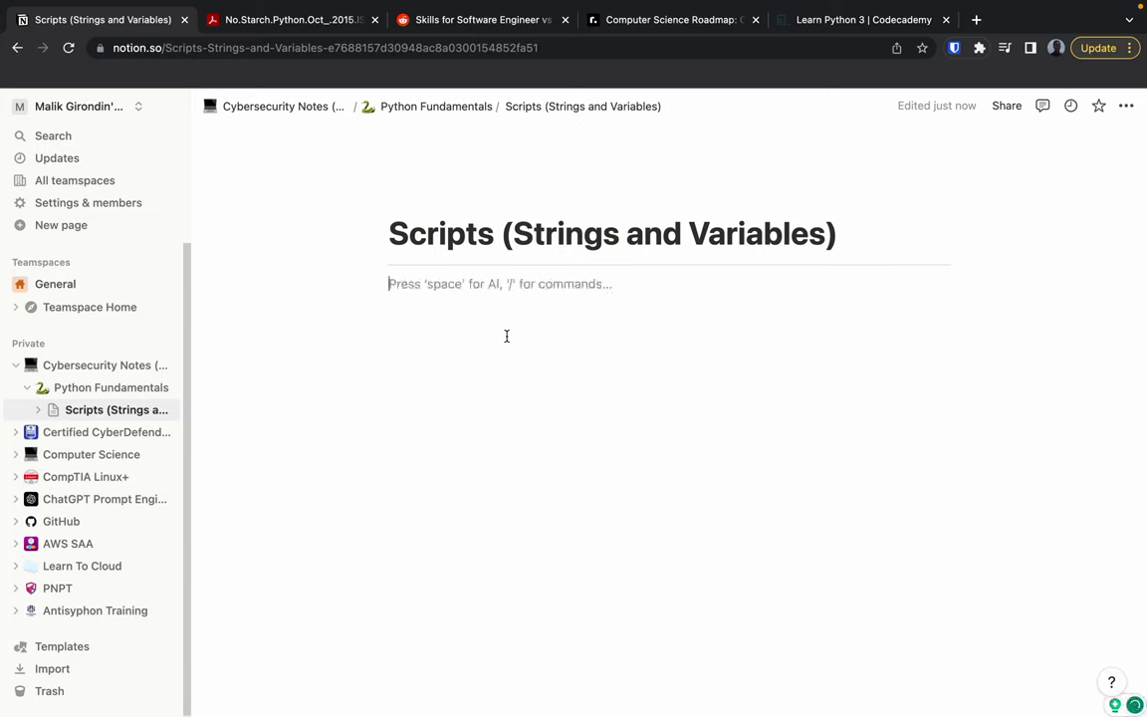
{"action": "type", "text": "/"}
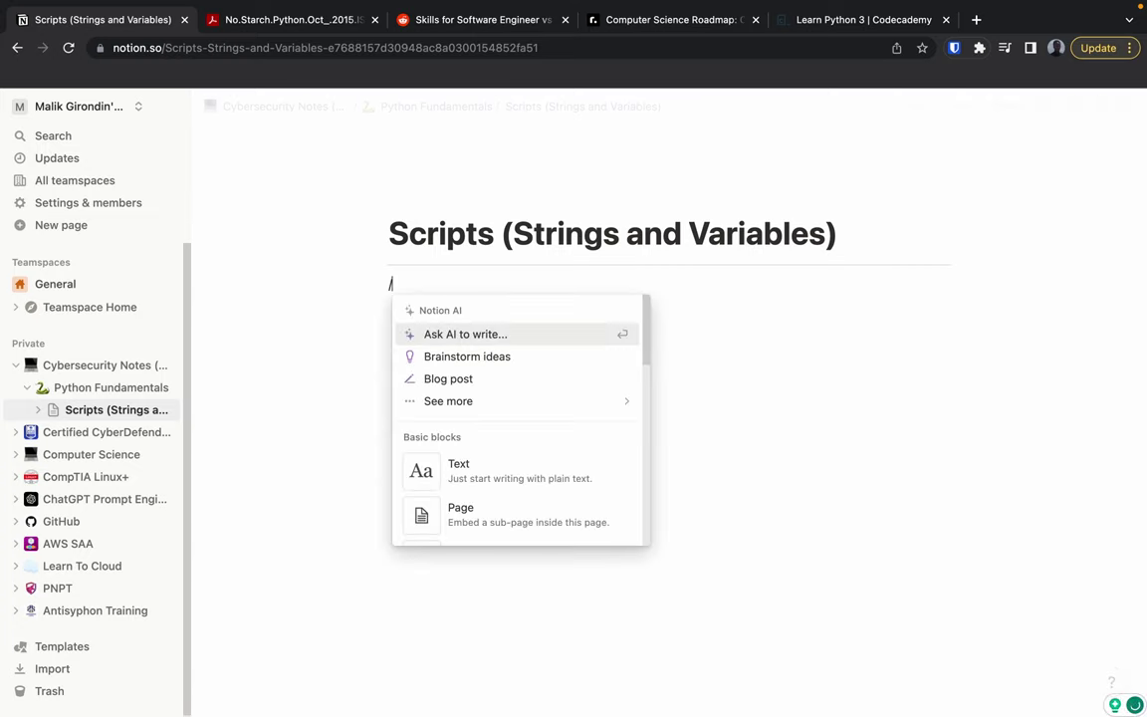
{"action": "type", "text": "cal"}
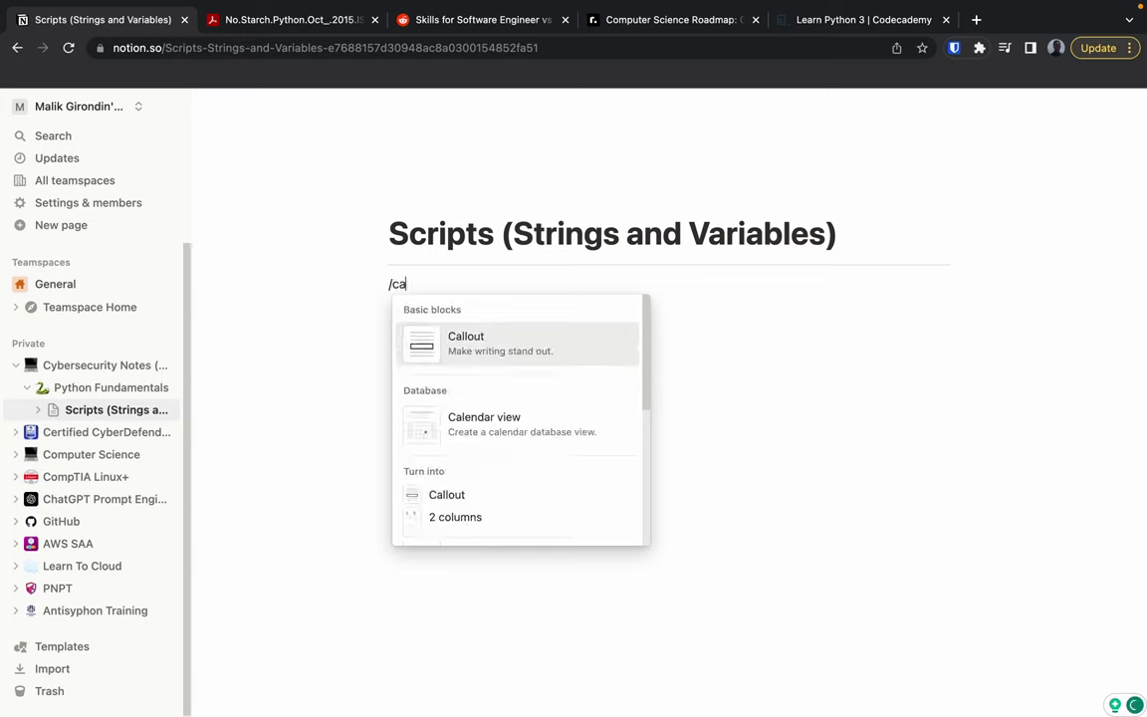
{"action": "left_click", "coordinate": [540, 348]}
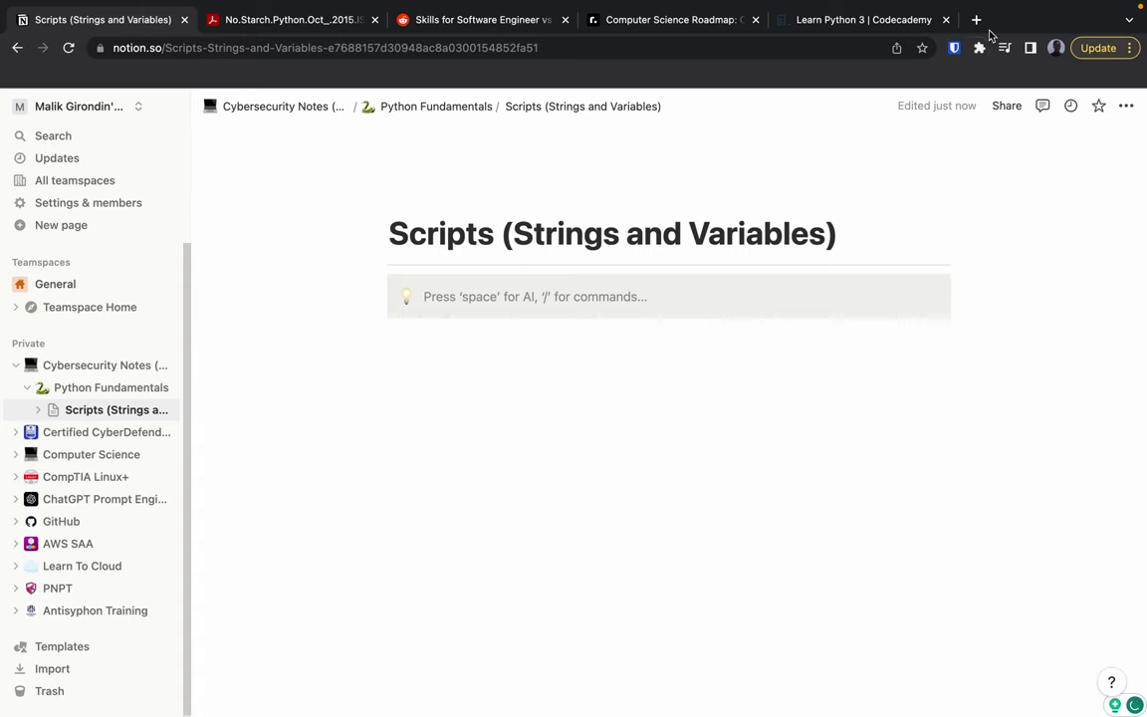
Search the web for "python variable definition" in a new browser tab
{"action": "left_click", "coordinate": [976, 20]}
{"action": "type", "text": "python"}
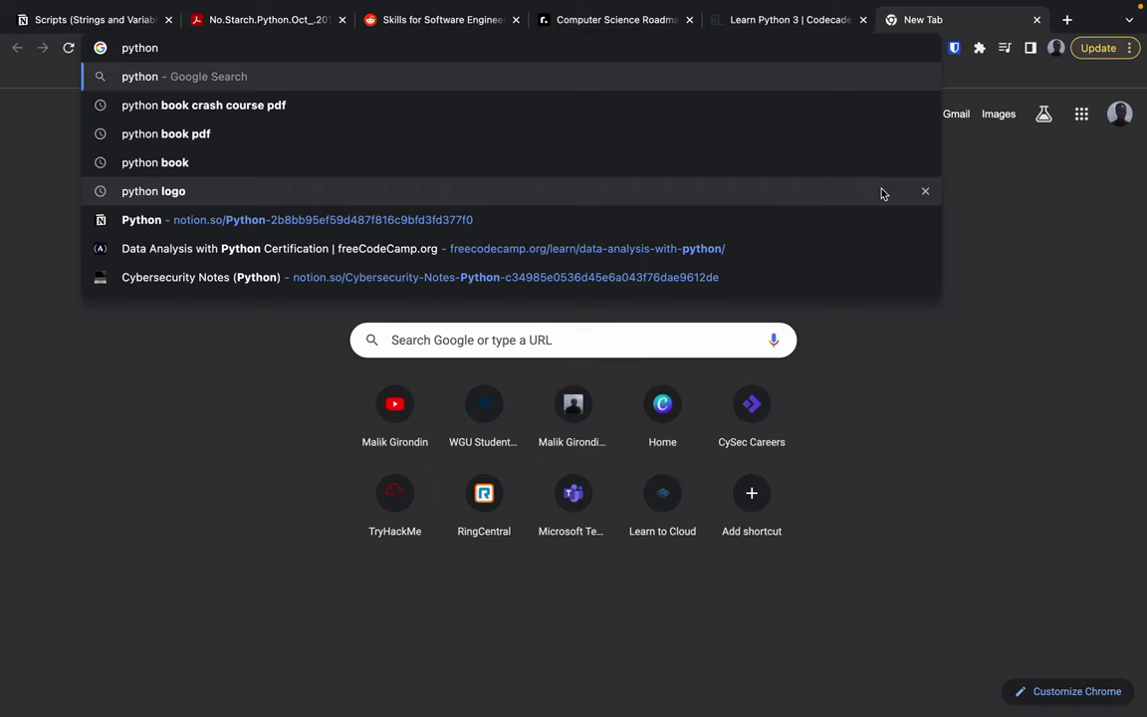
{"action": "type", "text": " variable def"}
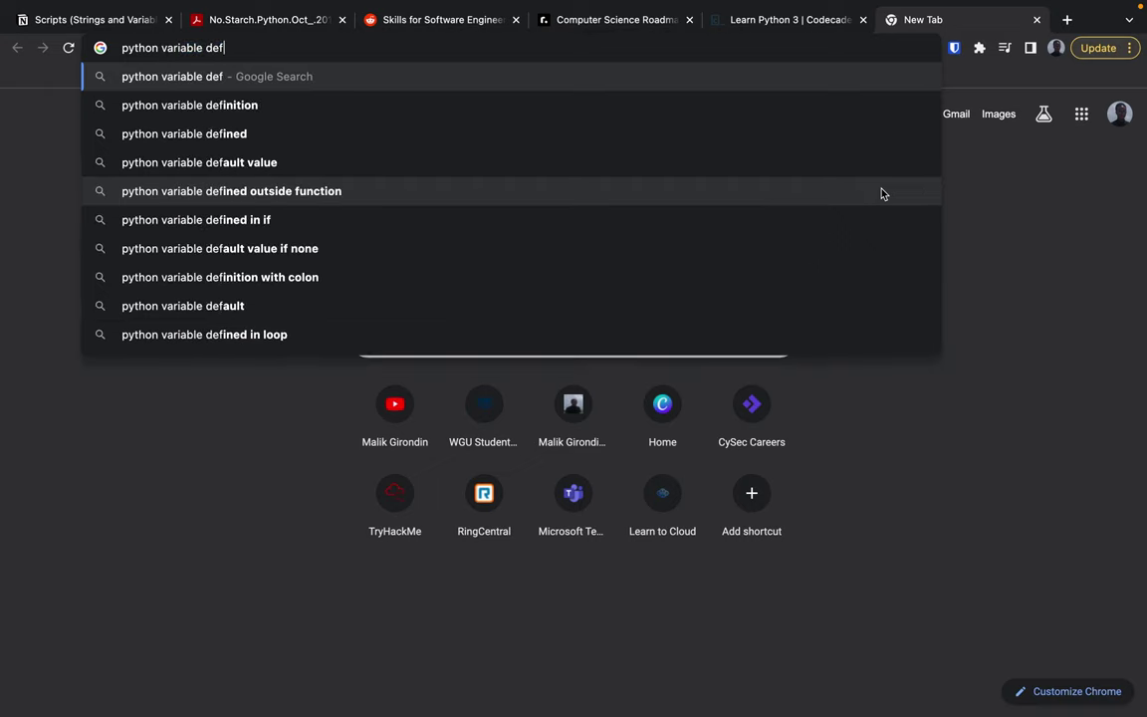
{"action": "left_click", "coordinate": [735, 105]}
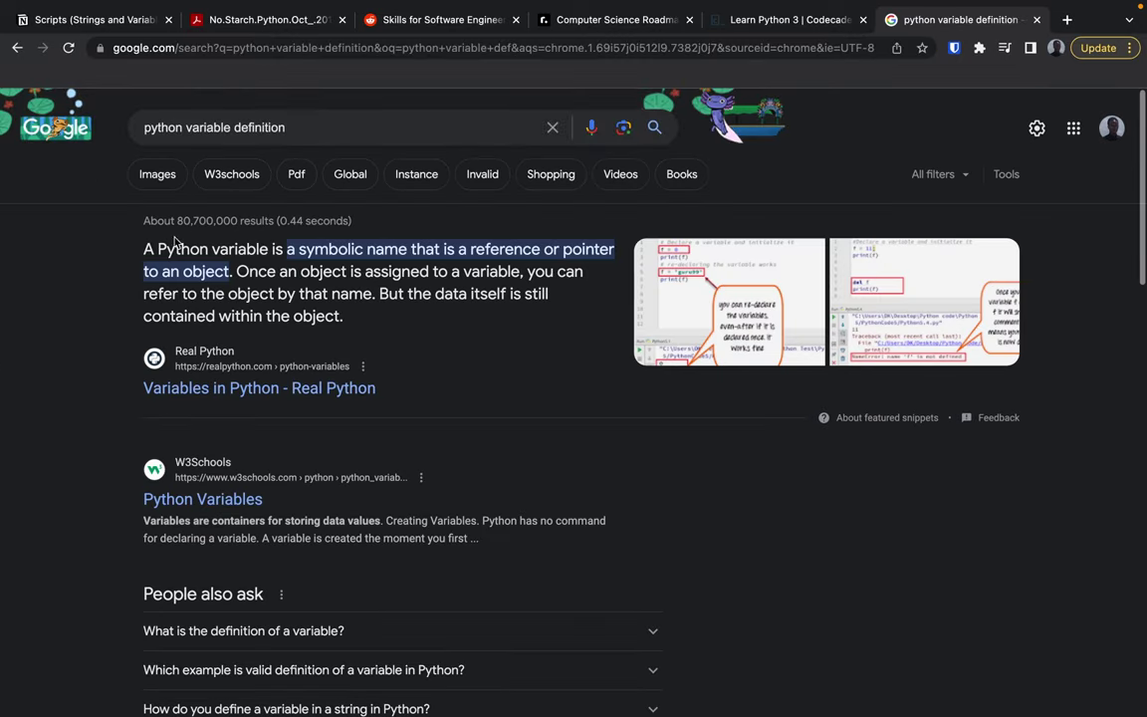
Copy the Python variable definition from the search result's featured snippet into the empty callout on the Scripts (Strings and Variables) page in Notion
{"action": "left_click_drag", "start_coordinate": [147, 248], "coordinate": [358, 326]}
{"action": "key", "text": "super+c"}
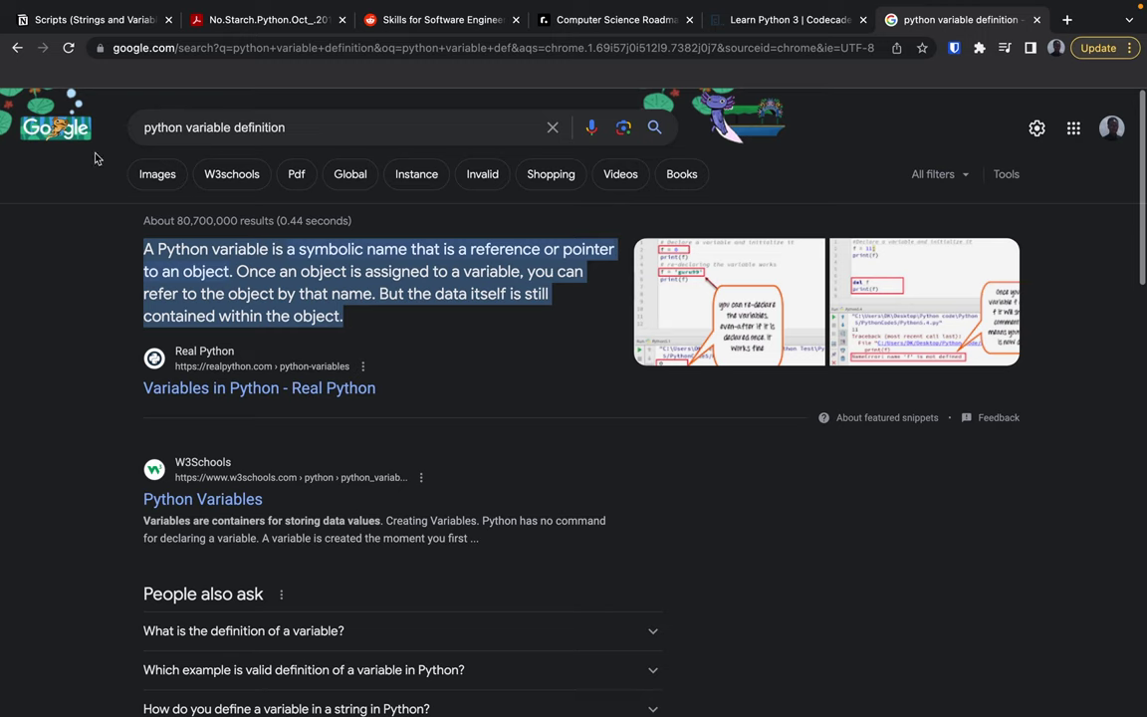
{"action": "left_click", "coordinate": [97, 22]}
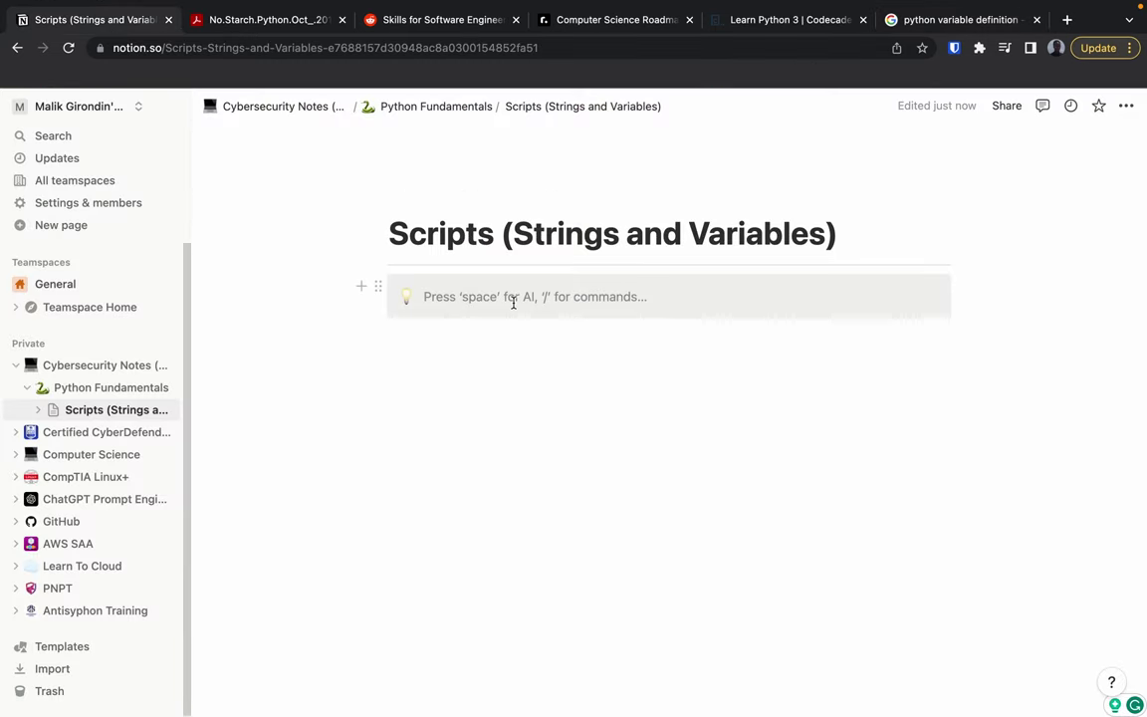
{"action": "key", "text": "super+v"}
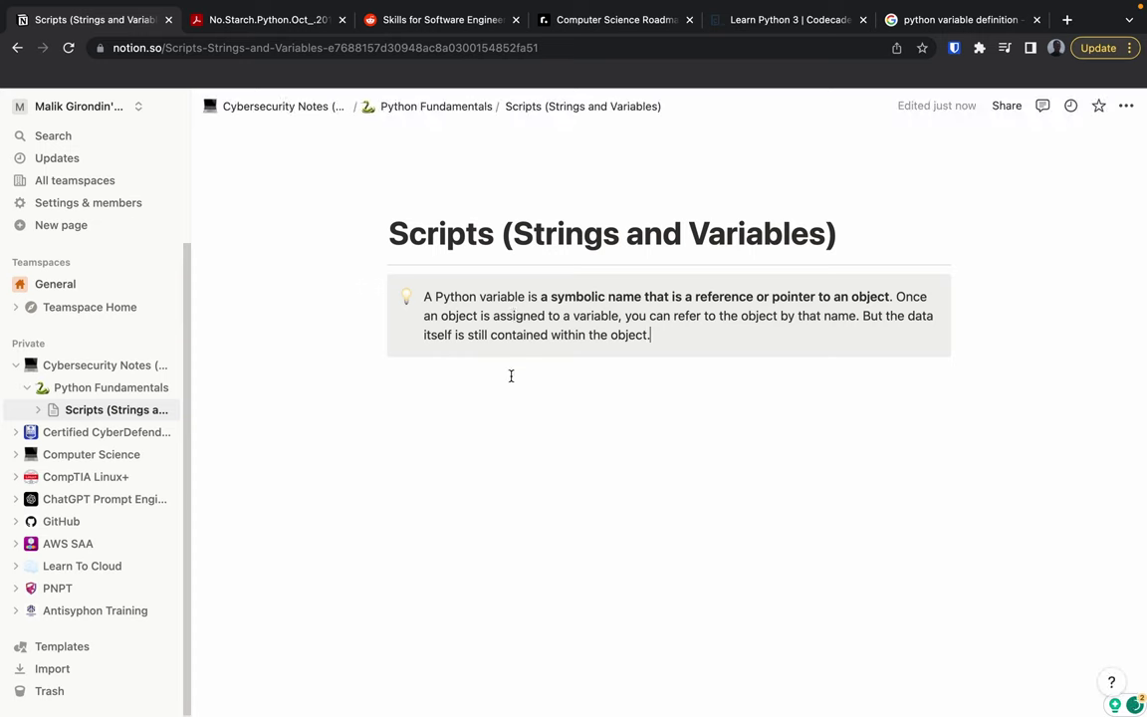
Insert a divider below the callout, followed by a Heading 3 reading "Example 1:"
{"action": "left_click", "coordinate": [511, 375]}
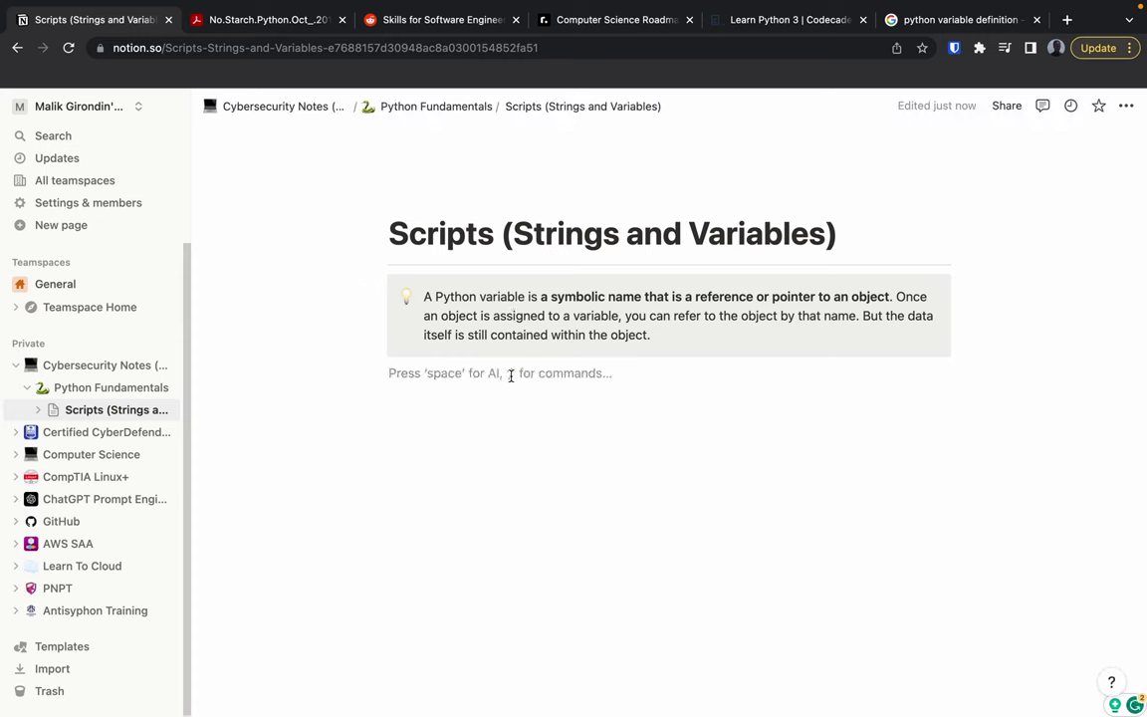
{"action": "type", "text": "---"}
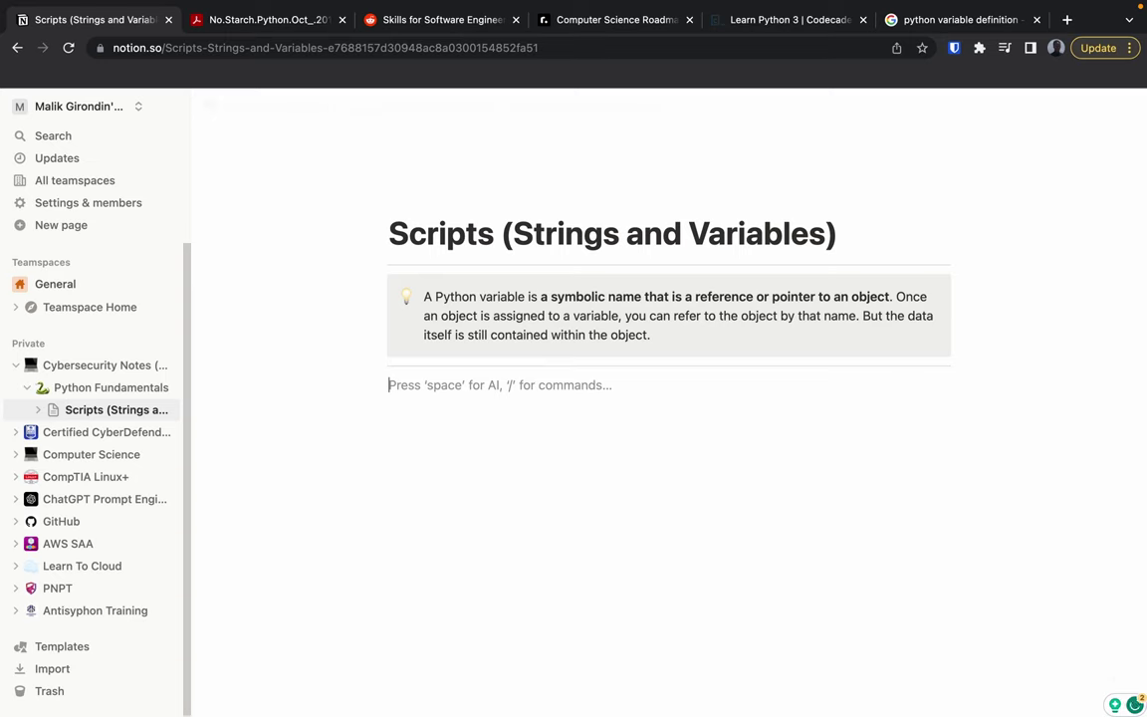
{"action": "type", "text": "/"}
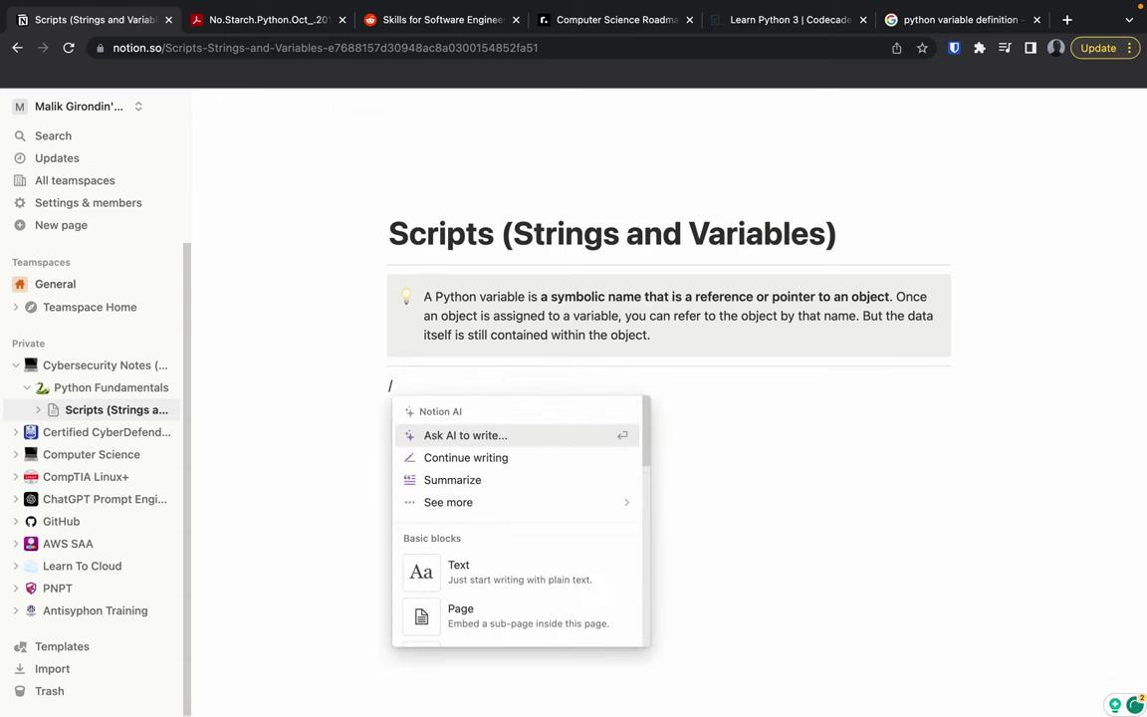
{"action": "type", "text": "hea"}
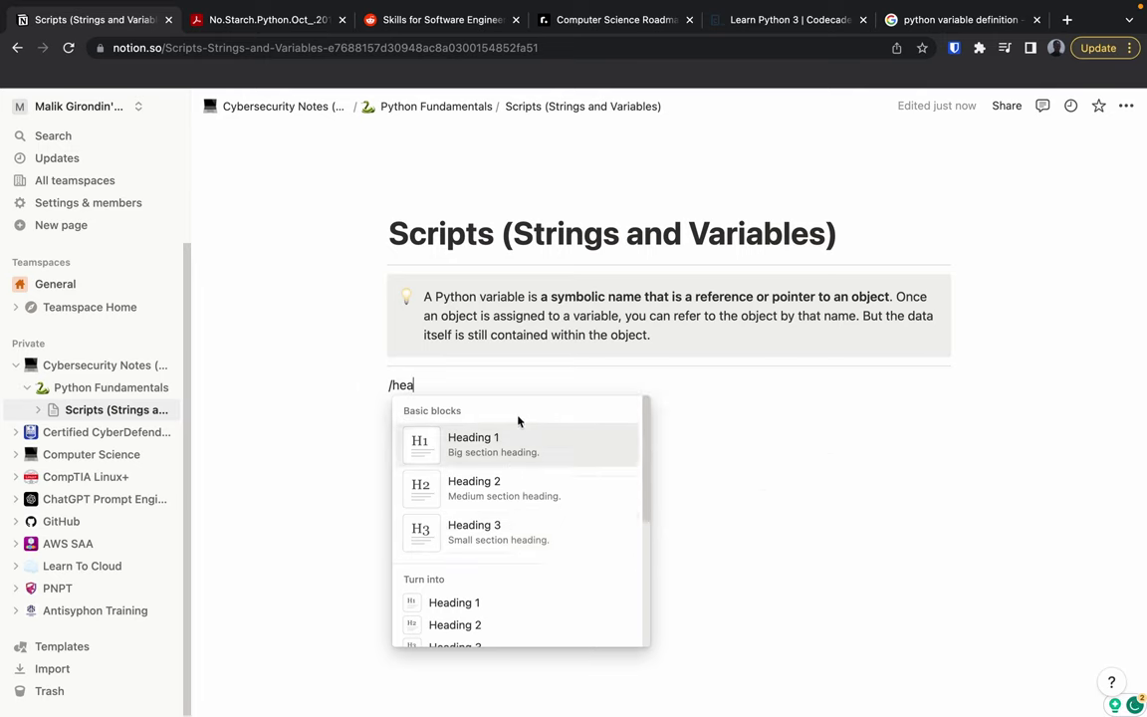
{"action": "left_click", "coordinate": [506, 535]}
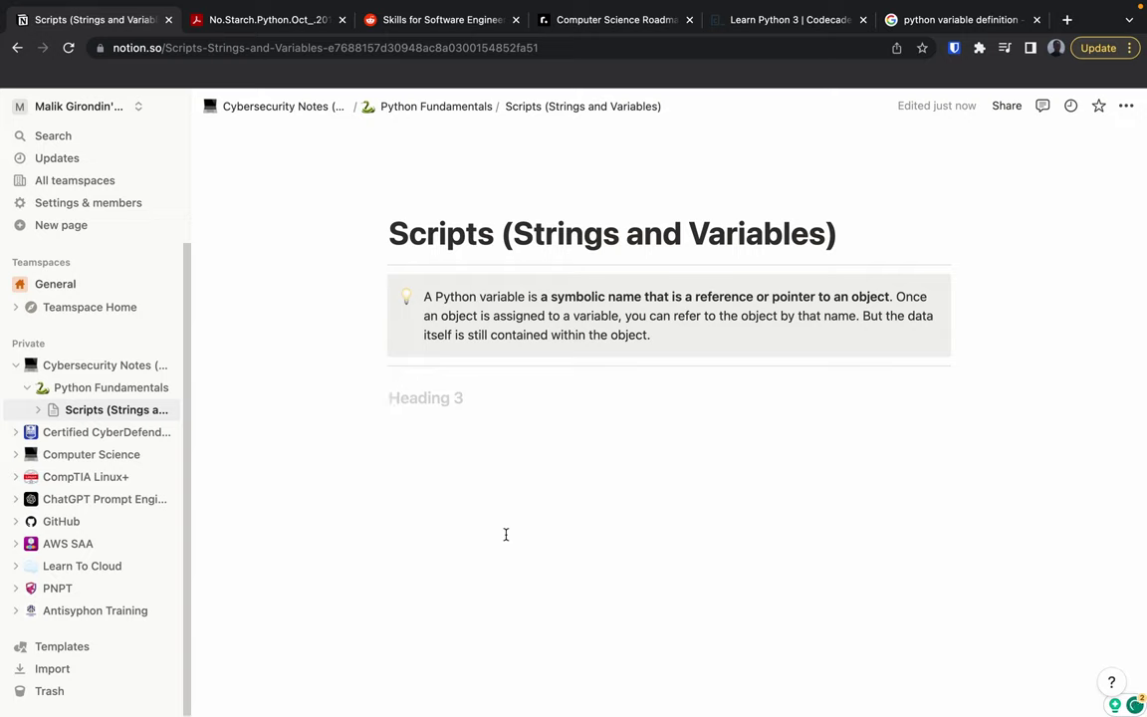
{"action": "type", "text": "E"}
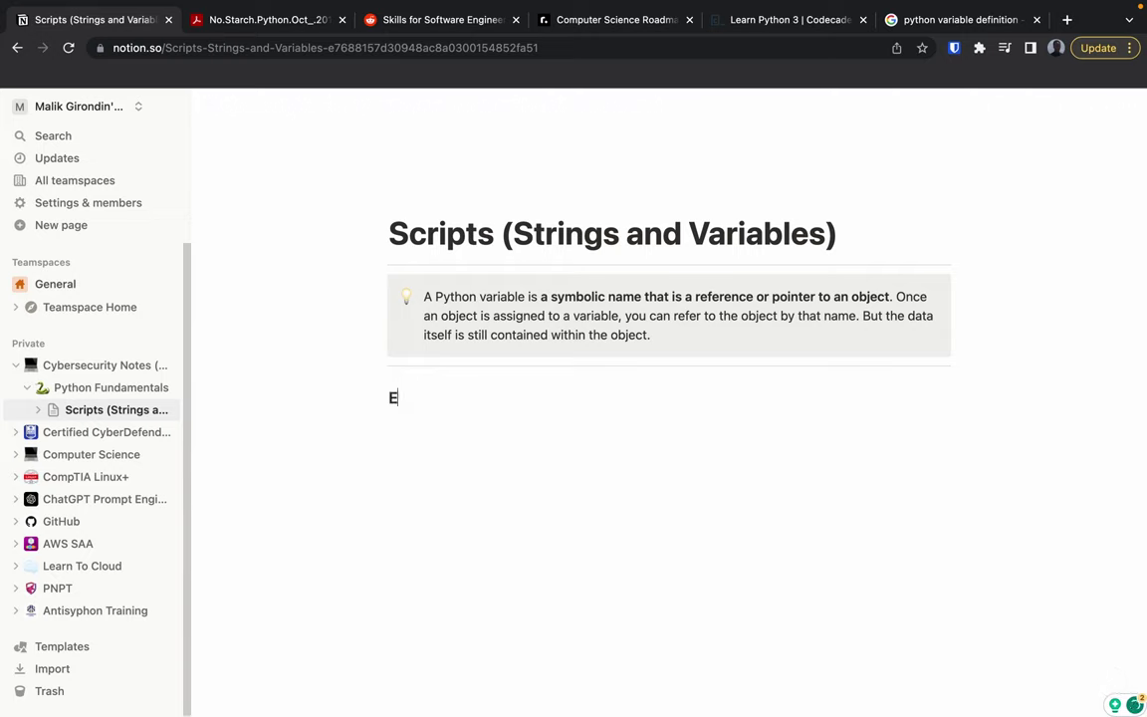
{"action": "type", "text": "xample 1:"}
{"action": "key", "text": "Return"}
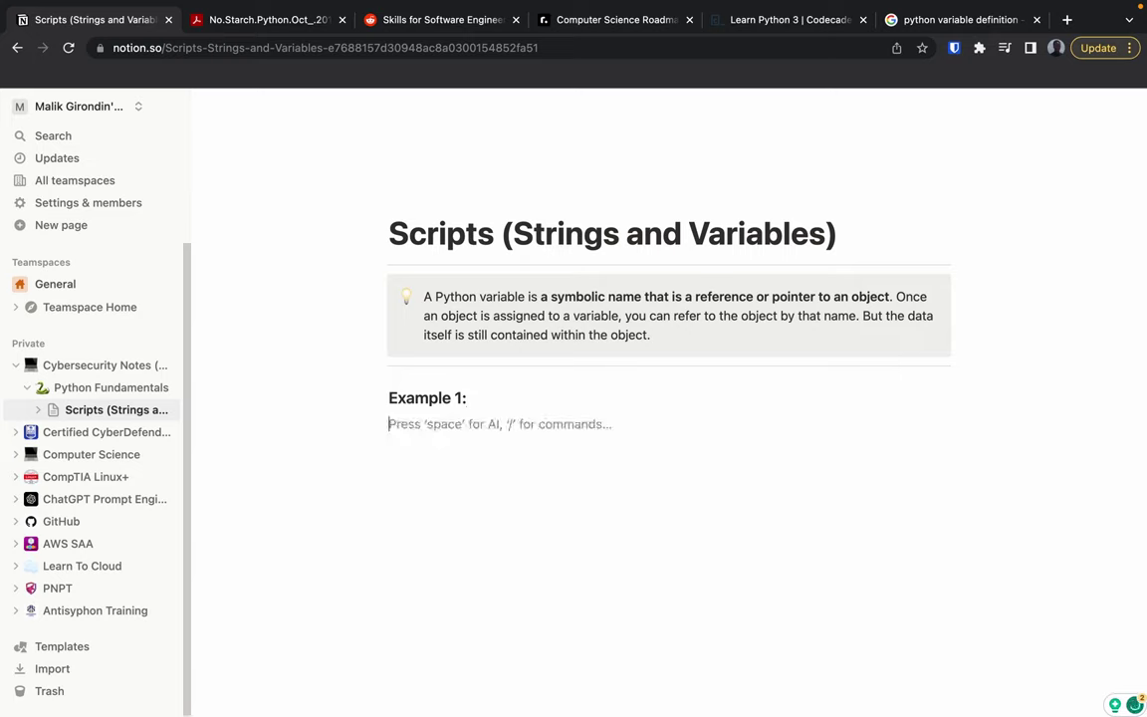
Insert an empty code block below the "Example 1:" heading
{"action": "type", "text": "/"}
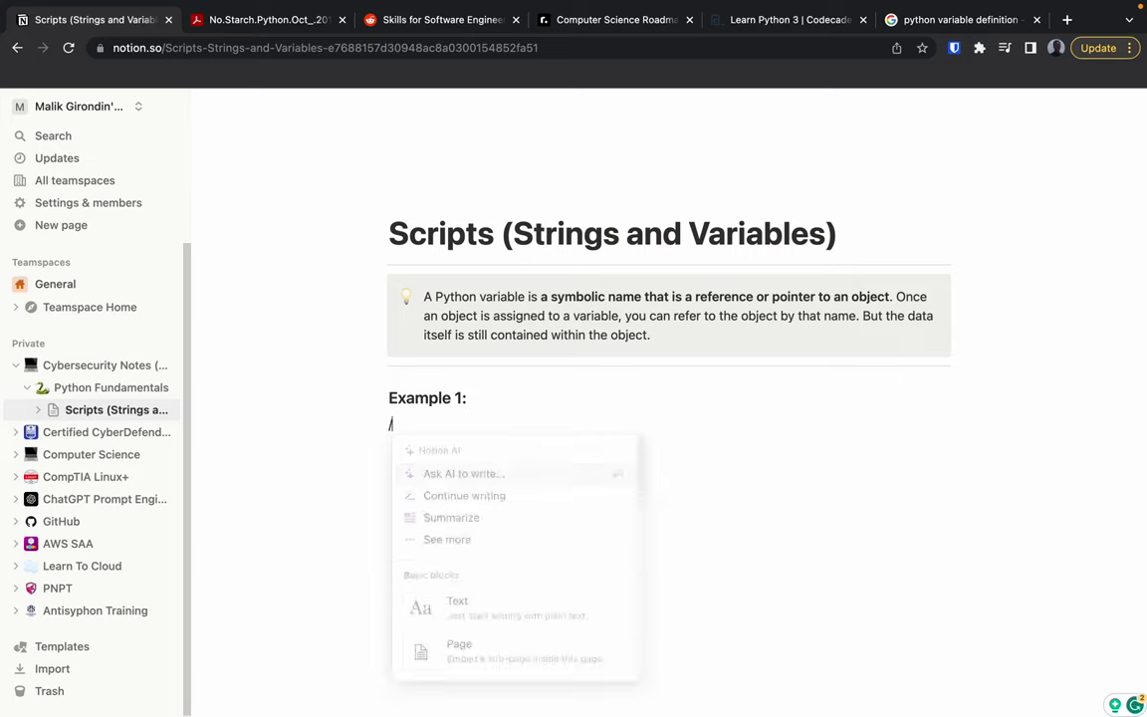
{"action": "scroll", "coordinate": [527, 619], "scroll_direction": "down", "scroll_amount": 1}
{"action": "scroll", "coordinate": [530, 622], "scroll_direction": "down", "scroll_amount": 5}
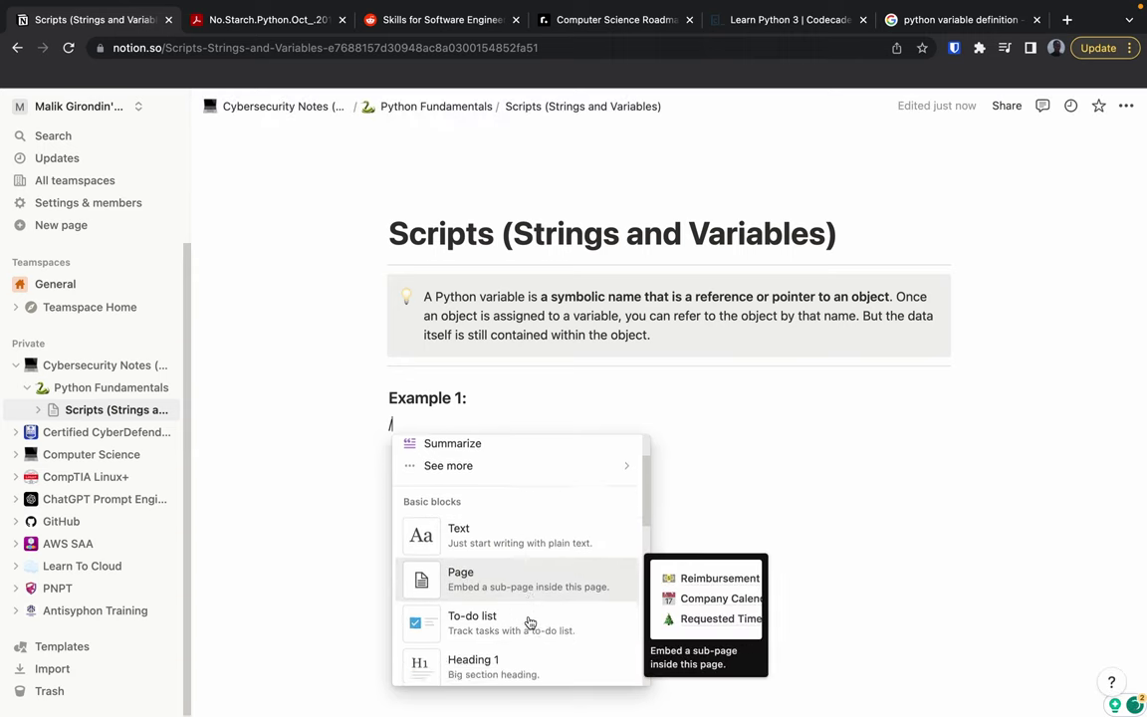
{"action": "scroll", "coordinate": [530, 622], "scroll_direction": "down", "scroll_amount": 5}
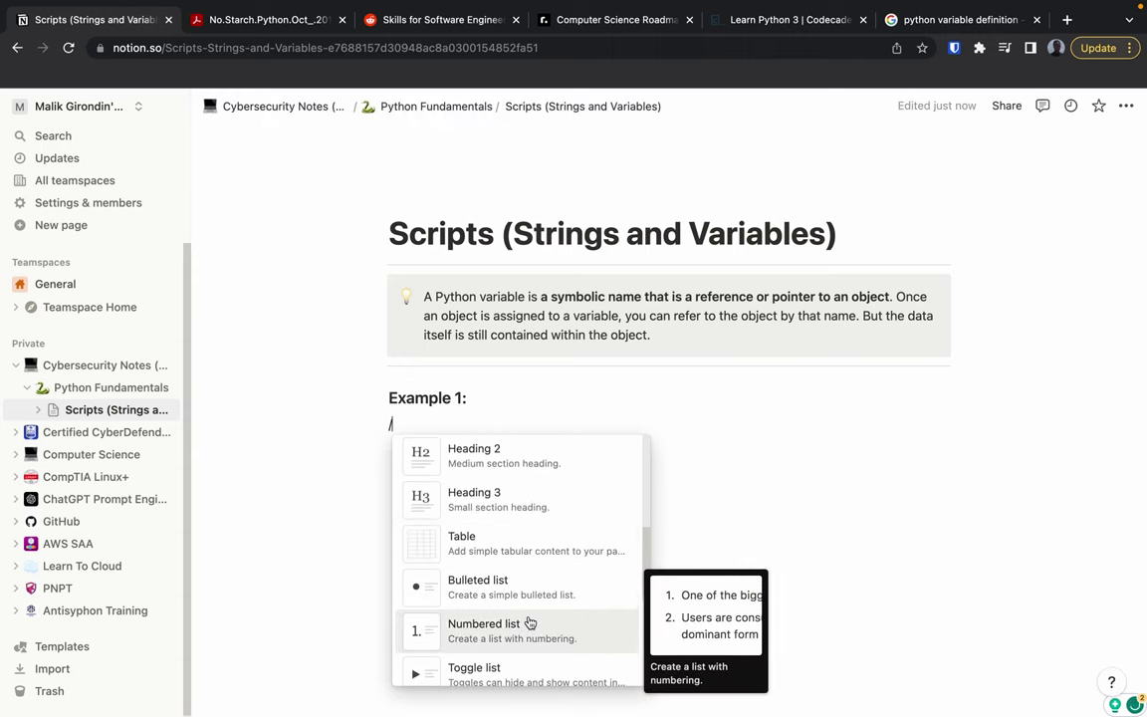
{"action": "scroll", "coordinate": [530, 622], "scroll_direction": "down", "scroll_amount": 2}
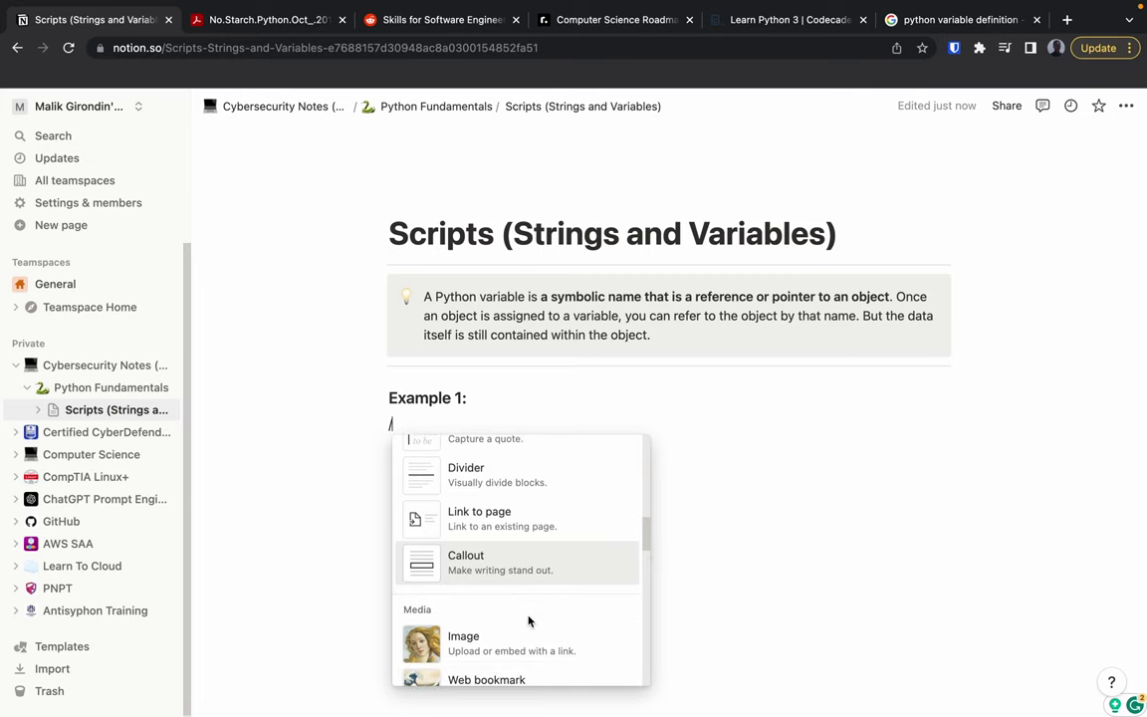
{"action": "type", "text": "co"}
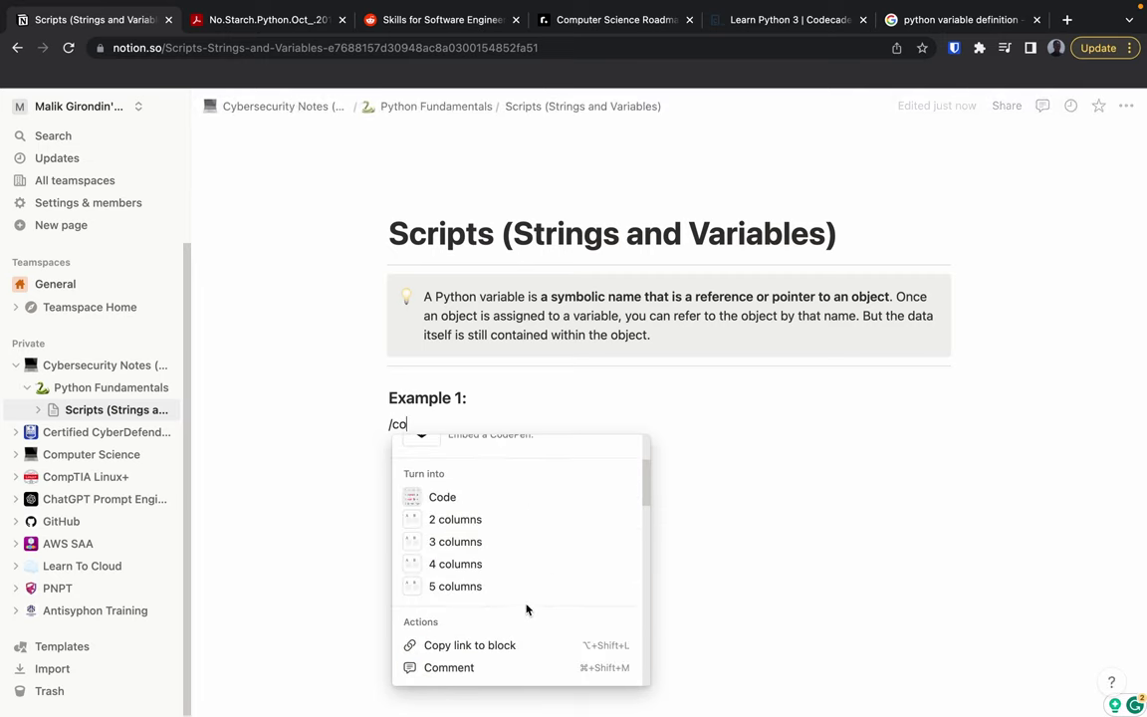
{"action": "scroll", "coordinate": [525, 606], "scroll_direction": "up", "scroll_amount": 3}
{"action": "left_click", "coordinate": [512, 487]}
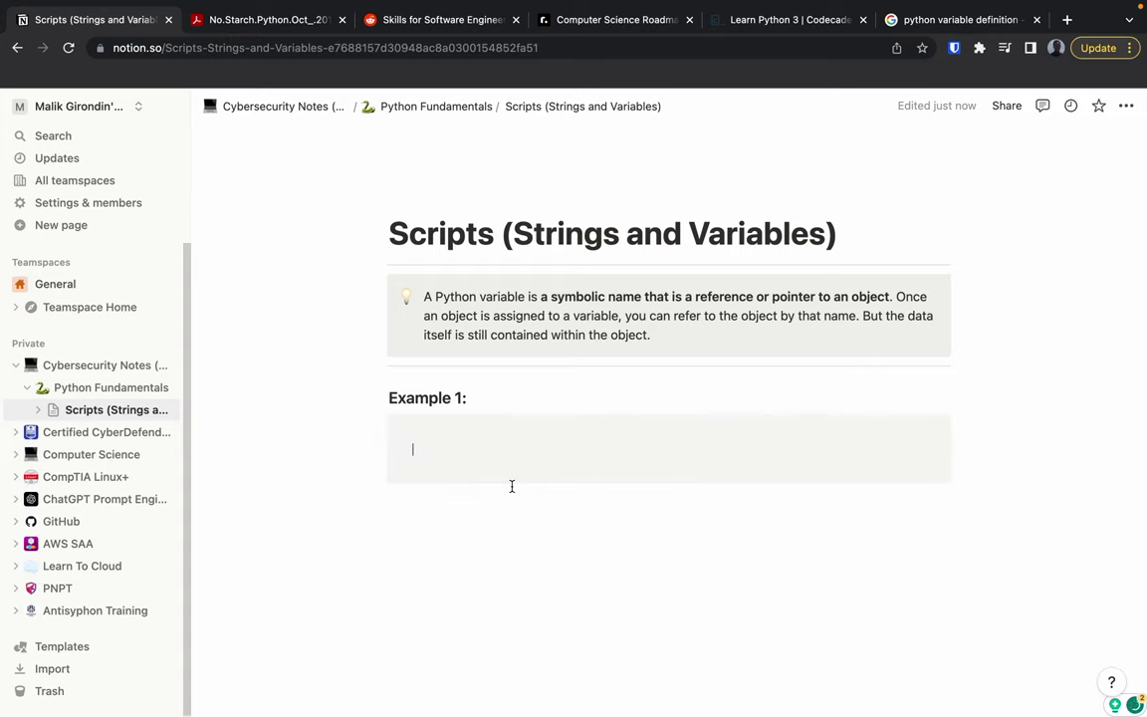
Set the code block's language to Python
{"action": "left_click", "coordinate": [436, 430]}
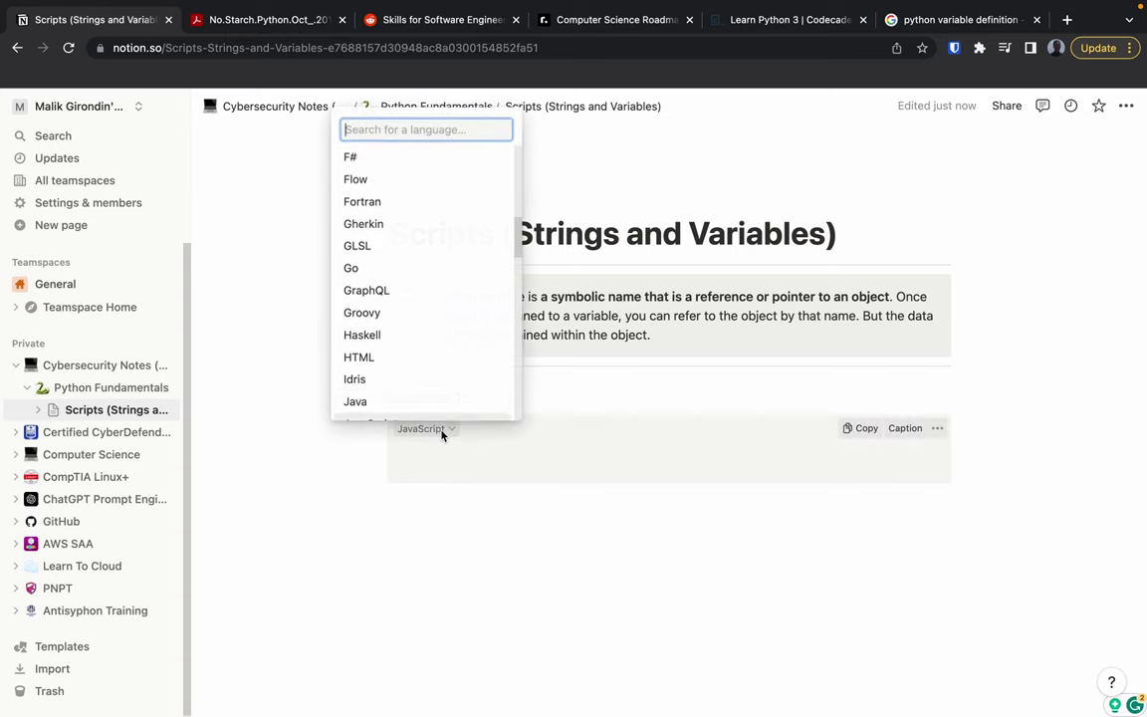
{"action": "scroll", "coordinate": [425, 328], "scroll_direction": "down", "scroll_amount": 5}
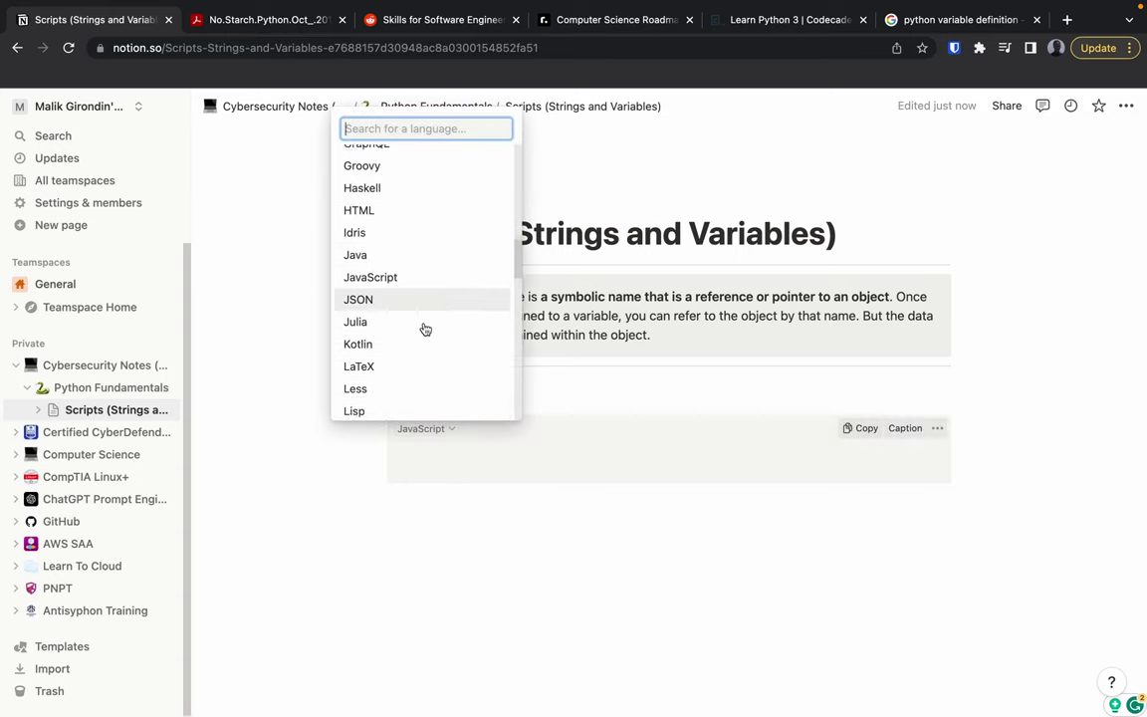
{"action": "scroll", "coordinate": [426, 329], "scroll_direction": "down", "scroll_amount": 5}
{"action": "type", "text": "py"}
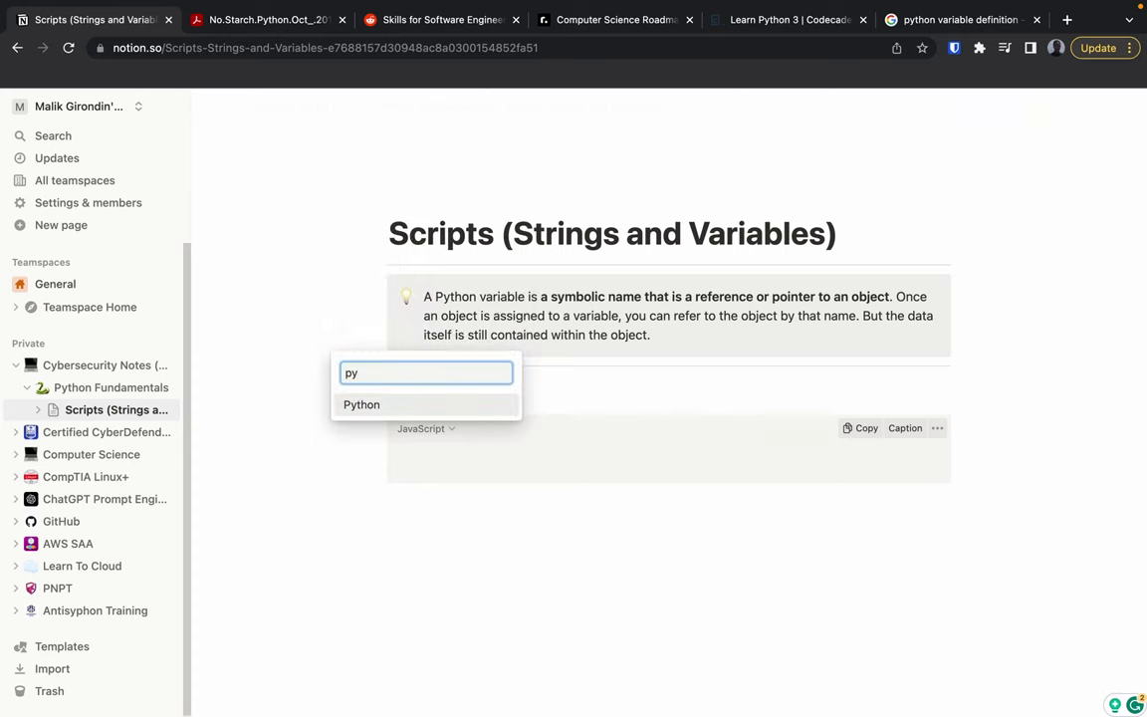
{"action": "left_click", "coordinate": [415, 404]}
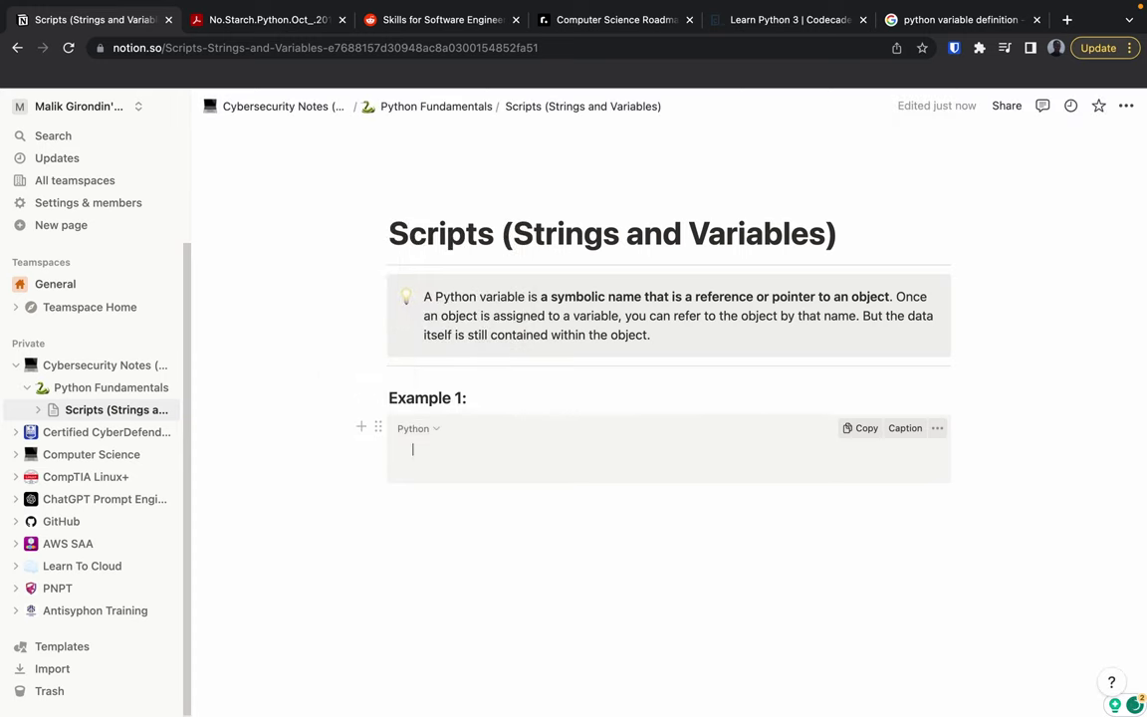
{"action": "type", "text": "print"}
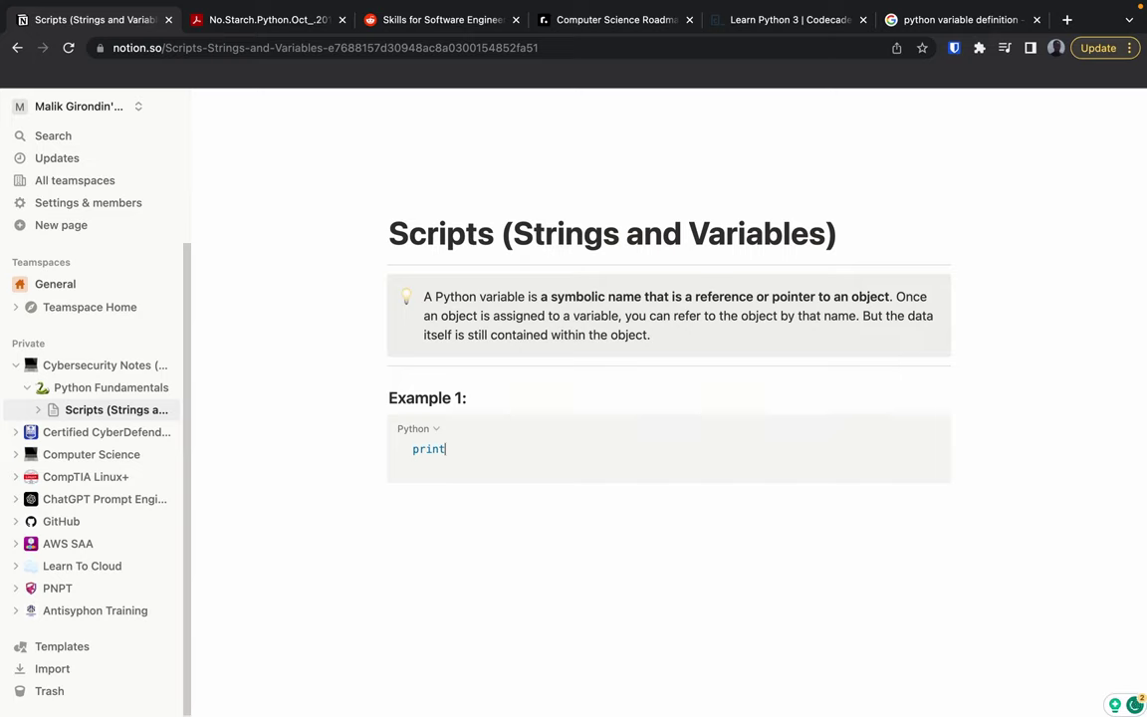
{"action": "key", "text": "BackSpace"}
{"action": "key", "text": "BackSpace"}
{"action": "key", "text": "BackSpace"}
{"action": "key", "text": "BackSpace"}
{"action": "key", "text": "BackSpace"}
{"action": "type", "text": "greeting ="}
{"action": "type", "text": "Hello! Nice to "}
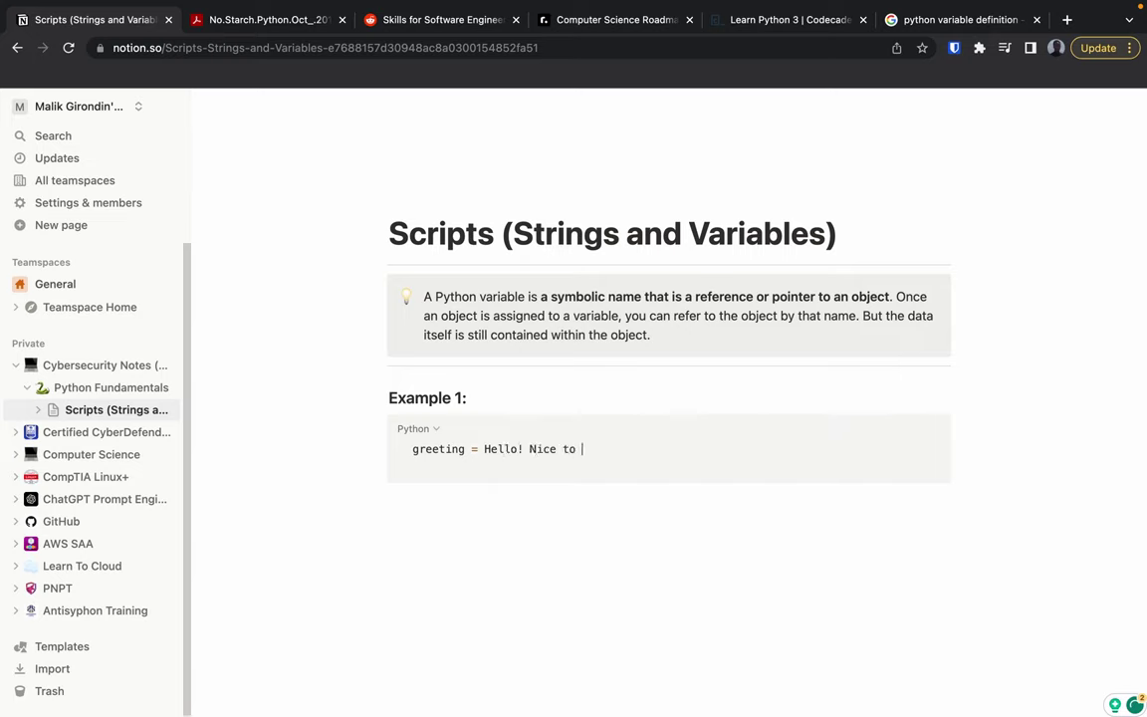
{"action": "type", "text": "meet you!"}
{"action": "key", "text": "BackSpace"}
{"action": "key", "text": "BackSpace"}
{"action": "key", "text": "BackSpace"}
{"action": "key", "text": "BackSpace"}
{"action": "key", "text": "BackSpace"}
{"action": "key", "text": "BackSpace"}
{"action": "key", "text": "BackSpace"}
{"action": "key", "text": "BackSpace"}
{"action": "key", "text": "BackSpace"}
{"action": "key", "text": "BackSpace"}
{"action": "key", "text": "BackSpace"}
{"action": "key", "text": "BackSpace"}
{"action": "key", "text": "BackSpace"}
{"action": "key", "text": "BackSpace"}
{"action": "key", "text": "BackSpace"}
{"action": "key", "text": "BackSpace"}
{"action": "key", "text": "BackSpace"}
{"action": "key", "text": "BackSpace"}
{"action": "key", "text": "BackSpace"}
{"action": "key", "text": "BackSpace"}
{"action": "key", "text": "BackSpace"}
{"action": "key", "text": "BackSpace"}
{"action": "key", "text": "BackSpace"}
{"action": "key", "text": "BackSpace"}
{"action": "key", "text": "BackSpace"}
{"action": "key", "text": "BackSpace"}
{"action": "key", "text": "BackSpace"}
{"action": "key", "text": "BackSpace"}
{"action": "key", "text": "BackSpace"}
{"action": "key", "text": "BackSpace"}
{"action": "key", "text": "BackSpace"}
{"action": "key", "text": "BackSpace"}
{"action": "key", "text": "BackSpace"}
Switch to Visual Studio Code and create an empty file greeting.py in the python_work directory from the terminal with touch
{"action": "key", "text": "ctrl+Right"}
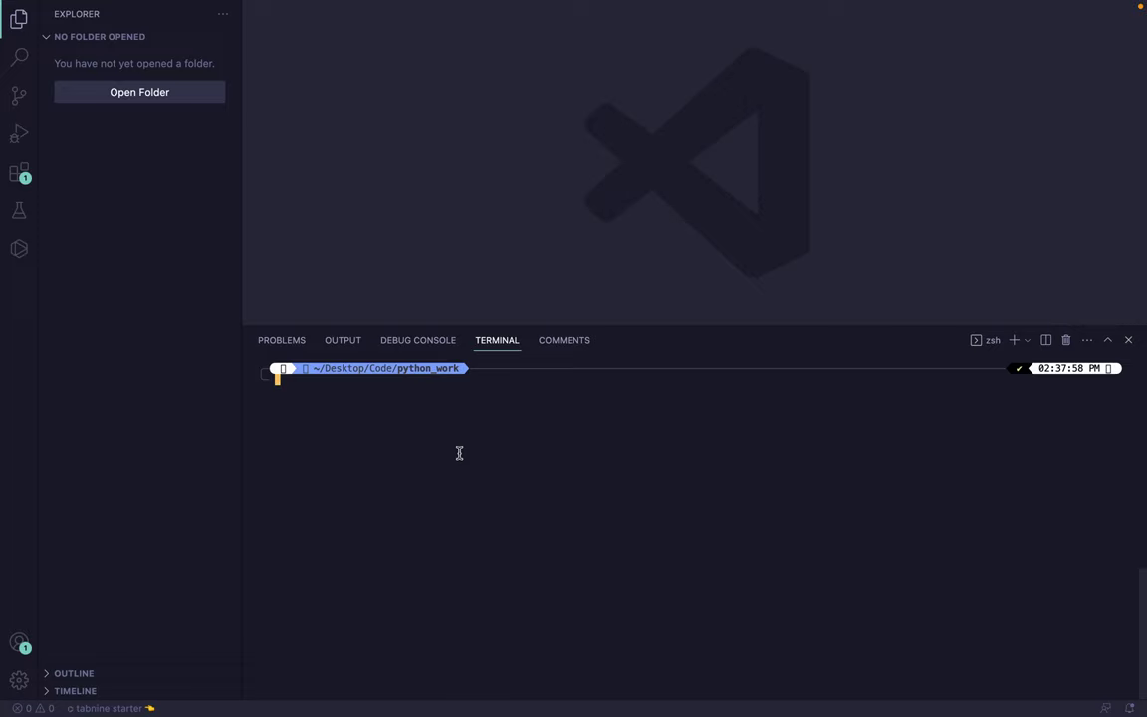
{"action": "type", "text": "touch"}
{"action": "type", "text": "greeting.py"}
{"action": "key", "text": "Return"}
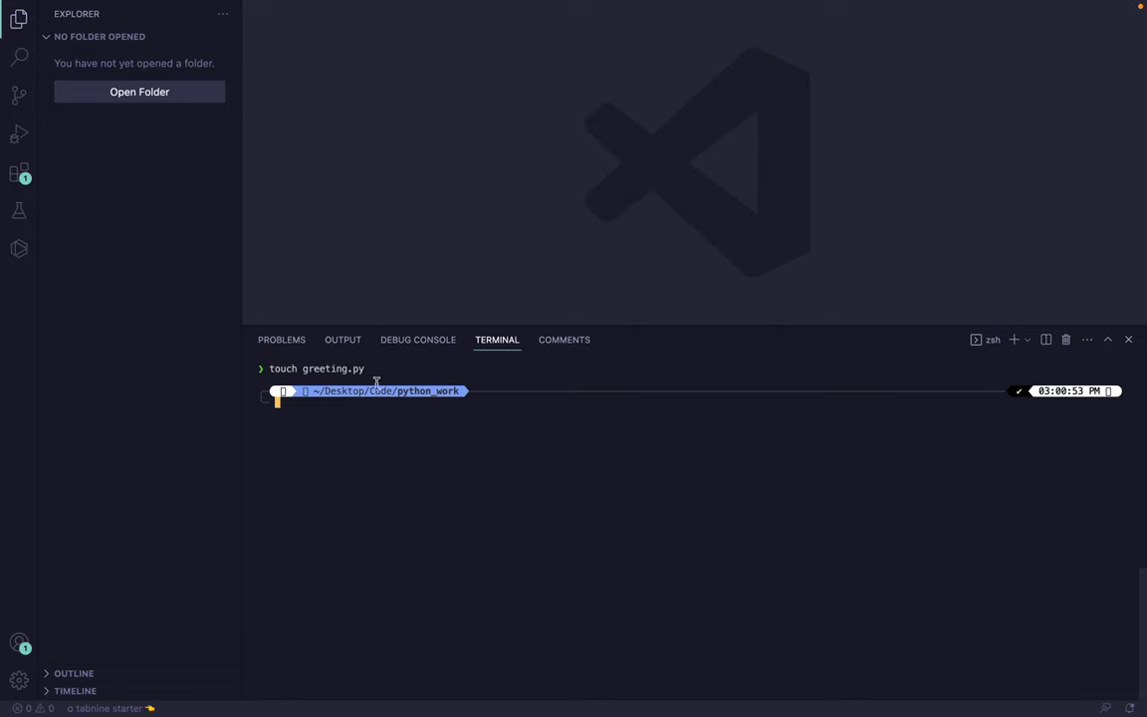
Discard the blank untitled file and open greeting.py from the python_work folder in the editor
{"action": "double_click", "coordinate": [483, 183]}
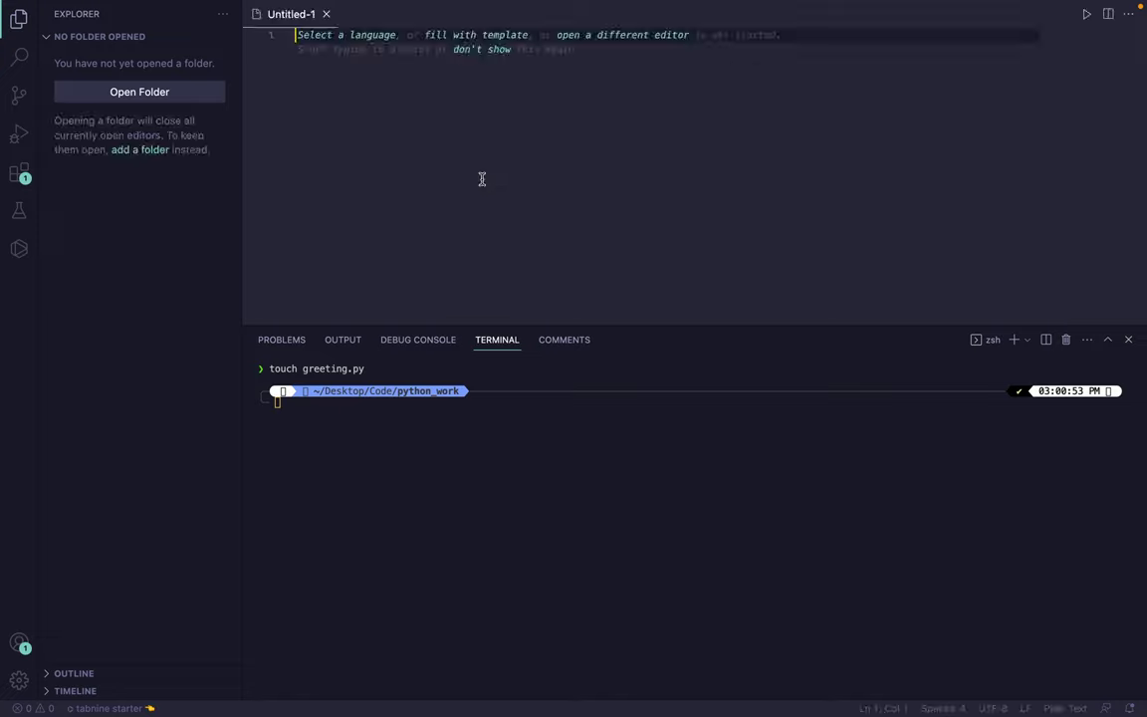
{"action": "left_click", "coordinate": [326, 14]}
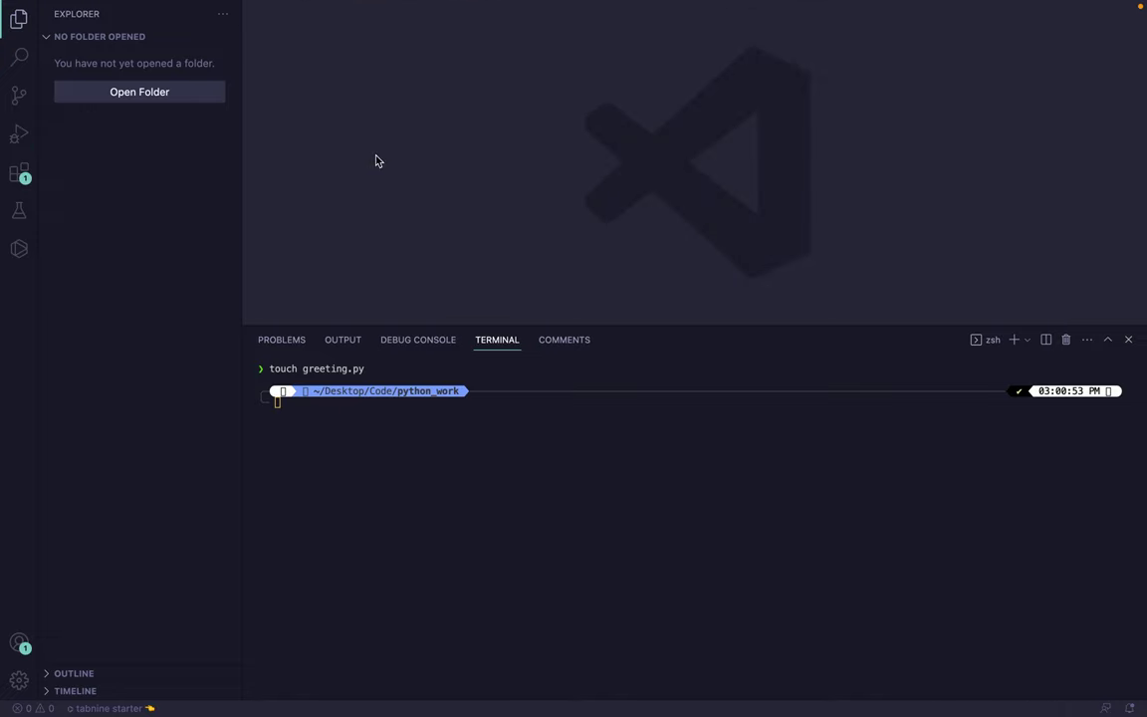
{"action": "key", "text": "super+o"}
{"action": "left_click", "coordinate": [426, 290]}
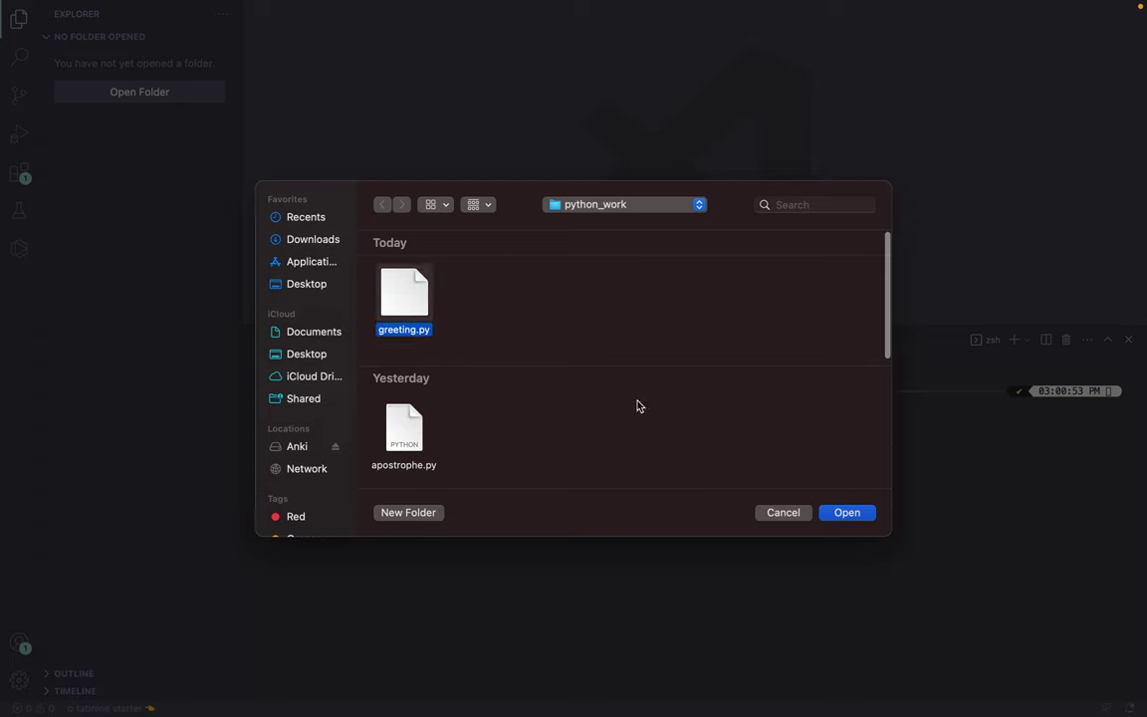
{"action": "left_click", "coordinate": [849, 513]}
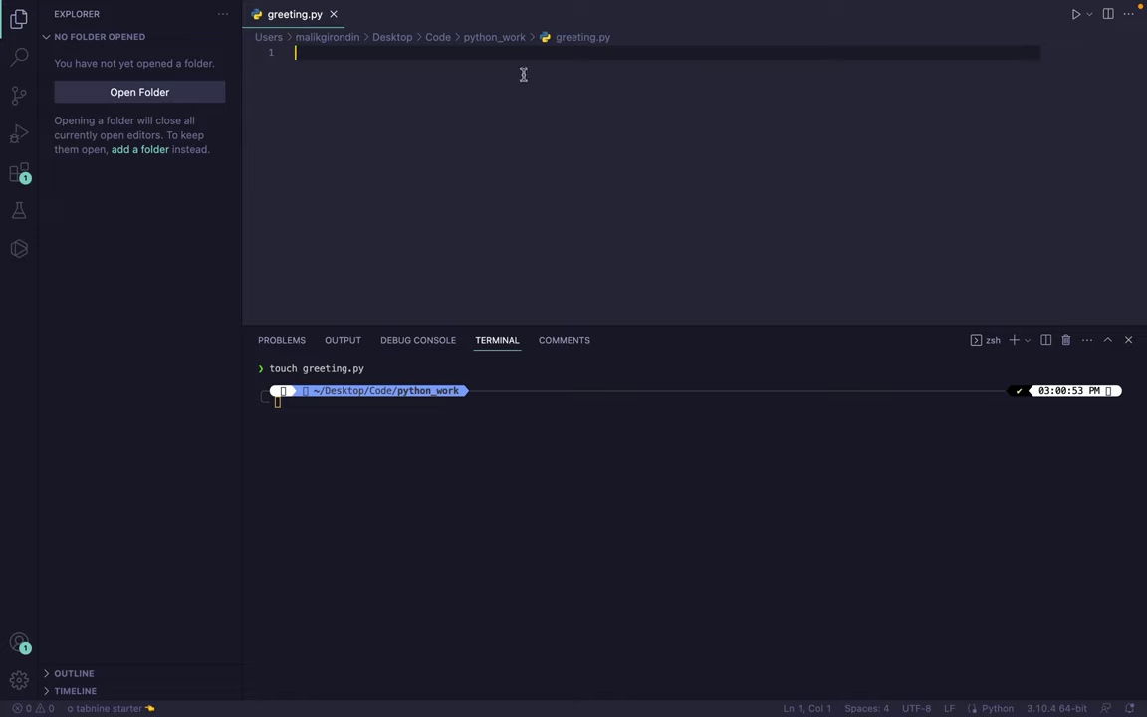
{"action": "type", "text": "int"}
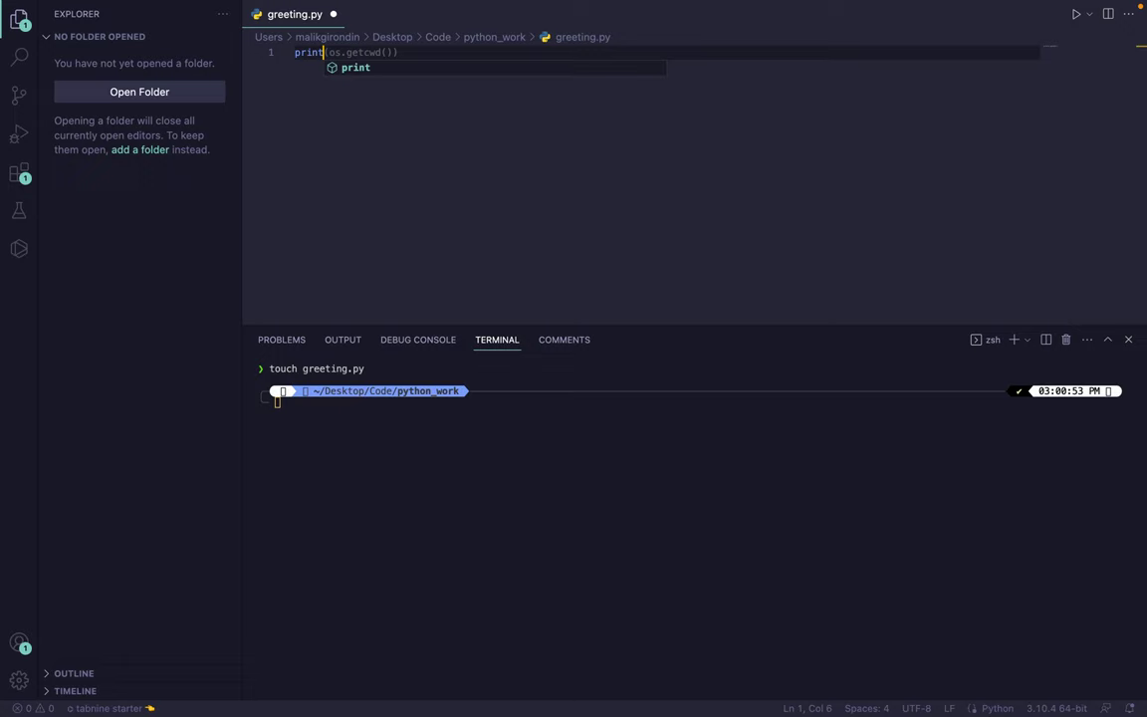
{"action": "key", "text": "BackSpace"}
{"action": "key", "text": "BackSpace"}
{"action": "key", "text": "BackSpace"}
{"action": "key", "text": "BackSpace"}
{"action": "key", "text": "BackSpace"}
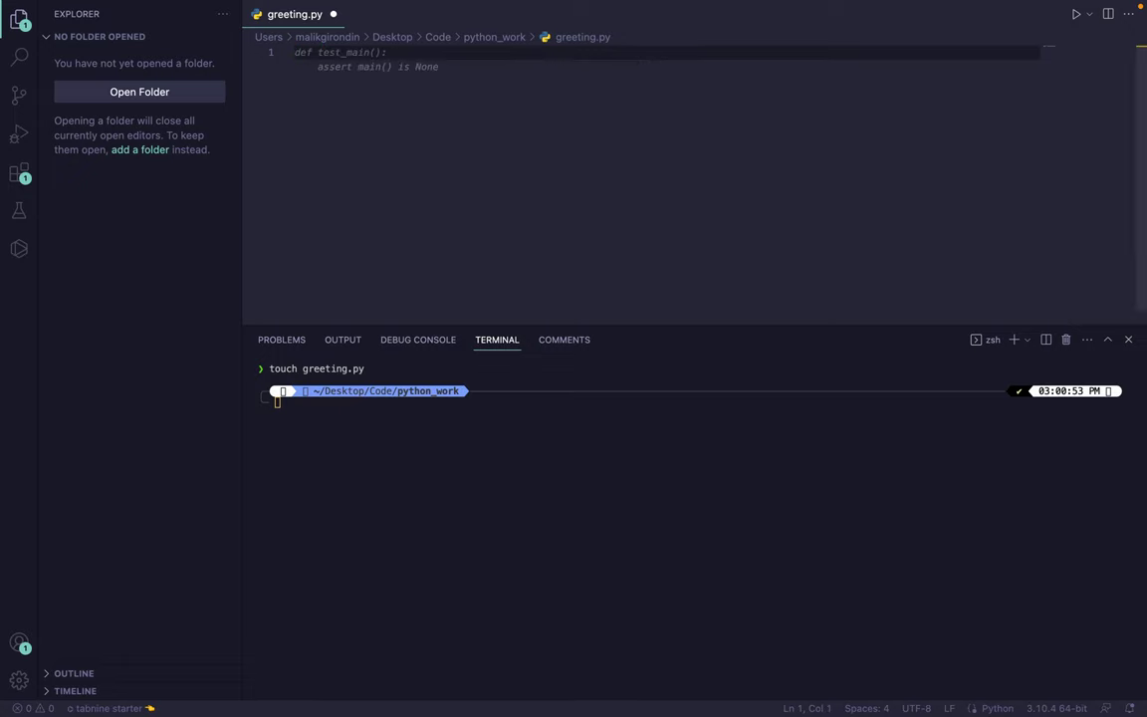
Begin the first line of greeting.py by assigning the text Hello! to a variable named greeting
{"action": "type", "text": "gr"}
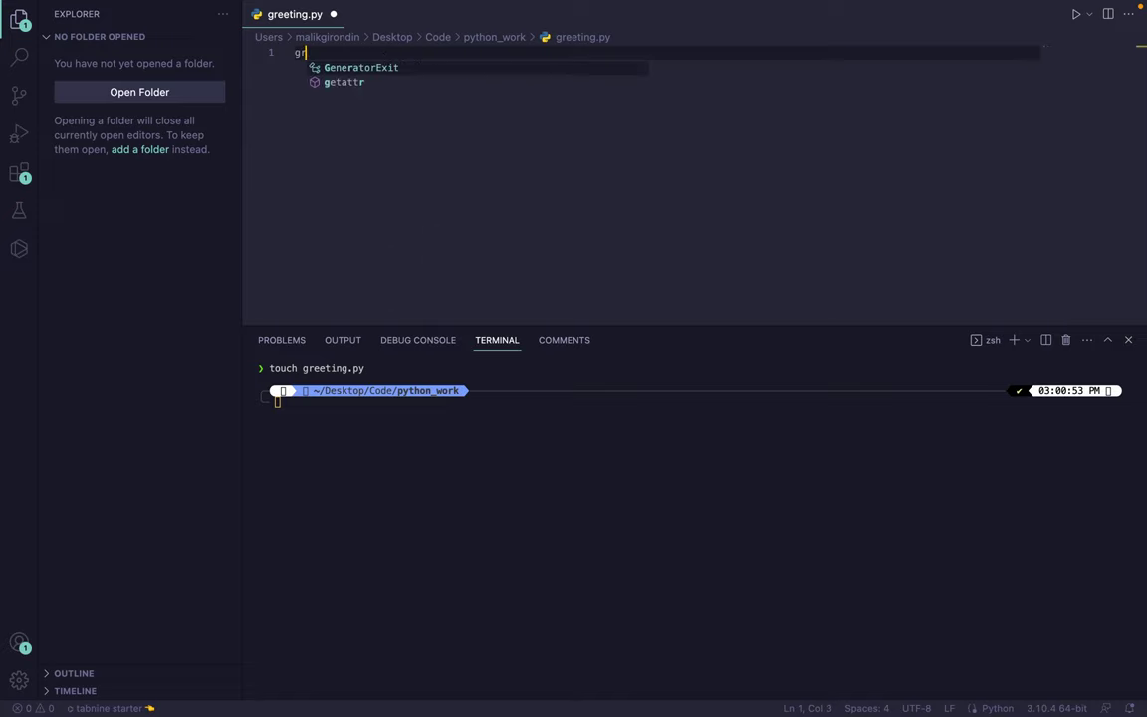
{"action": "type", "text": "eeting "}
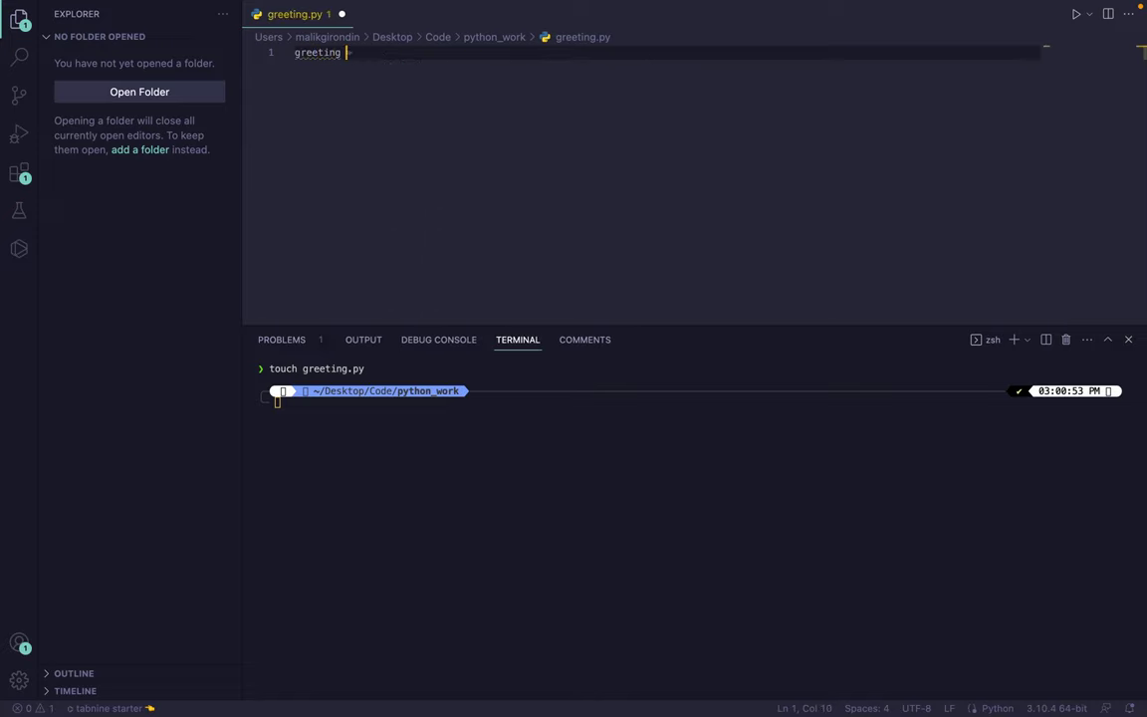
{"action": "type", "text": "= He"}
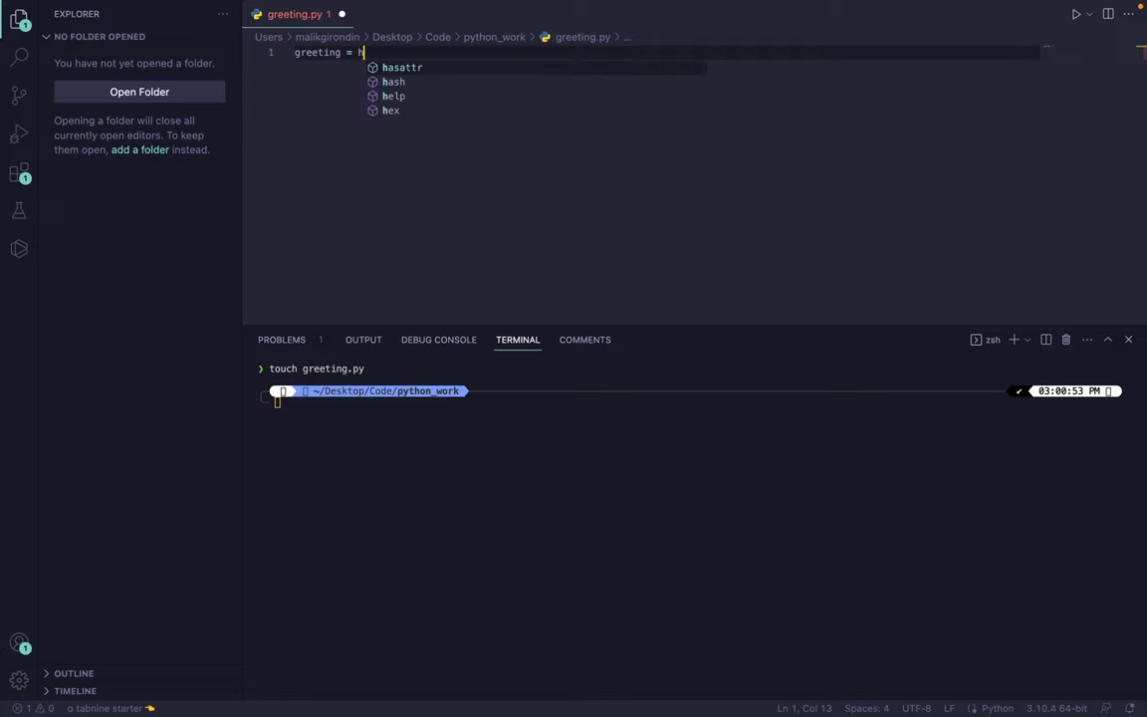
{"action": "key", "text": "BackSpace"}
{"action": "key", "text": "BackSpace"}
{"action": "type", "text": "Hello"}
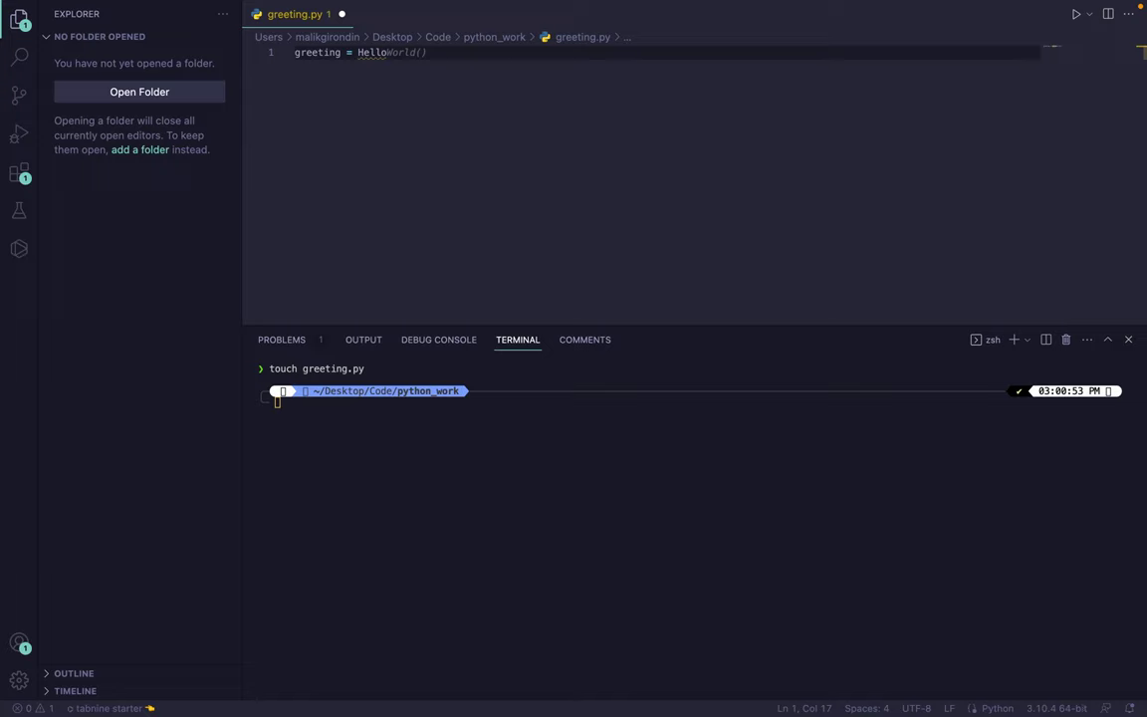
{"action": "type", "text": "! M"}
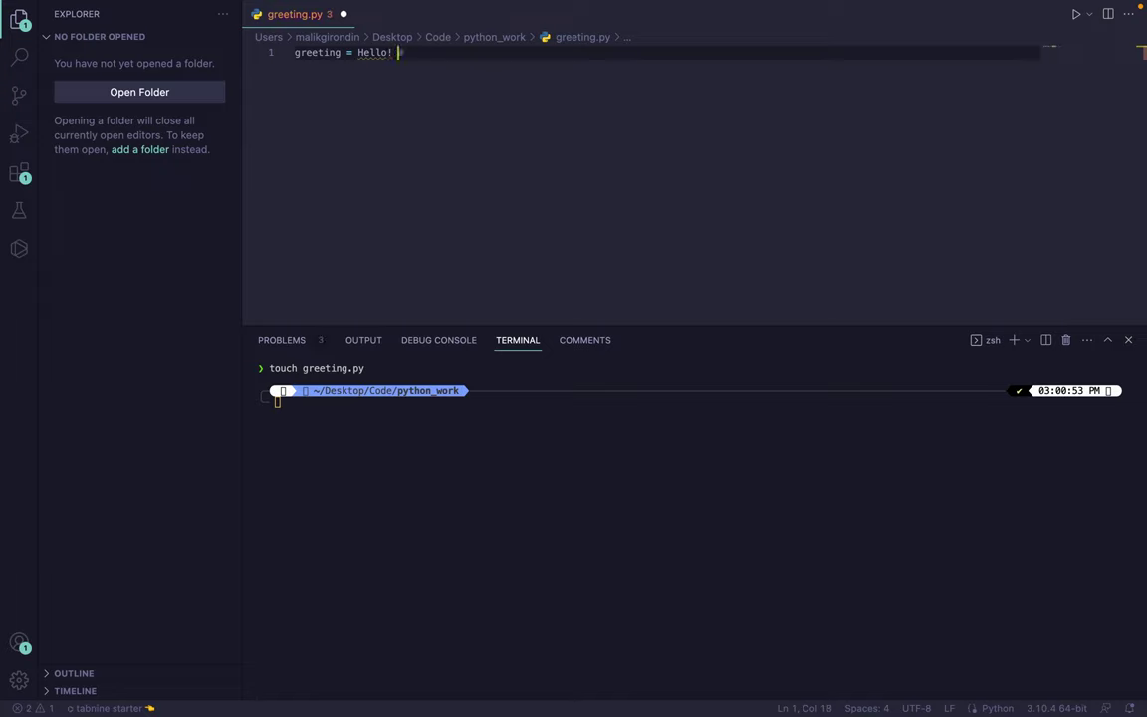
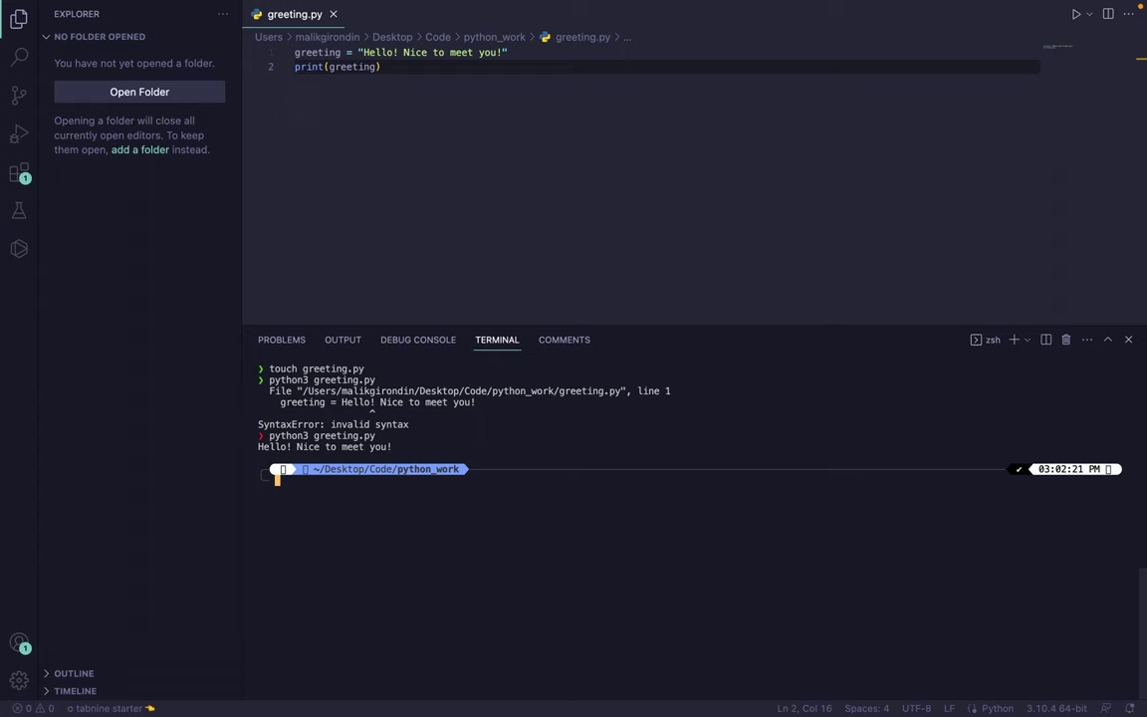
Run greeting.py again with python3 in the terminal and copy both lines of its code
{"action": "key", "text": "Up"}
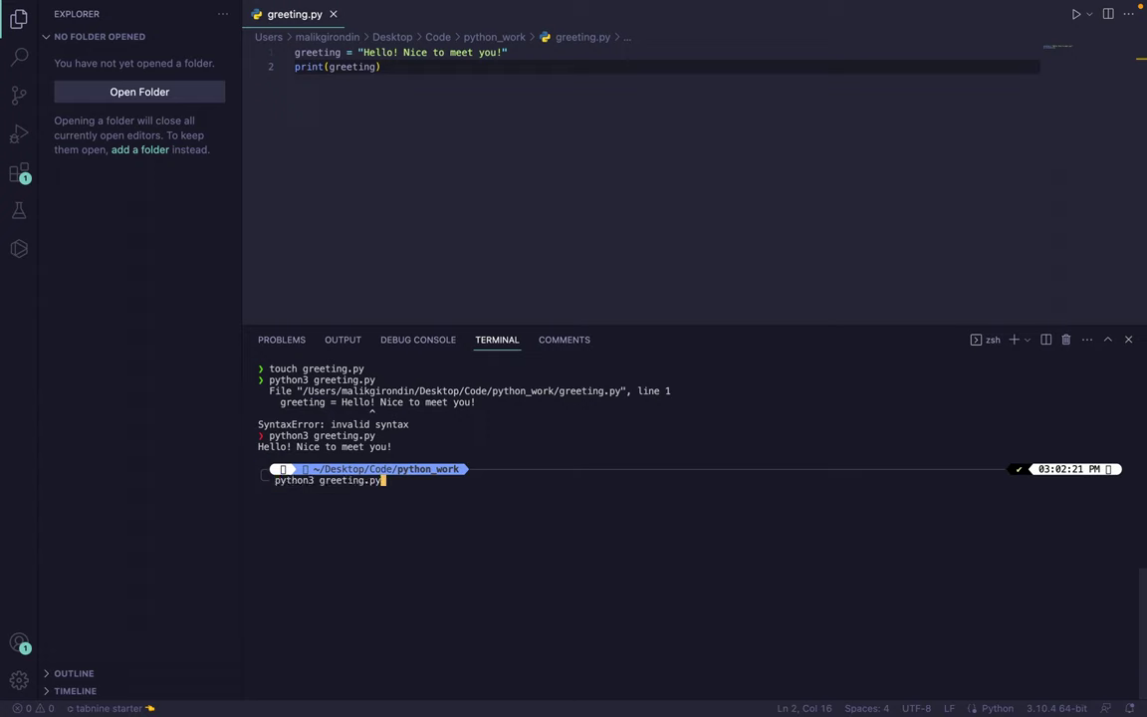
{"action": "key", "text": "Return"}
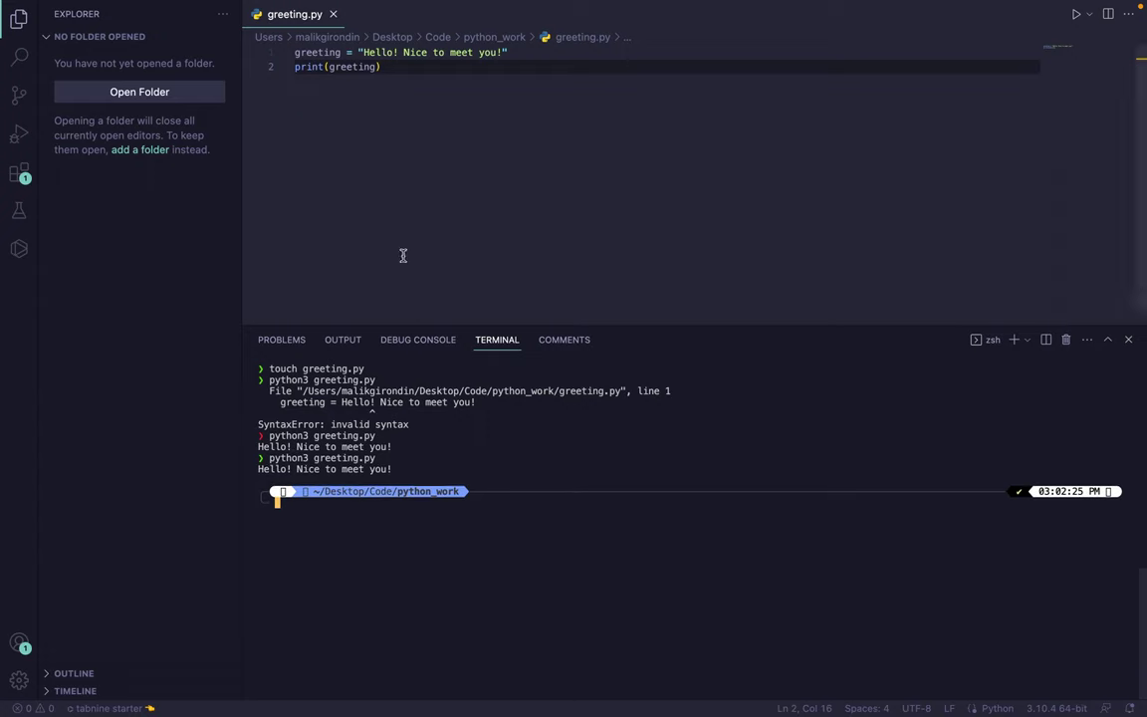
{"action": "left_click", "coordinate": [406, 68]}
{"action": "left_click_drag", "start_coordinate": [406, 68], "coordinate": [295, 60]}
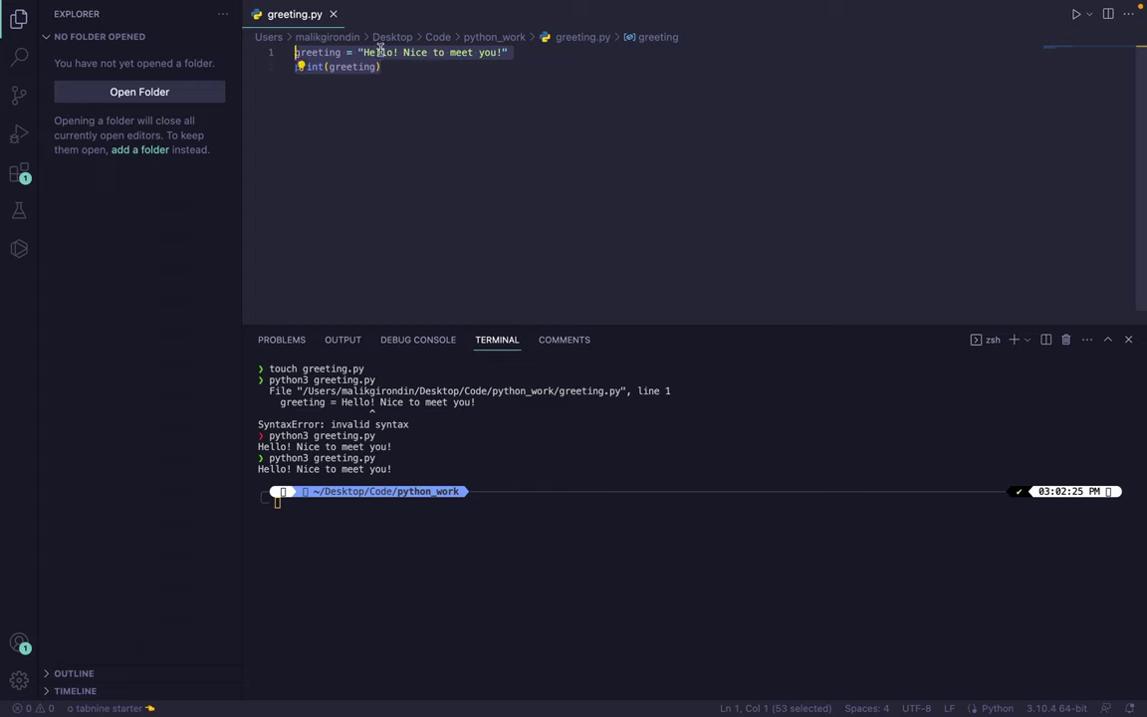
{"action": "mouse_move", "coordinate": [312, 71]}
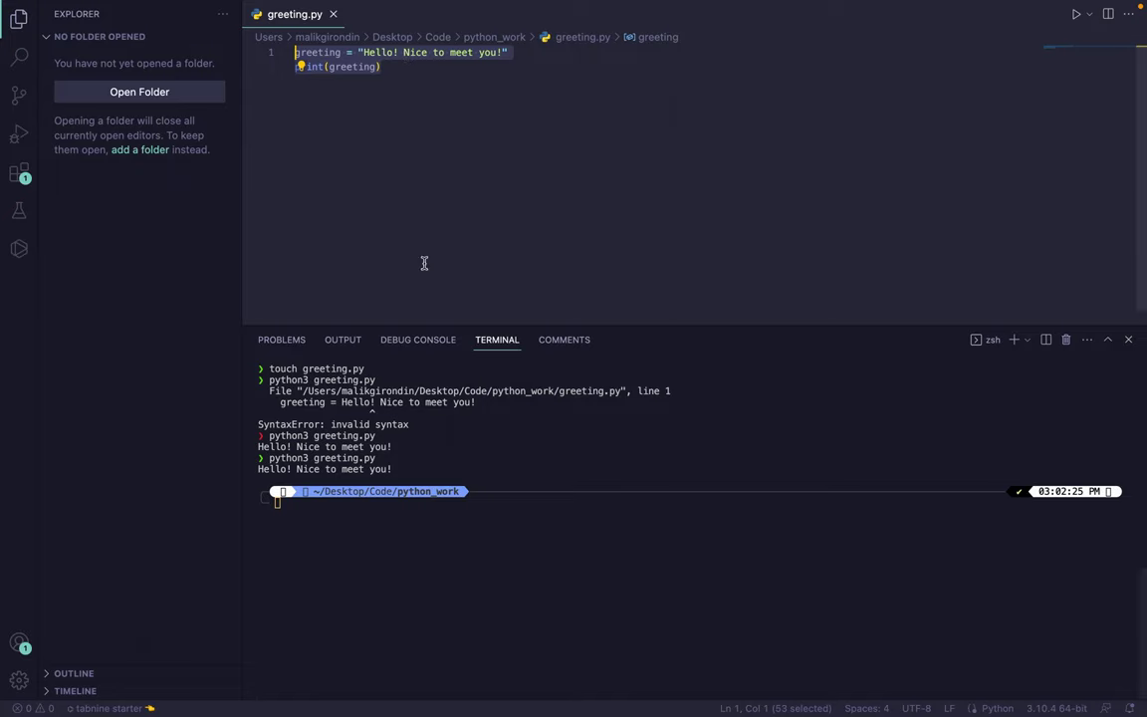
Switch to the Notion page in the browser and paste the copied script into the Python code block under "Example 1:"
{"action": "key", "text": "ctrl+Left"}
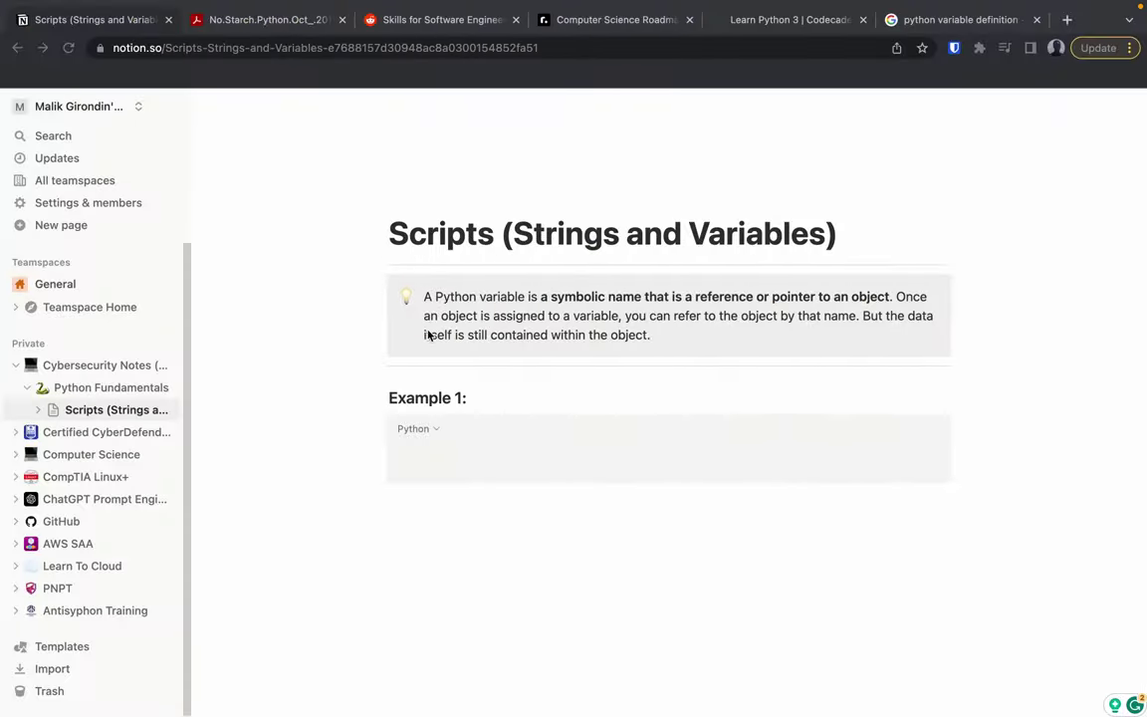
{"action": "left_click", "coordinate": [455, 447]}
{"action": "key", "text": "ctrl+v"}
{"action": "key", "text": "ctrl+v"}
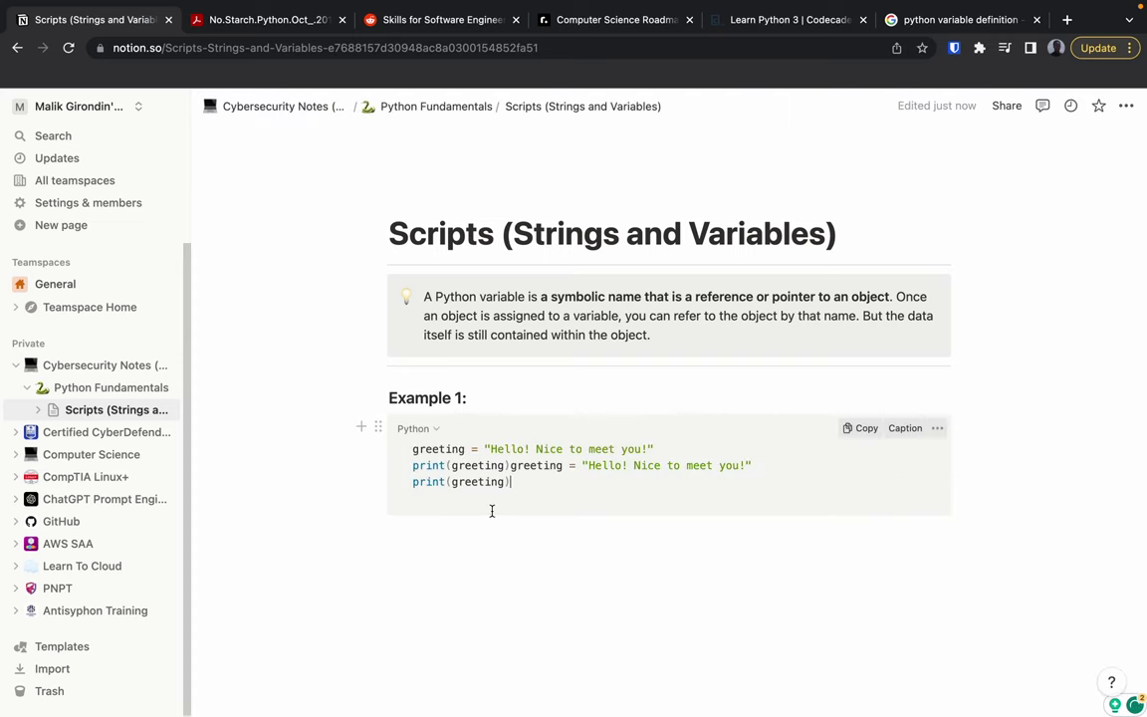
Delete the run-together middle line from the code block, leaving the greeting assignment and print(greeting)
{"action": "left_click", "coordinate": [508, 465]}
{"action": "type", "text": ")"}
{"action": "key", "text": "ctrl+Right"}
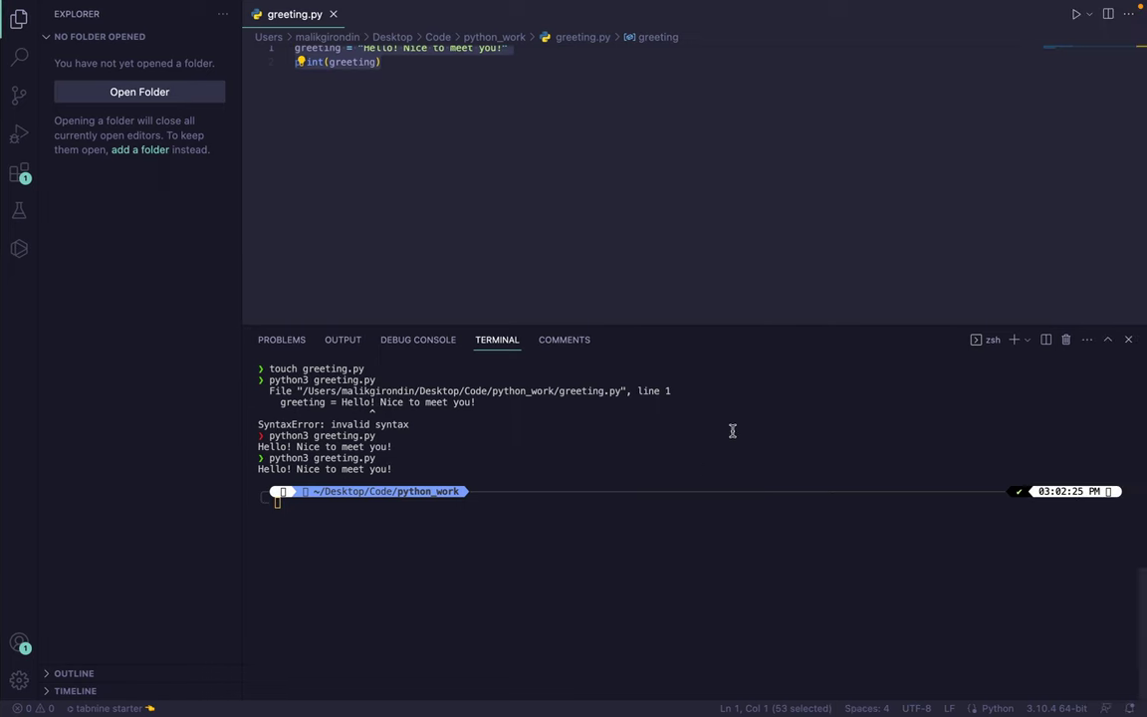
{"action": "key", "text": "ctrl+Left"}
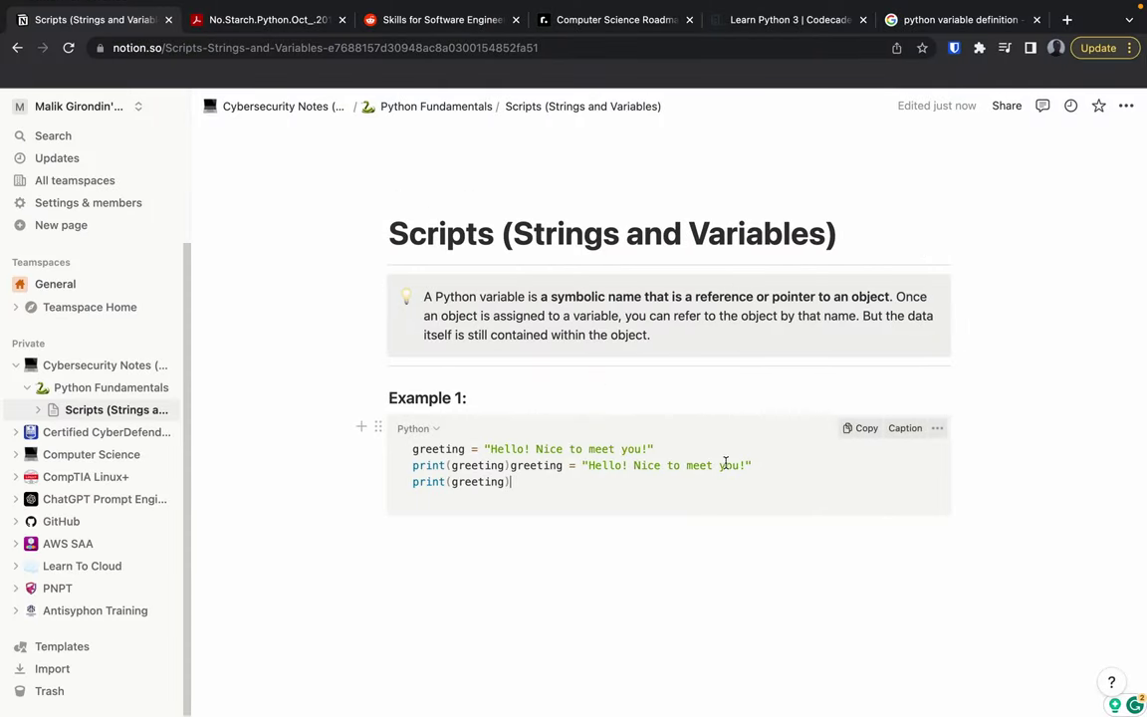
{"action": "left_click_drag", "start_coordinate": [761, 467], "coordinate": [409, 468]}
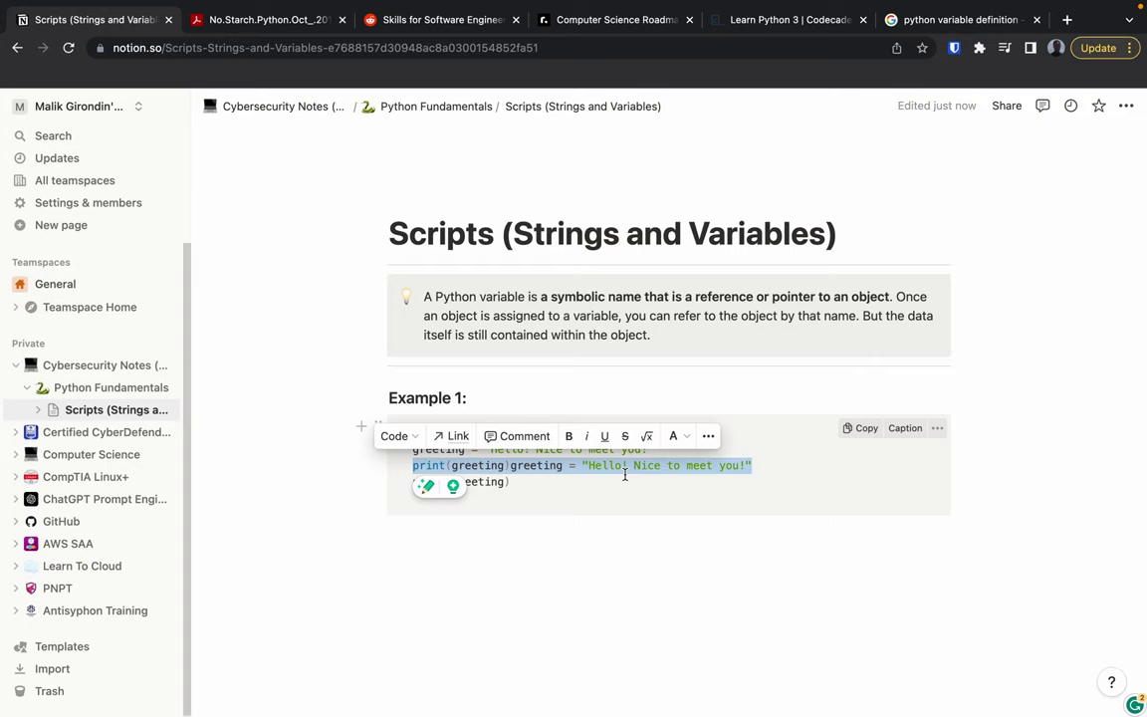
{"action": "key", "text": "BackSpace"}
{"action": "key", "text": "BackSpace"}
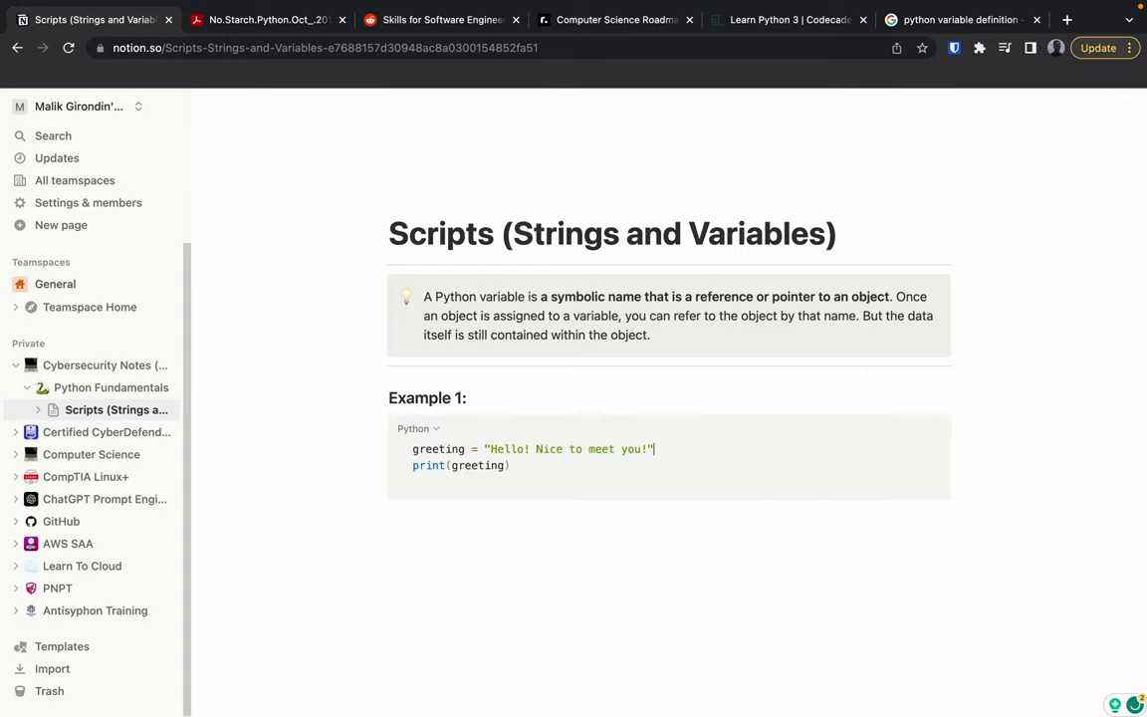
Add a divider below the code block and insert a file block underneath it
{"action": "left_click", "coordinate": [555, 531]}
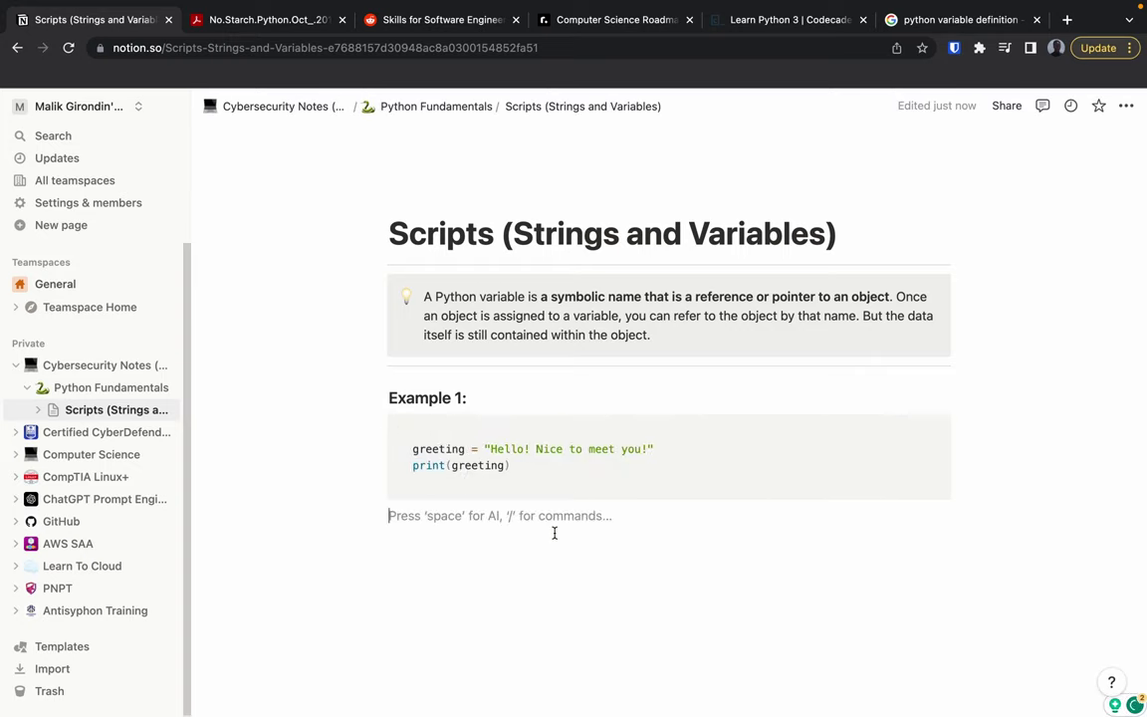
{"action": "type", "text": "---"}
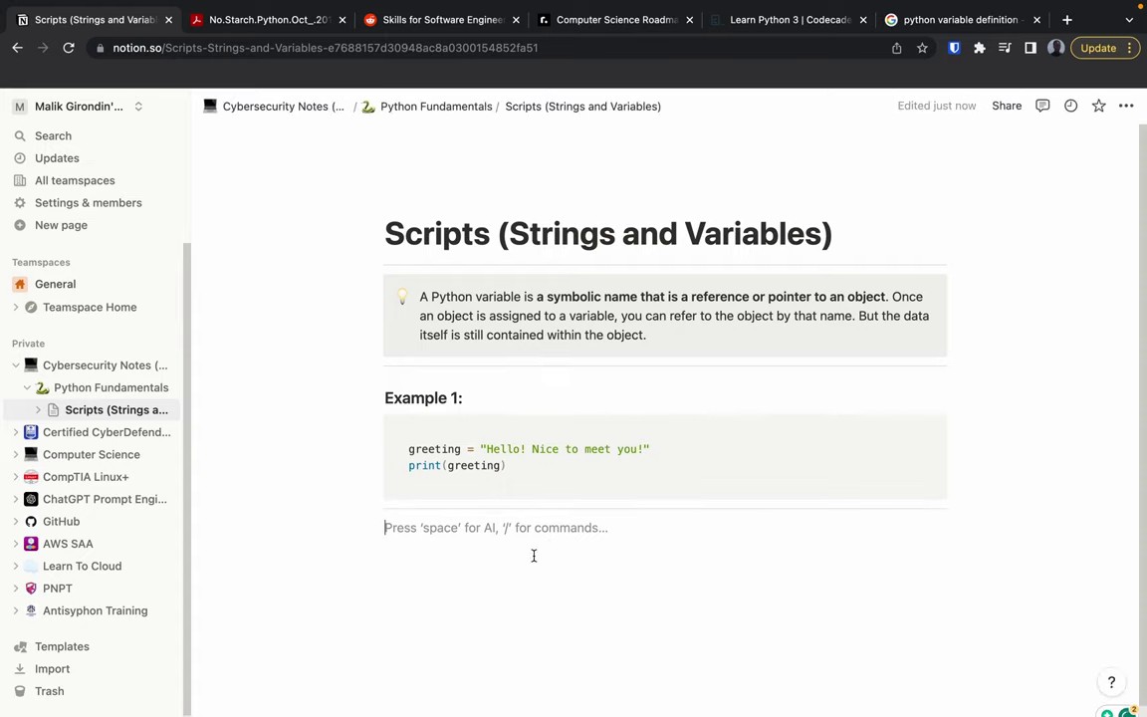
{"action": "type", "text": "/"}
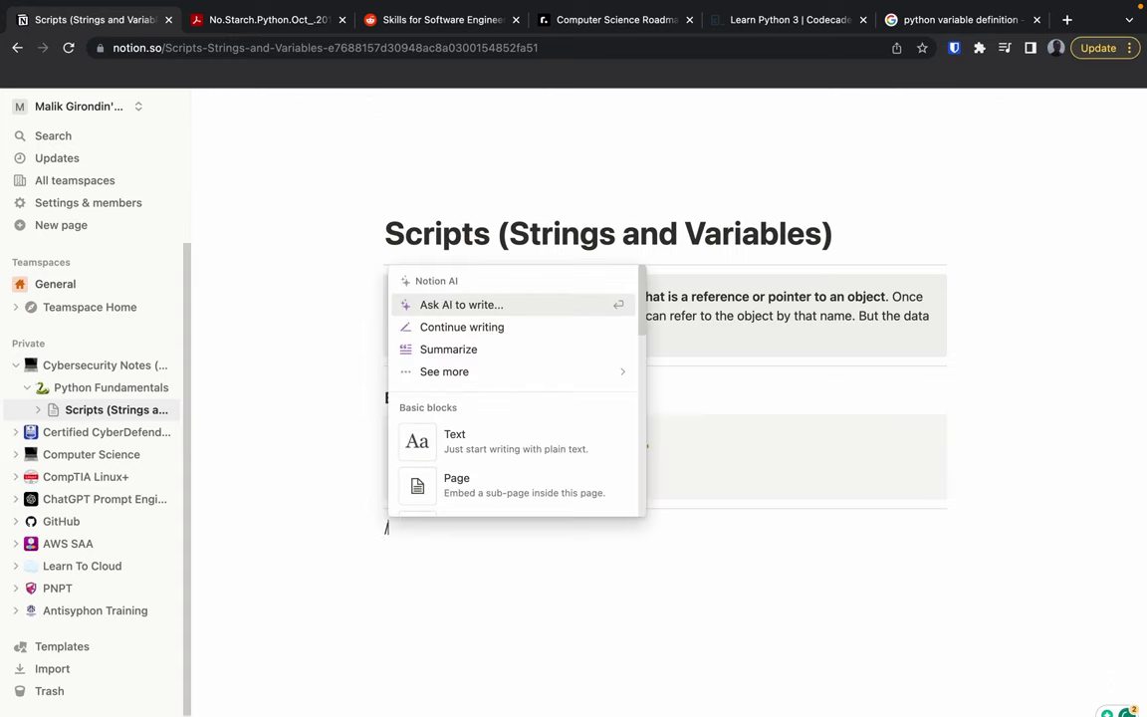
{"action": "type", "text": "s"}
{"action": "key", "text": "BackSpace"}
{"action": "type", "text": "file"}
{"action": "left_click", "coordinate": [587, 482]}
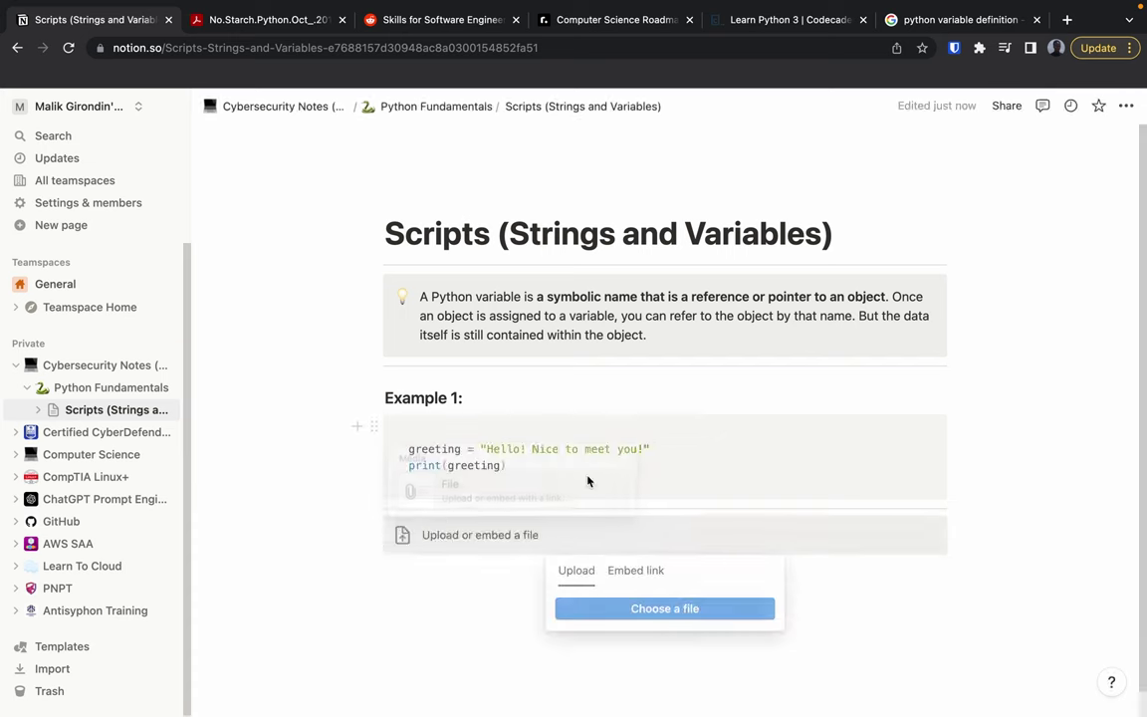
Upload greeting.py from the python_work folder inside Code on the Desktop into the file block
{"action": "left_click", "coordinate": [644, 609]}
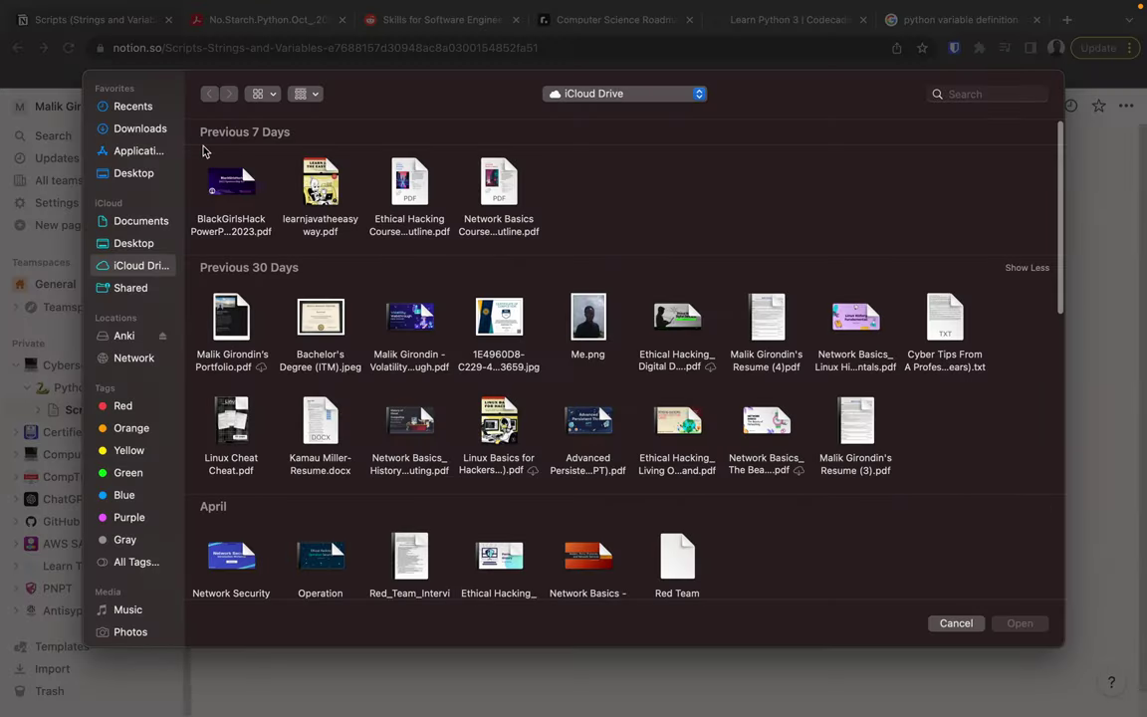
{"action": "left_click", "coordinate": [131, 245]}
{"action": "double_click", "coordinate": [227, 184]}
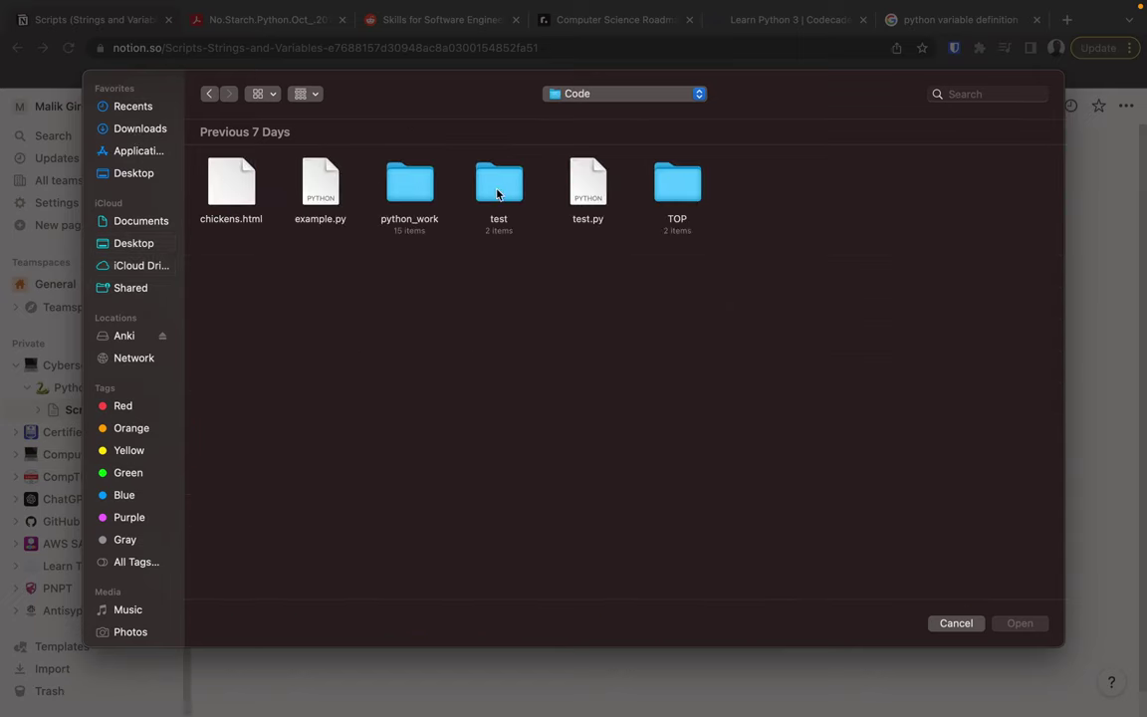
{"action": "left_click", "coordinate": [416, 192]}
{"action": "double_click", "coordinate": [416, 192]}
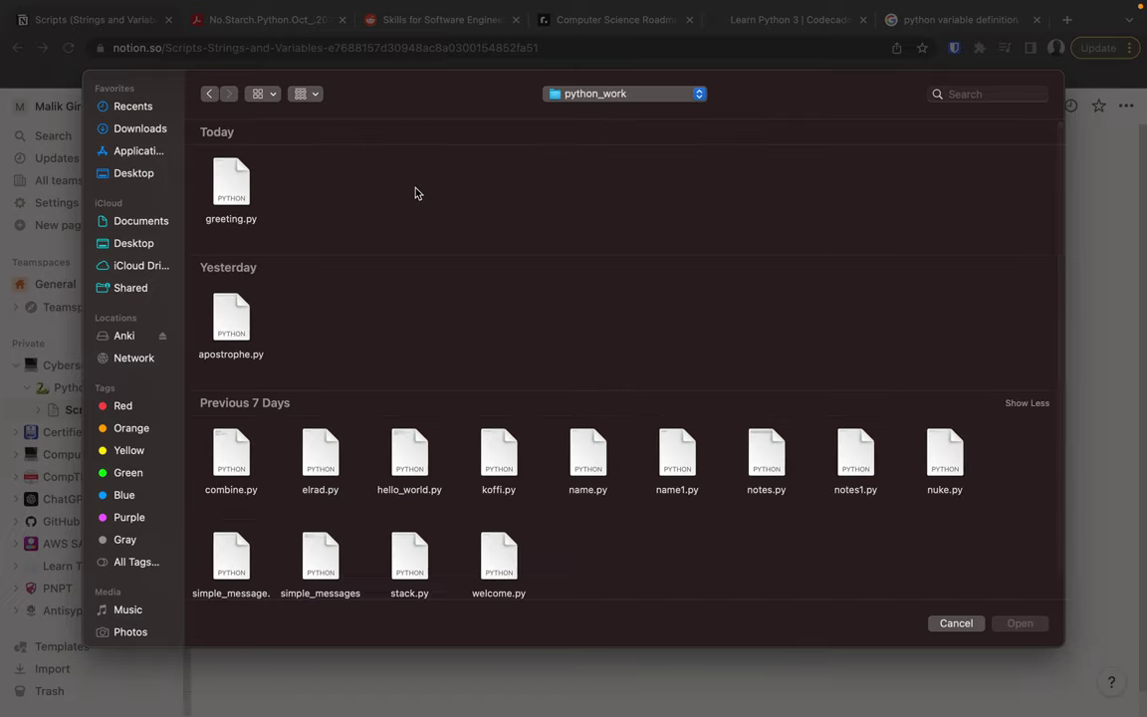
{"action": "left_click", "coordinate": [231, 181]}
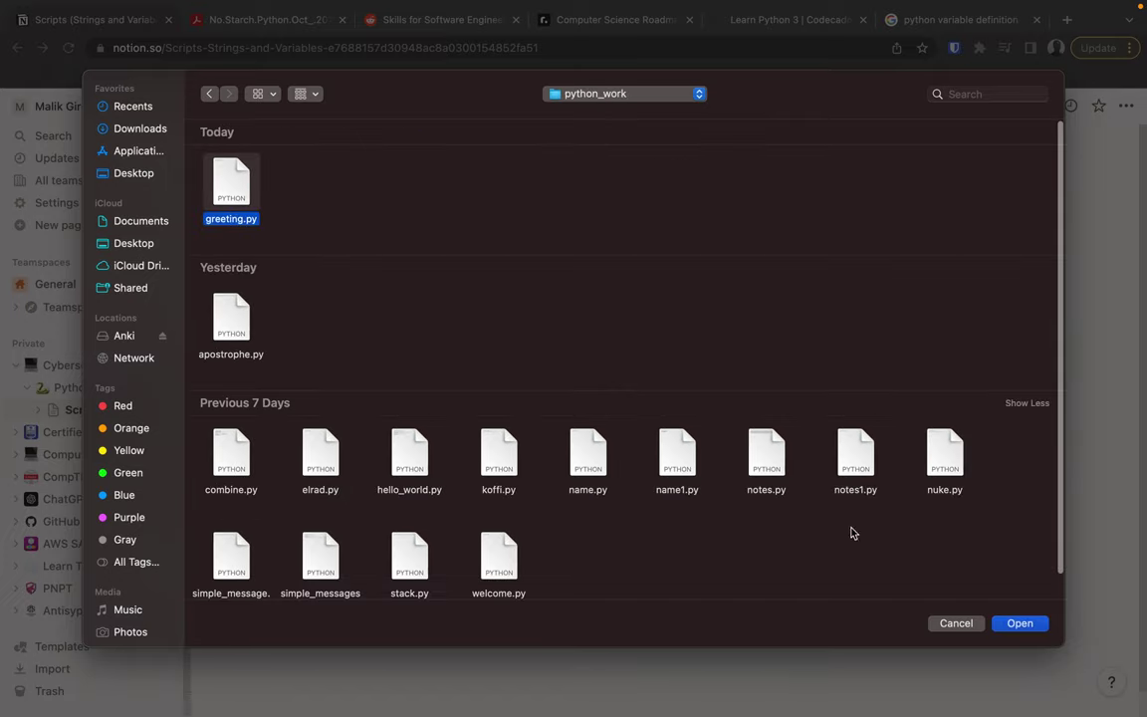
{"action": "left_click", "coordinate": [1019, 623]}
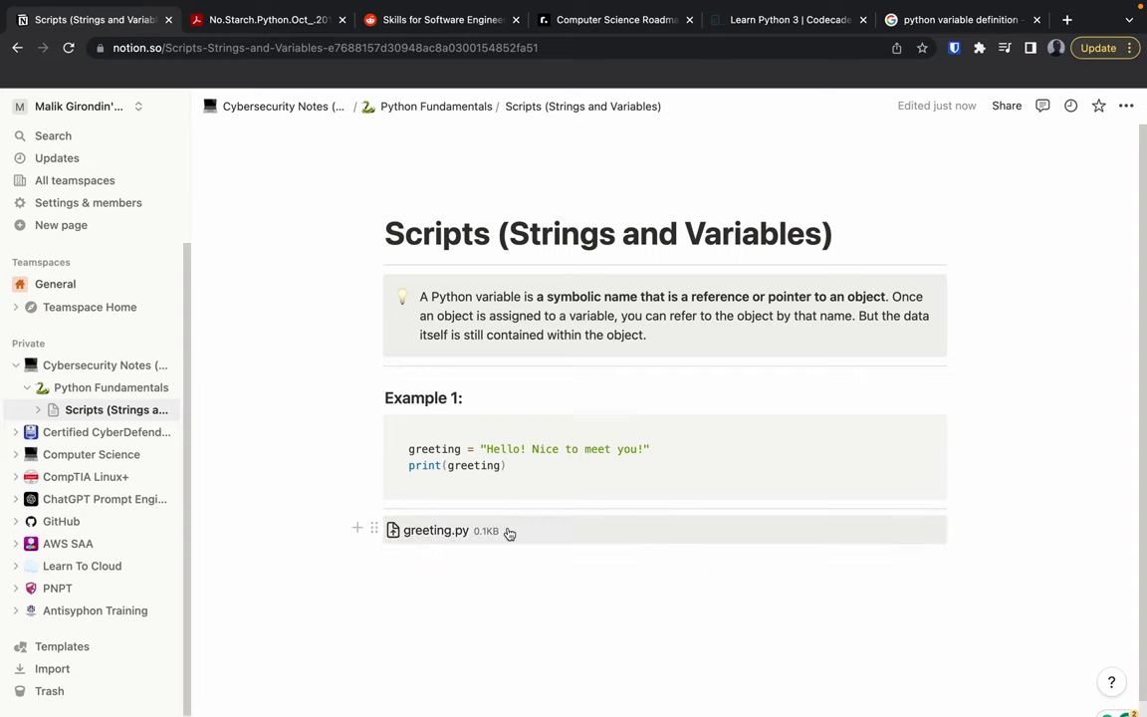
Add a divider below the attached greeting.py file
{"action": "left_click", "coordinate": [500, 558]}
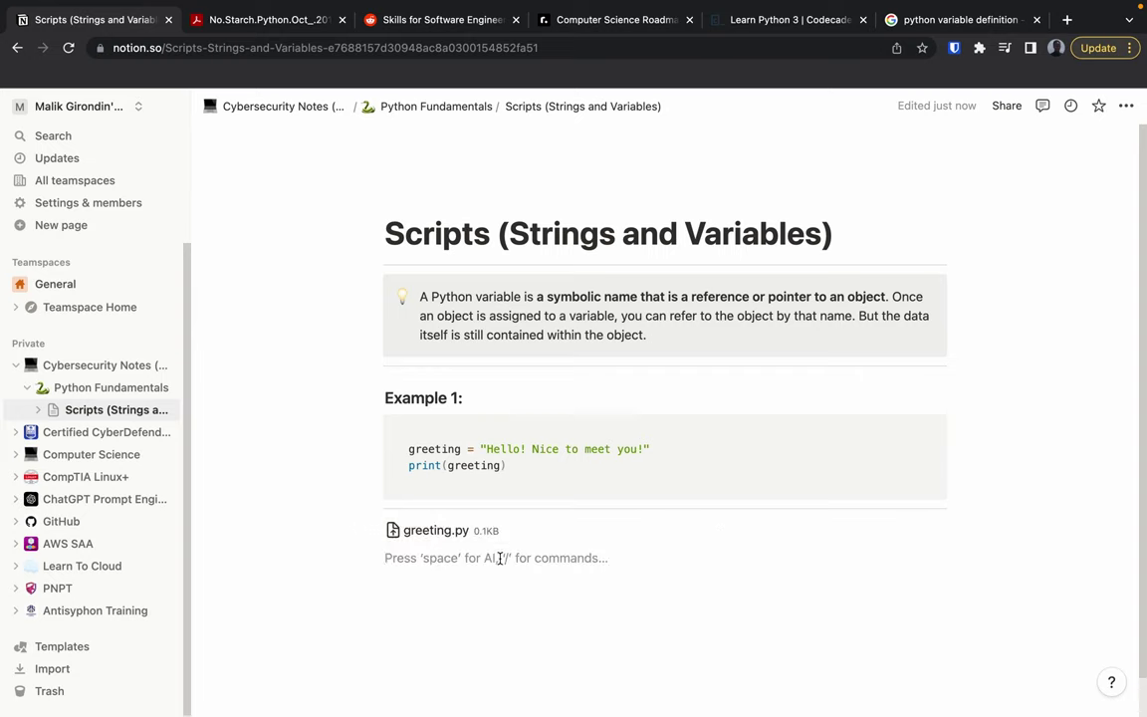
{"action": "type", "text": "---"}
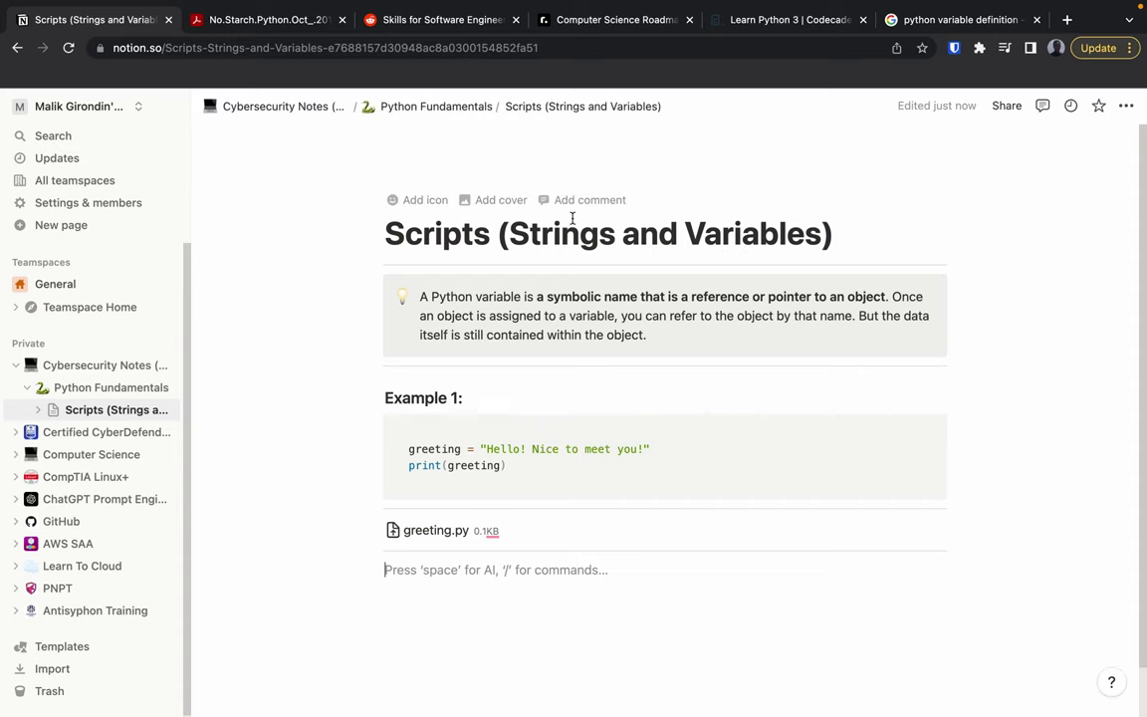
{"action": "scroll", "coordinate": [570, 219], "scroll_direction": "down", "scroll_amount": 2}
{"action": "scroll", "coordinate": [573, 219], "scroll_direction": "down", "scroll_amount": 2}
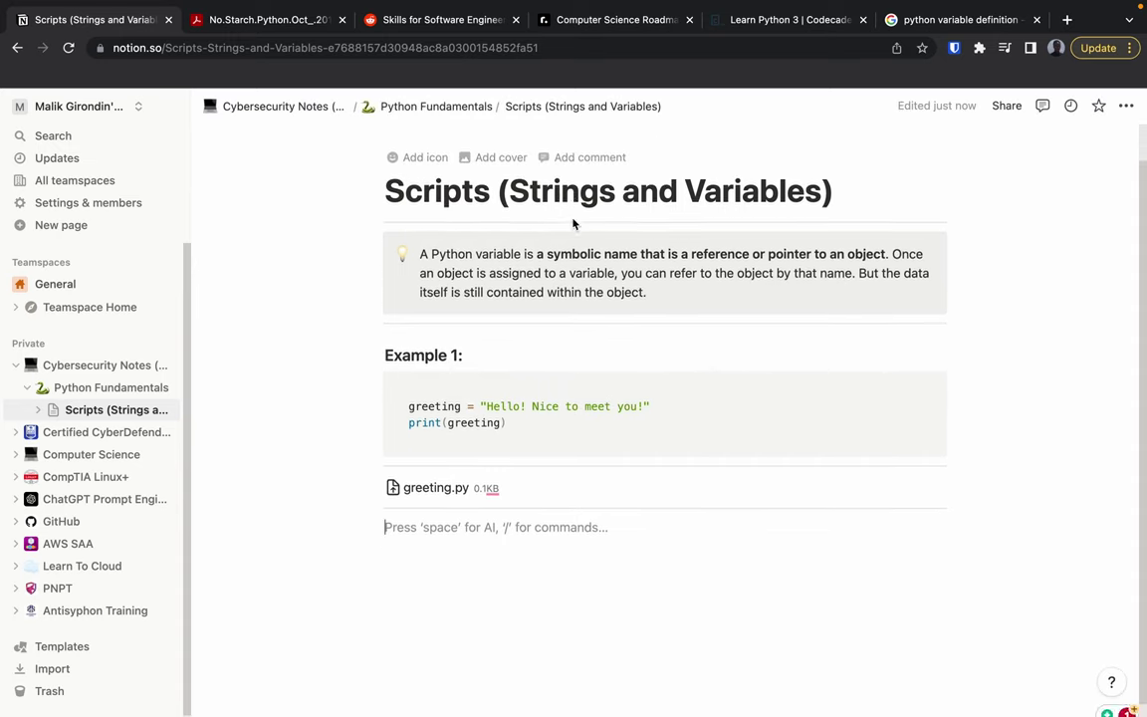
Collapse the Cybersecurity Notes (Python) page tree and walk through its pages, from the main page via Python Fundamentals to Scripts (Strings and Variables)
{"action": "left_click", "coordinate": [39, 410]}
{"action": "left_click", "coordinate": [27, 389]}
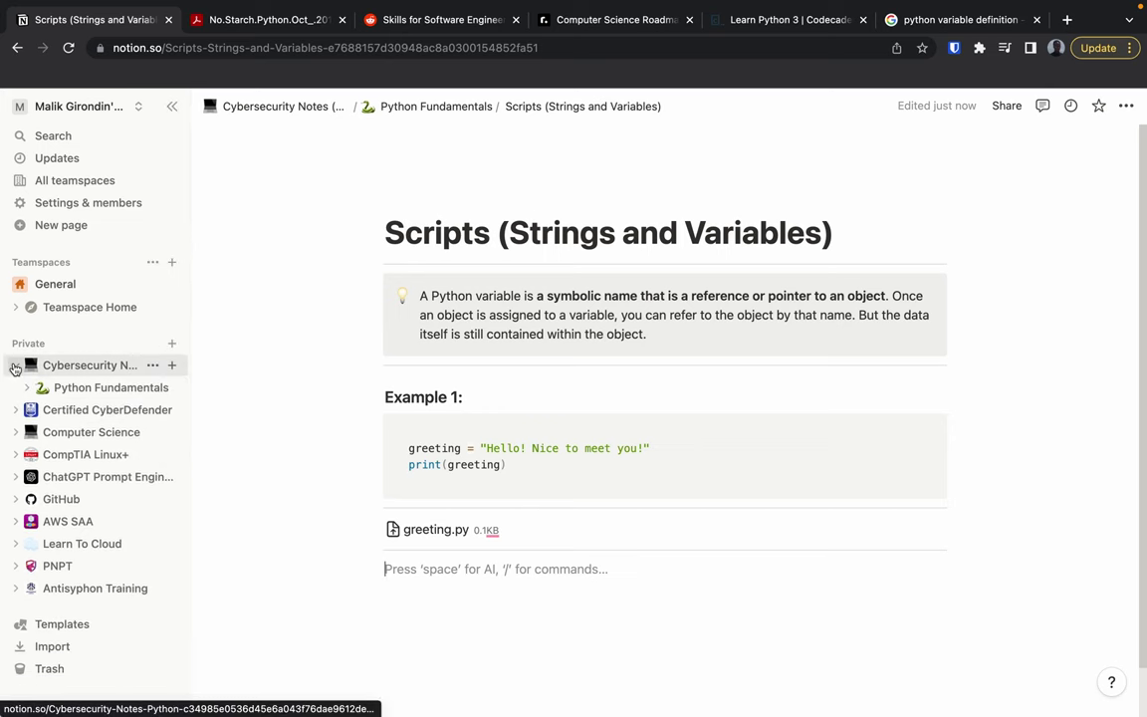
{"action": "left_click", "coordinate": [14, 364]}
{"action": "left_click", "coordinate": [72, 366]}
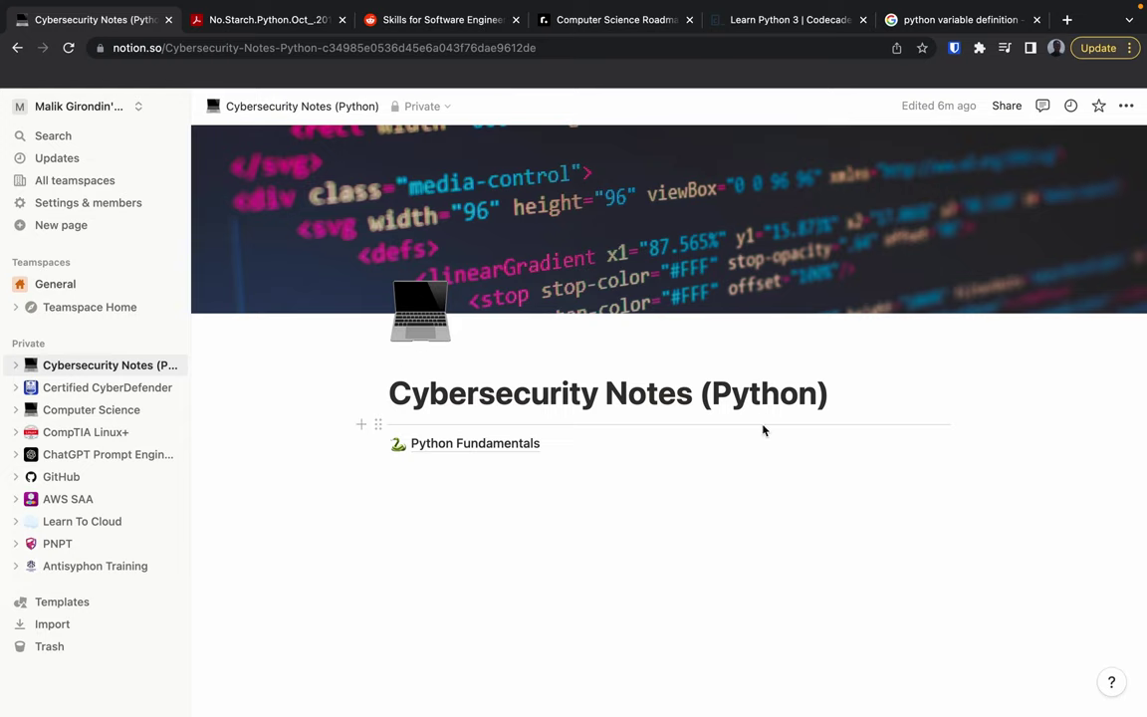
{"action": "left_click", "coordinate": [478, 444]}
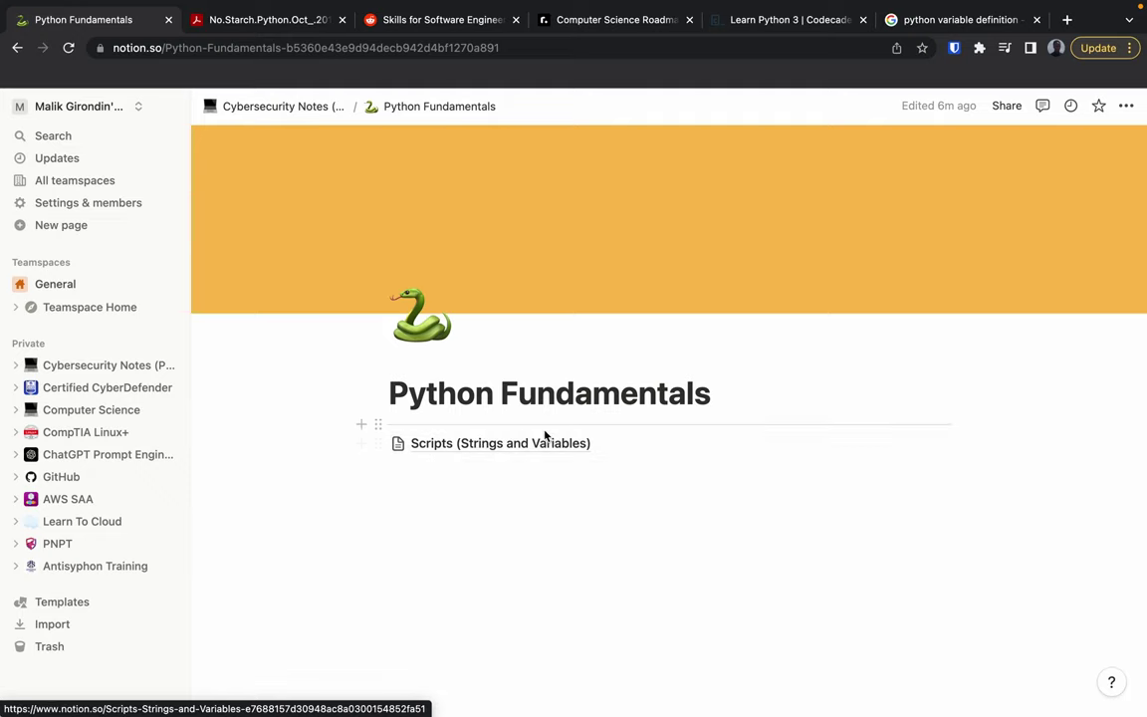
{"action": "left_click", "coordinate": [509, 445]}
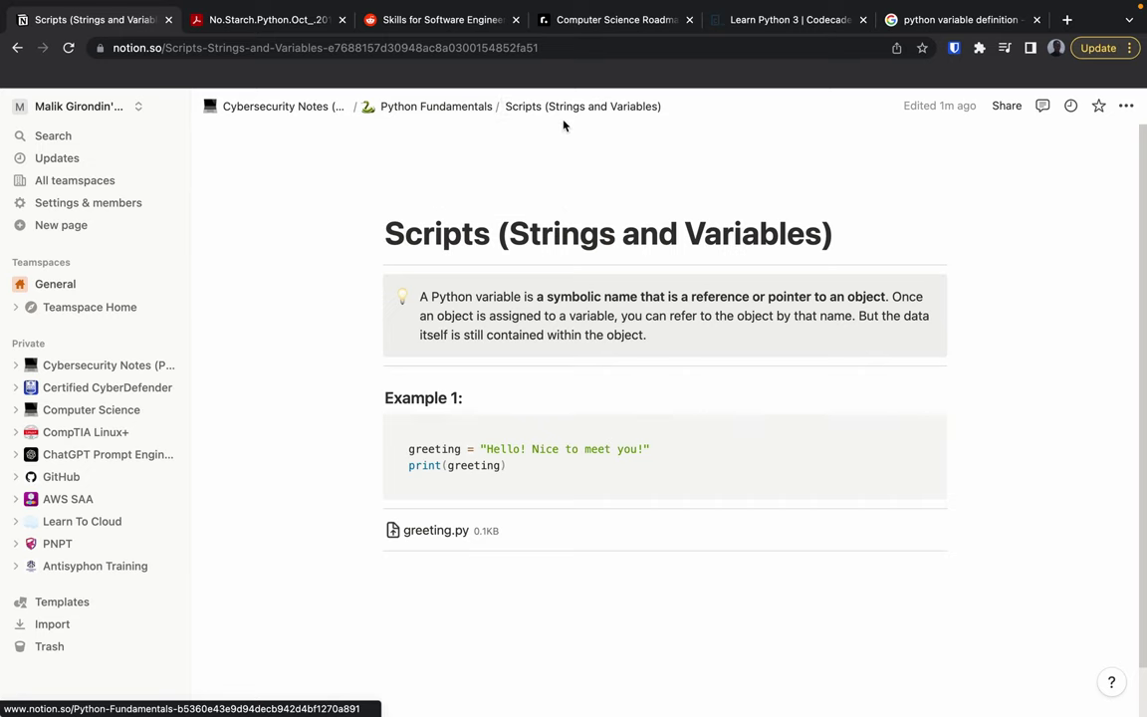
Create an empty sub-page titled IDLE inside the Python Fundamentals page, below Scripts (Strings and Variables)
{"action": "left_click", "coordinate": [468, 107]}
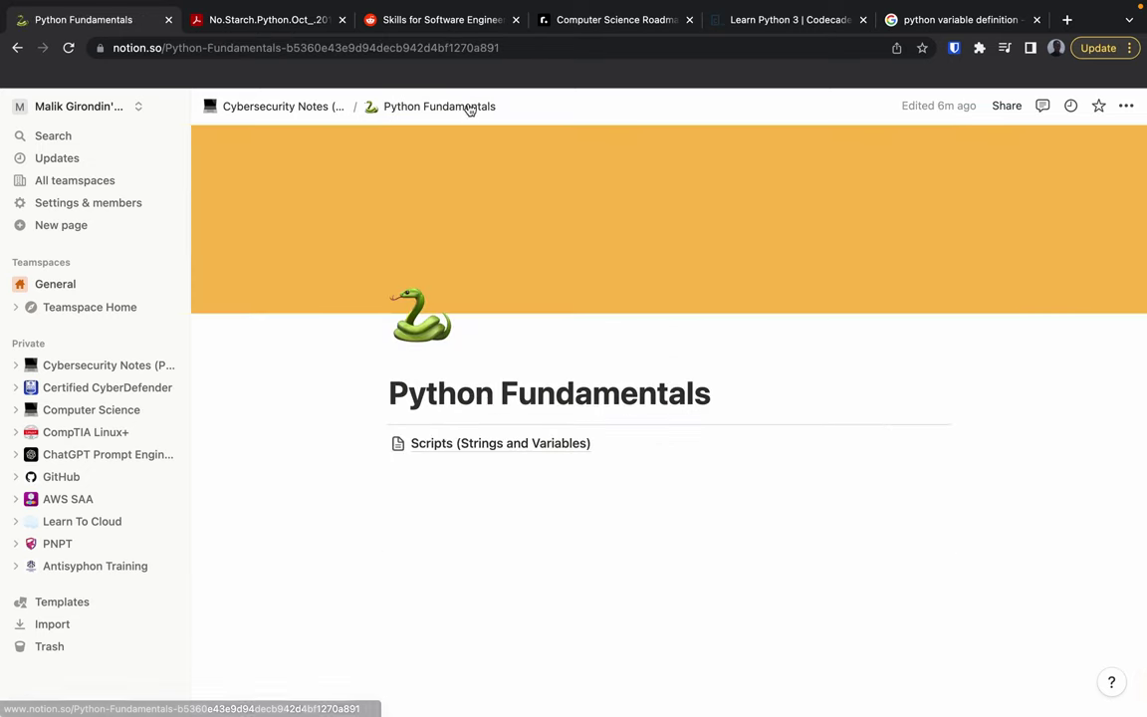
{"action": "left_click", "coordinate": [471, 521]}
{"action": "type", "text": "/"}
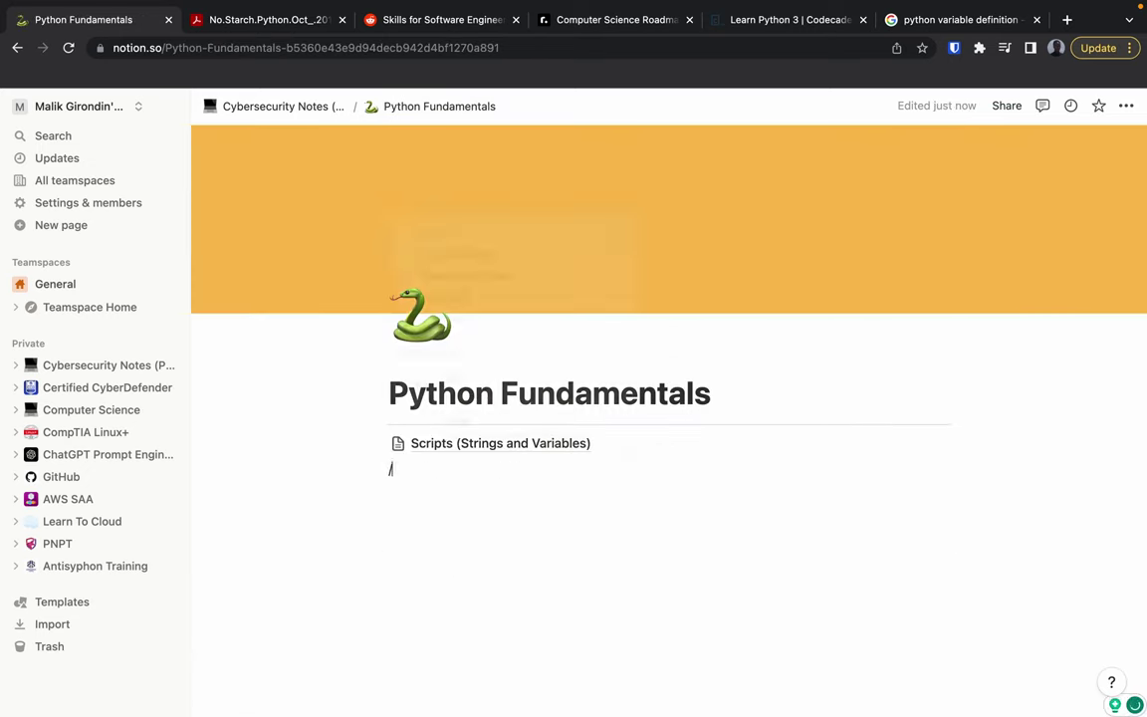
{"action": "type", "text": "page"}
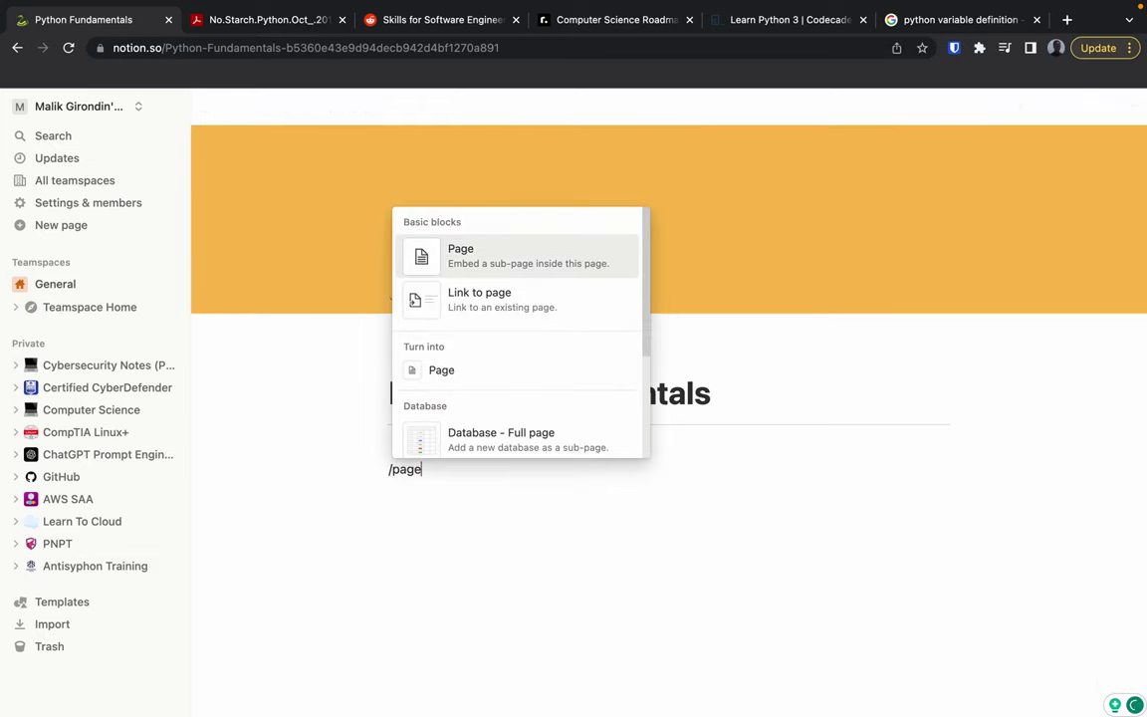
{"action": "left_click", "coordinate": [494, 264]}
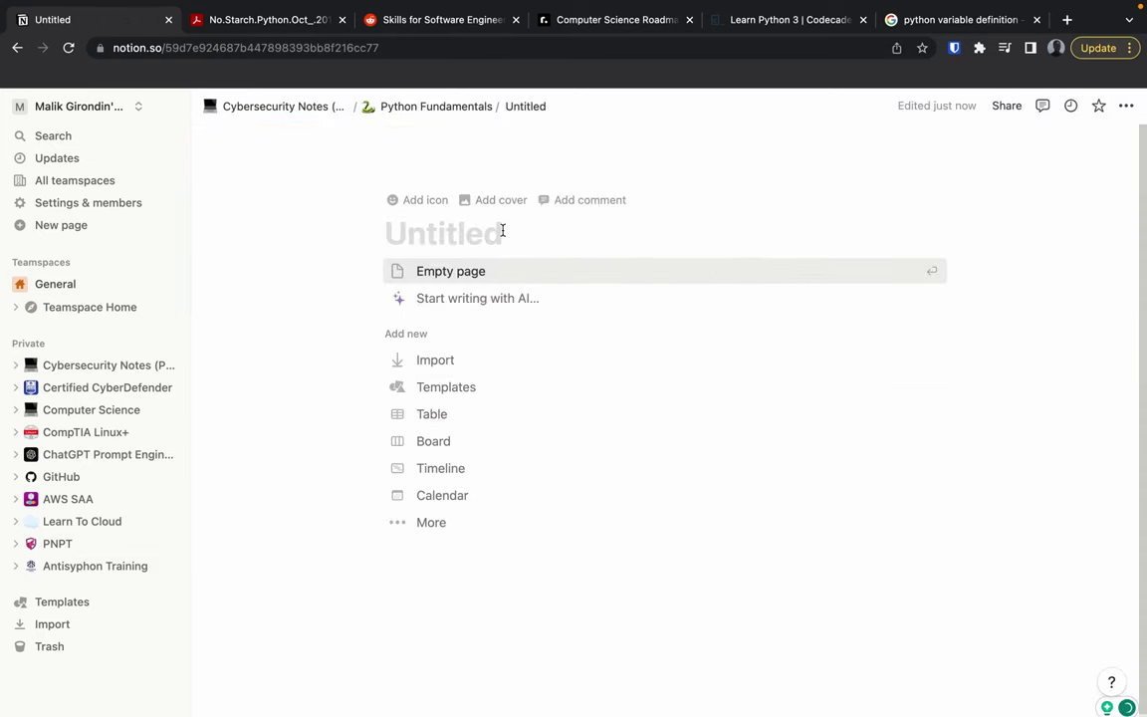
{"action": "type", "text": "IDLE"}
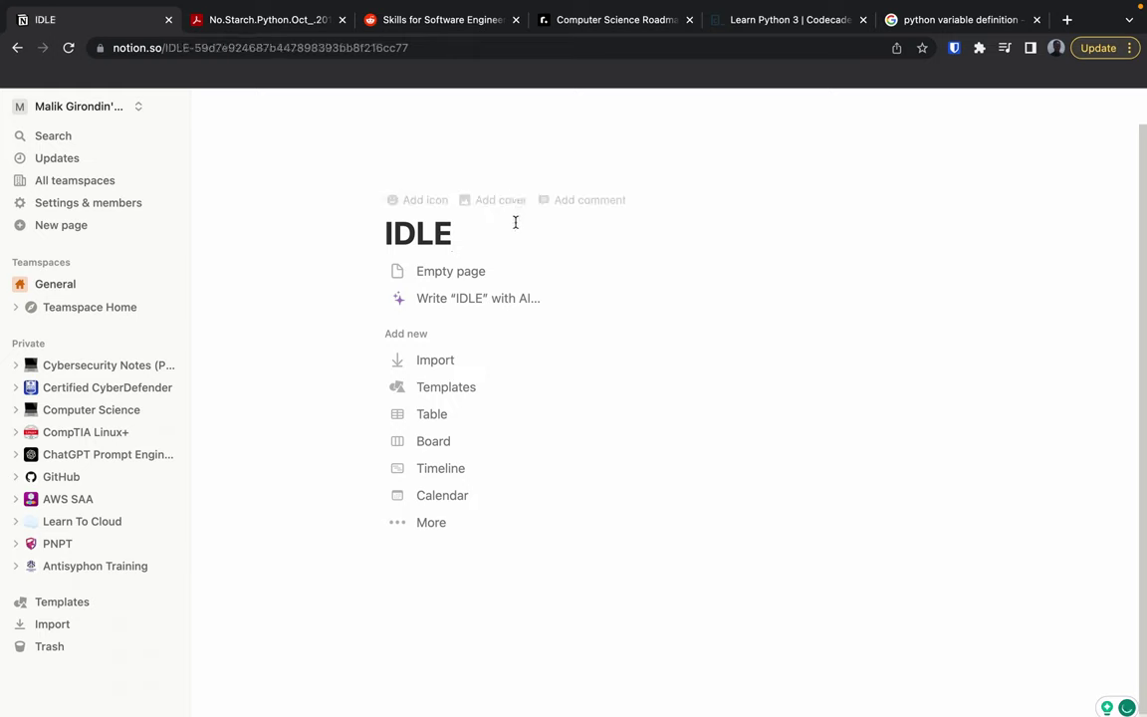
{"action": "left_click", "coordinate": [484, 271]}
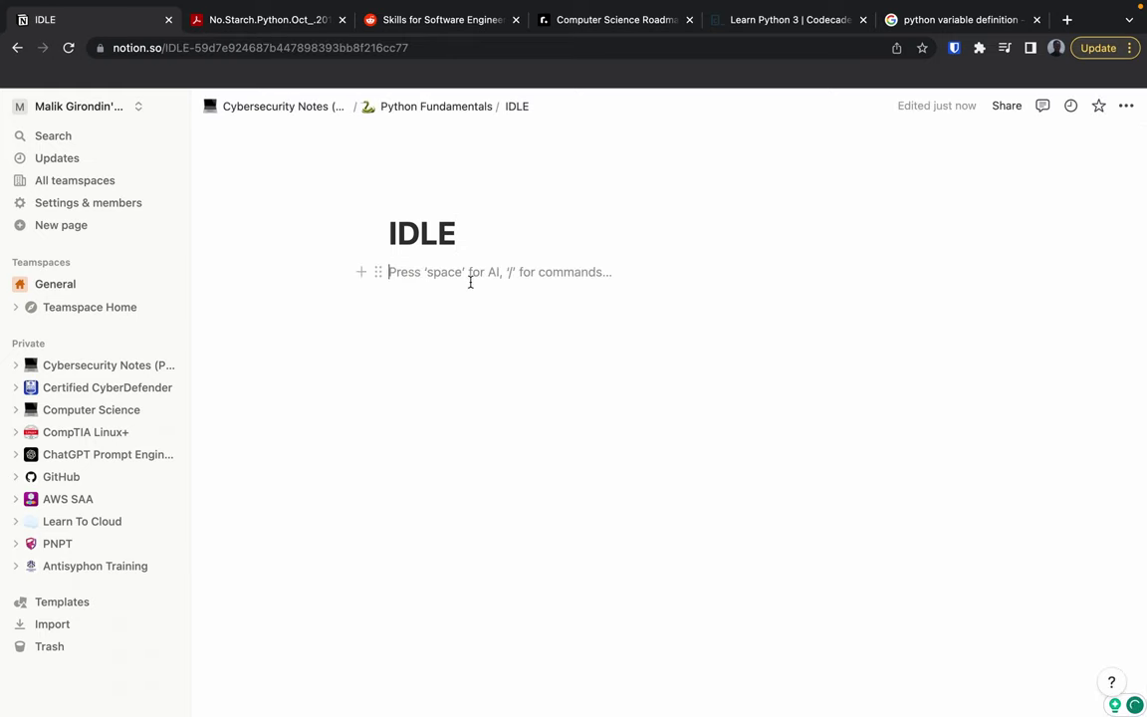
Add a divider under the IDLE title and insert an empty callout block beneath it
{"action": "type", "text": "---"}
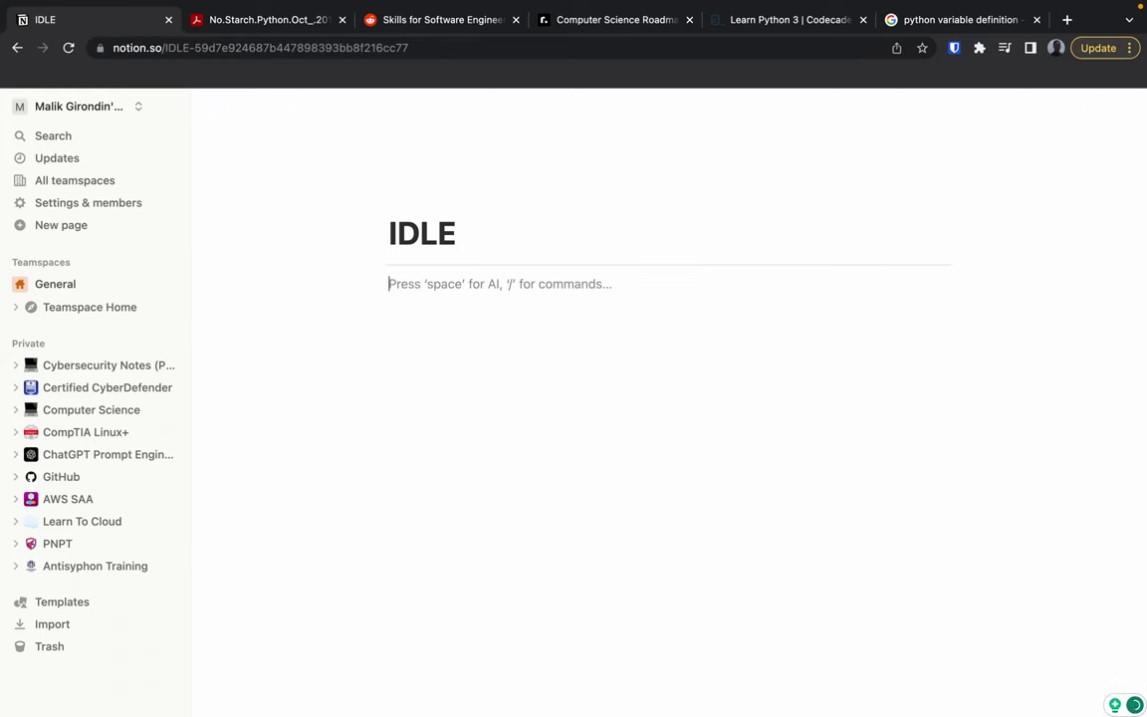
{"action": "type", "text": "/CA"}
{"action": "key", "text": "BackSpace"}
{"action": "key", "text": "BackSpace"}
{"action": "key", "text": "BackSpace"}
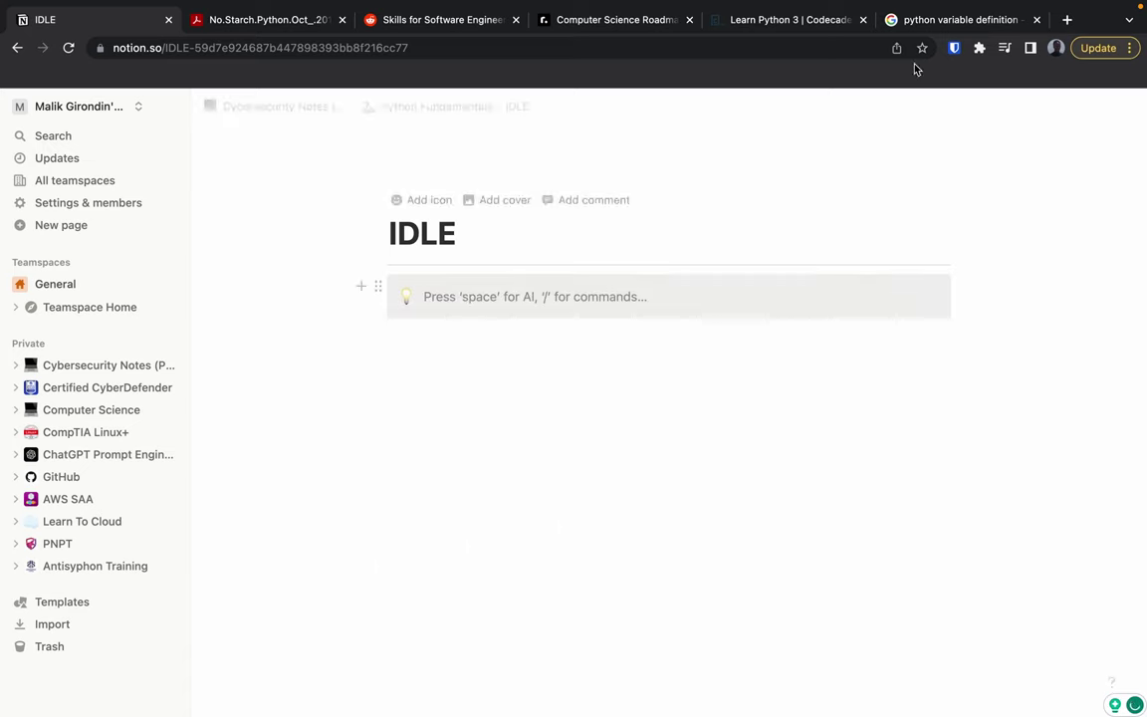
Search Google for "python idle definition" in a new browser tab and copy the TutorialsTeacher definition of IDLE
{"action": "left_click", "coordinate": [1067, 20]}
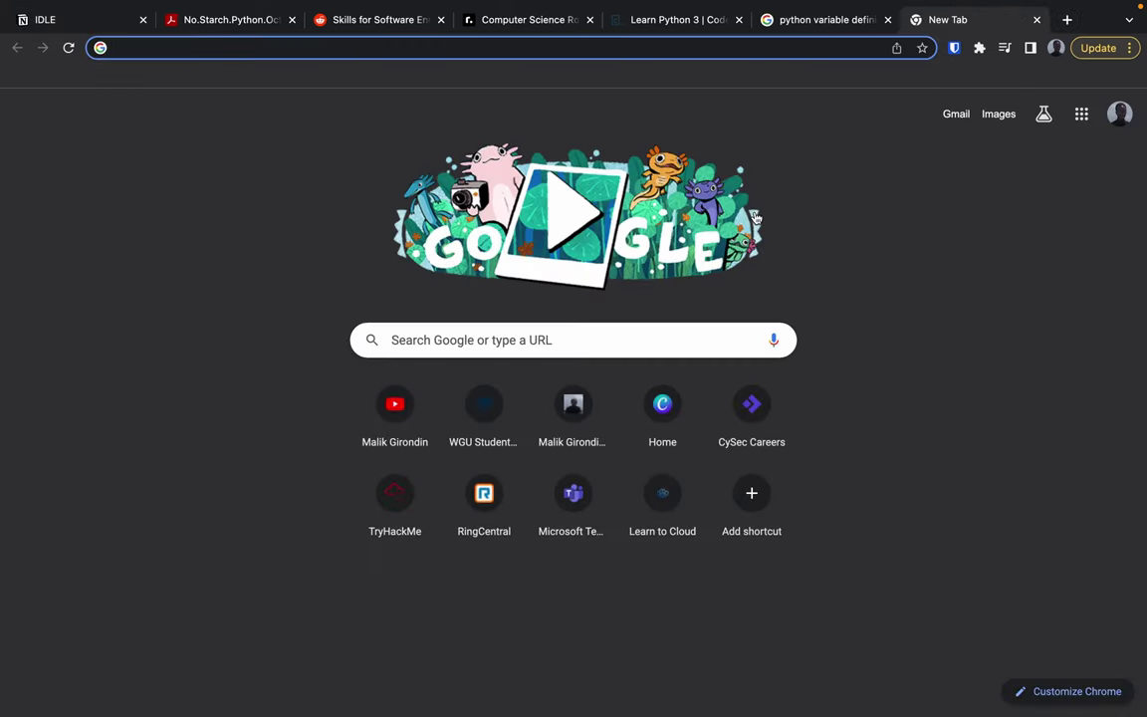
{"action": "type", "text": "PYTHON I"}
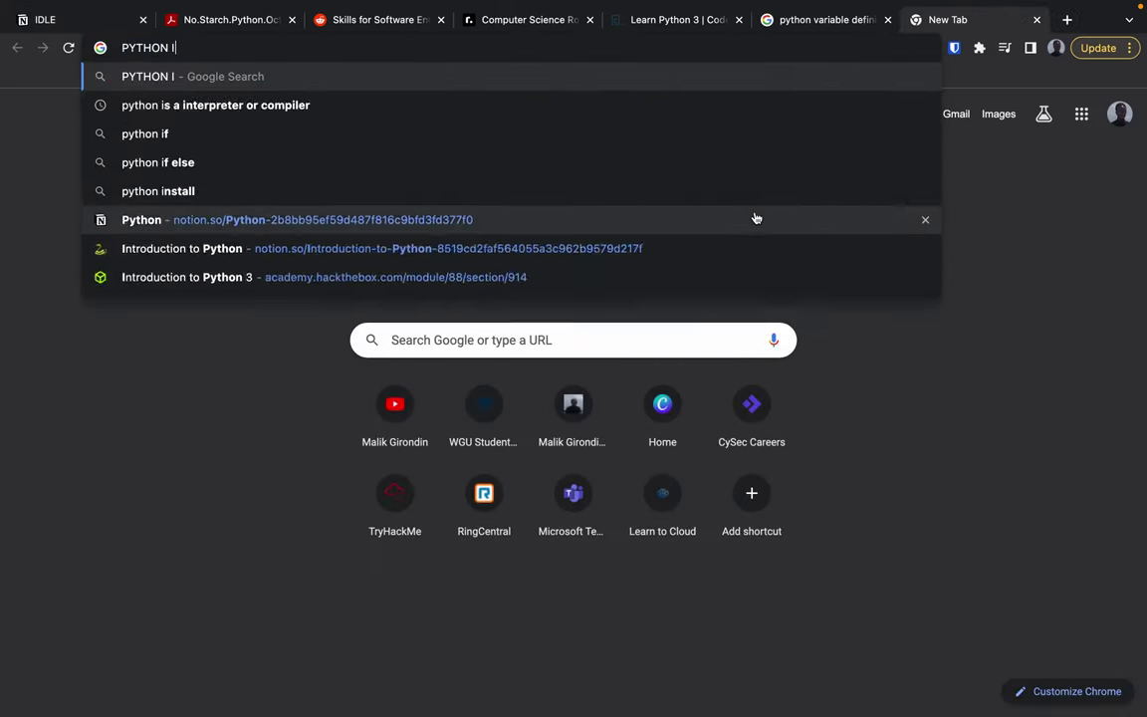
{"action": "type", "text": "DLE DE"}
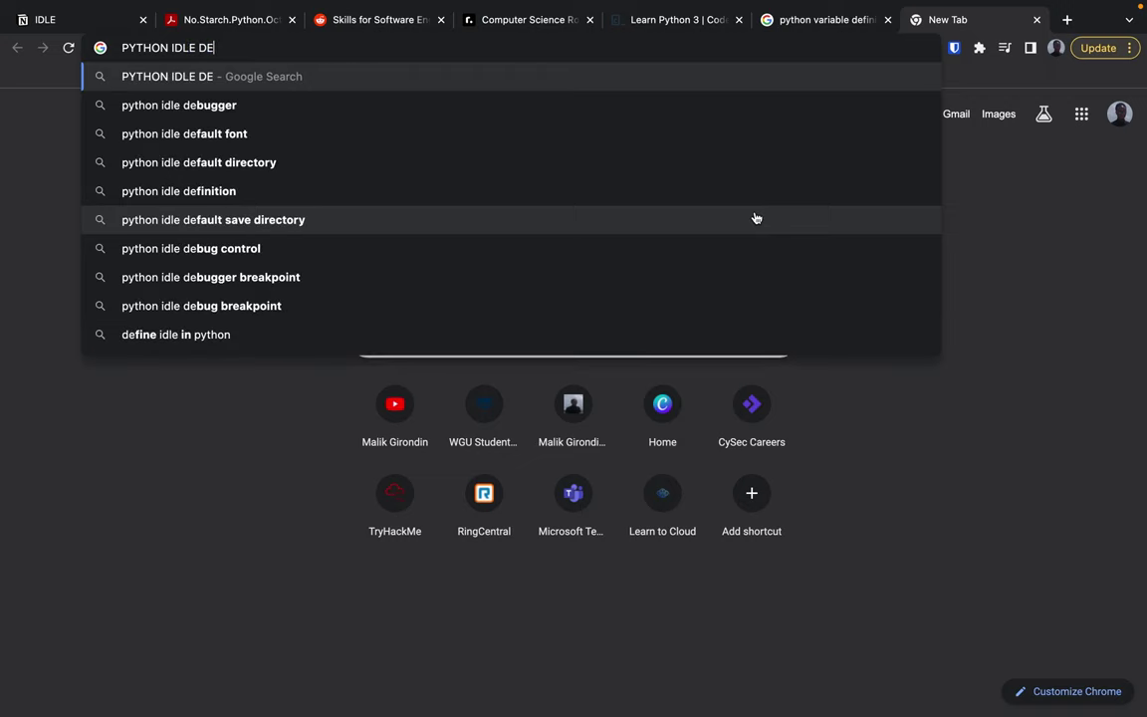
{"action": "type", "text": "FI"}
{"action": "key", "text": "Down"}
{"action": "key", "text": "Return"}
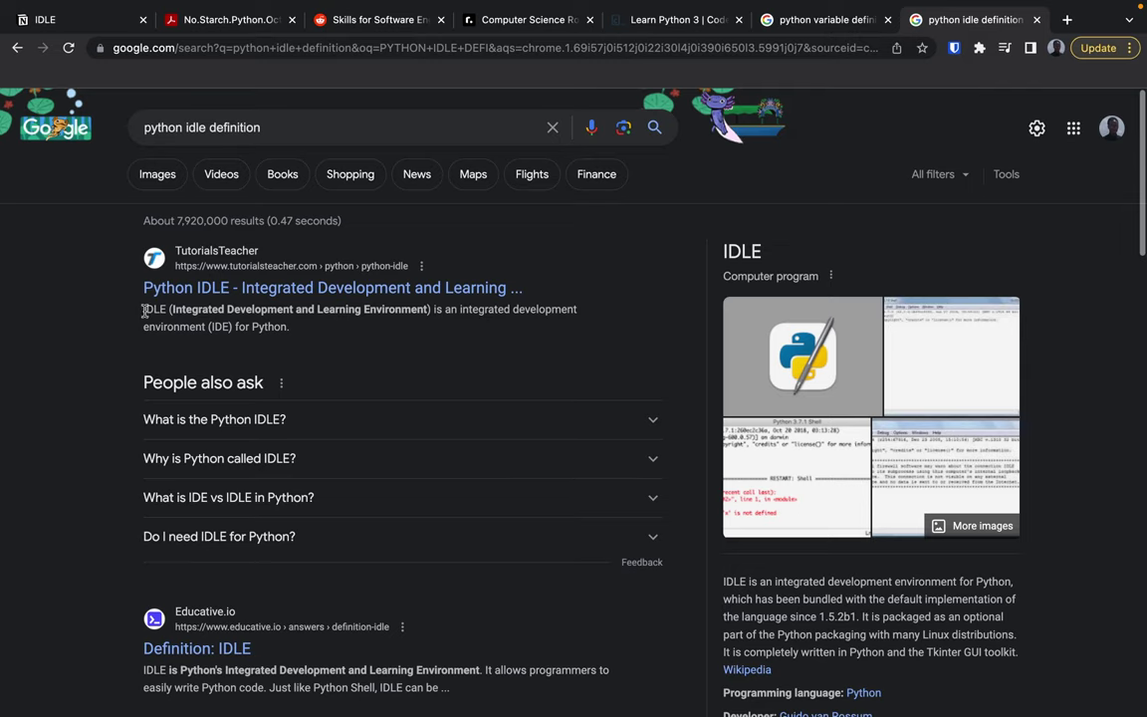
{"action": "left_click_drag", "start_coordinate": [143, 310], "coordinate": [304, 333]}
{"action": "key", "text": "super+c"}
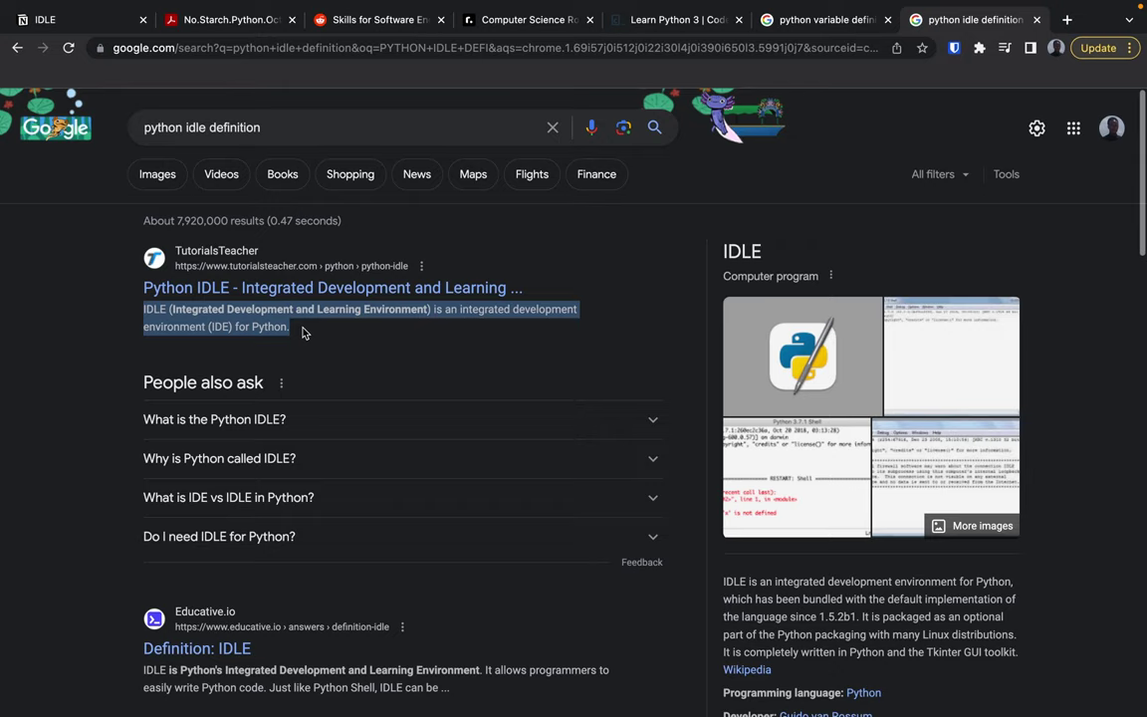
{"action": "key", "text": "ctrl+Left"}
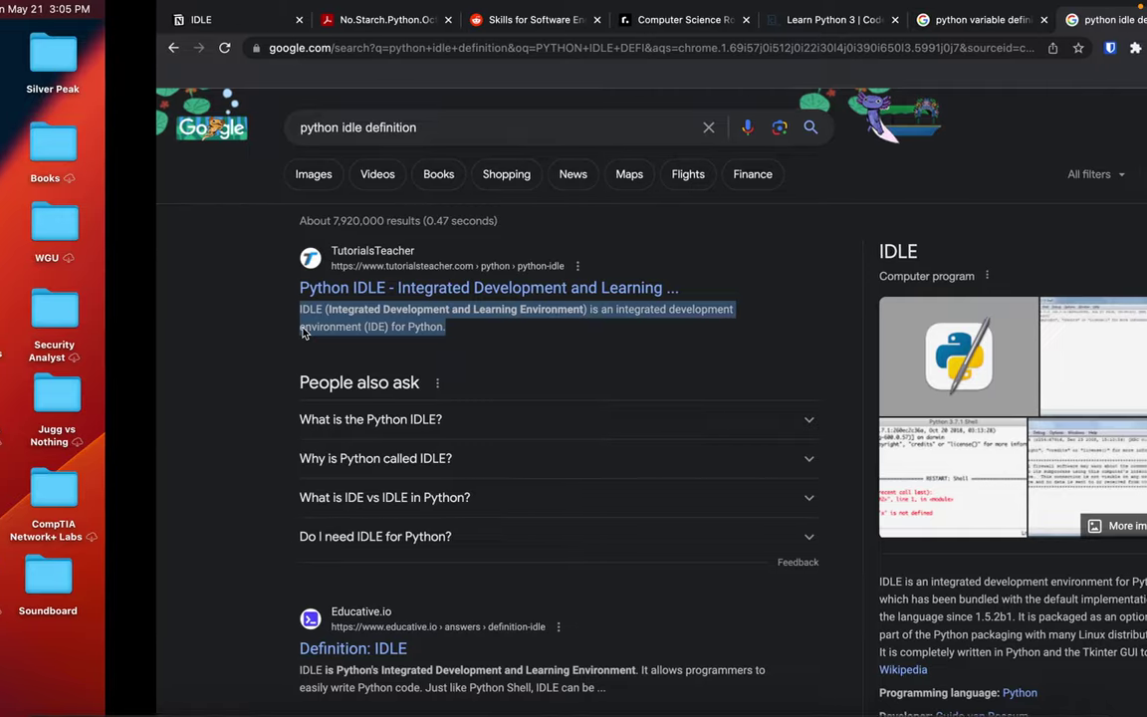
{"action": "key", "text": "ctrl+Right"}
{"action": "key", "text": "ctrl+Right"}
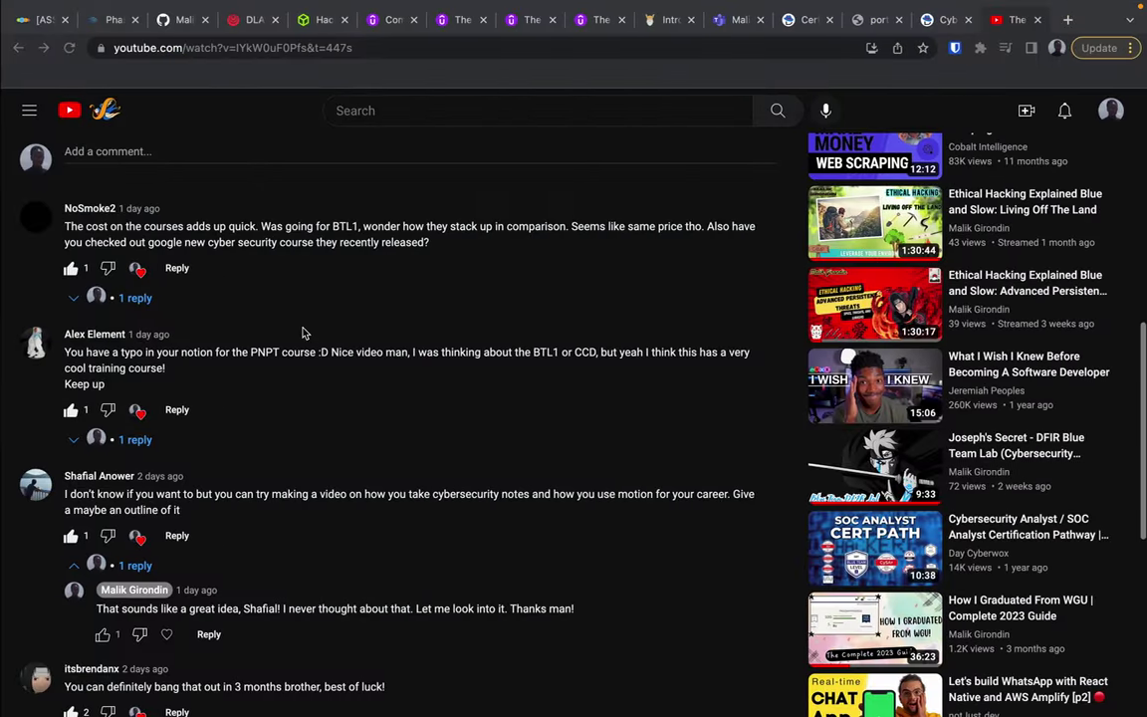
{"action": "key", "text": "ctrl+Left"}
{"action": "key", "text": "ctrl+Left"}
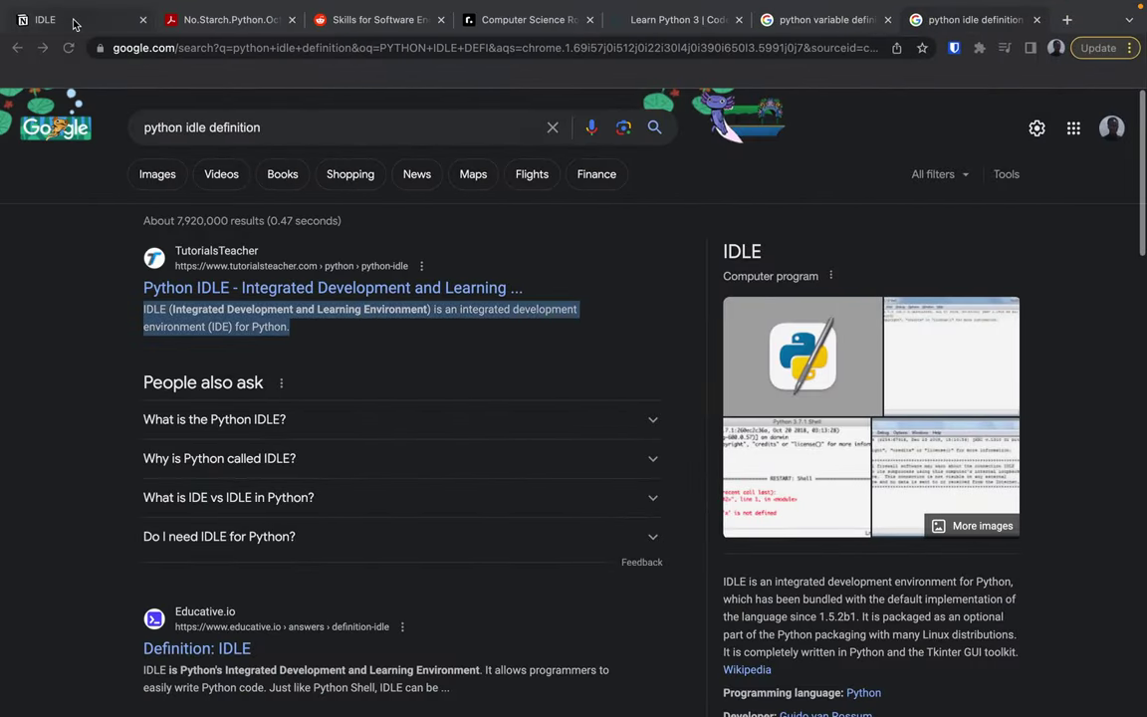
Paste the copied definition into the callout on the Notion IDLE page and add a divider below it
{"action": "left_click", "coordinate": [73, 22]}
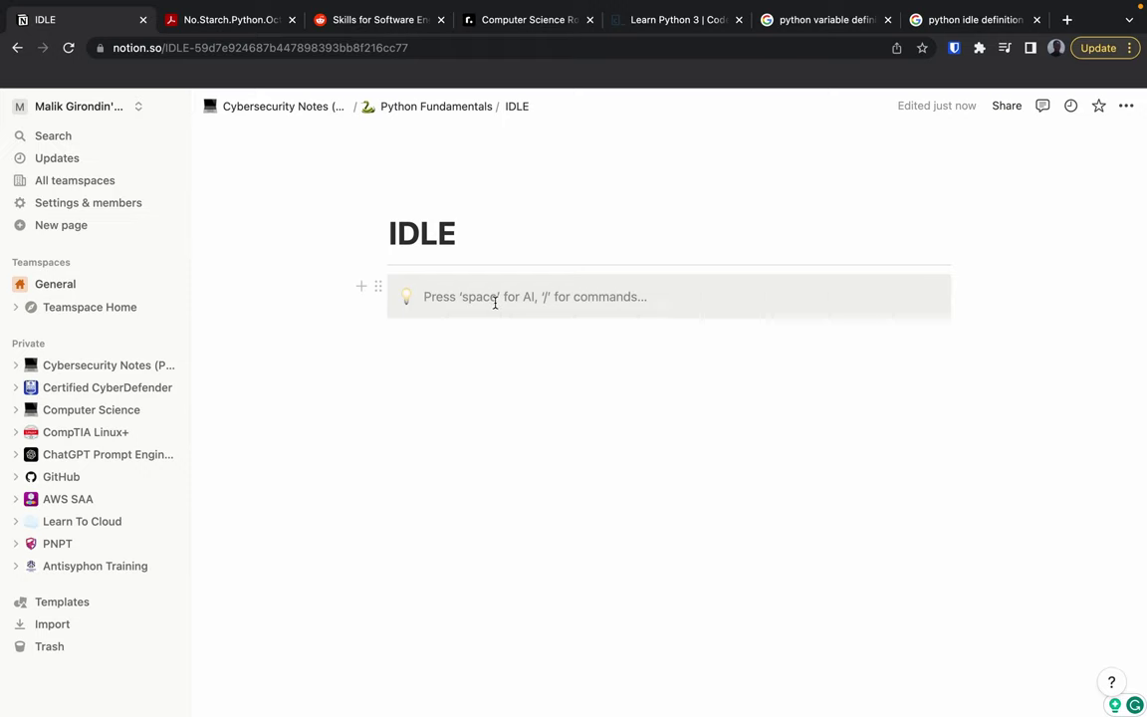
{"action": "key", "text": "super+v"}
{"action": "left_click", "coordinate": [494, 363]}
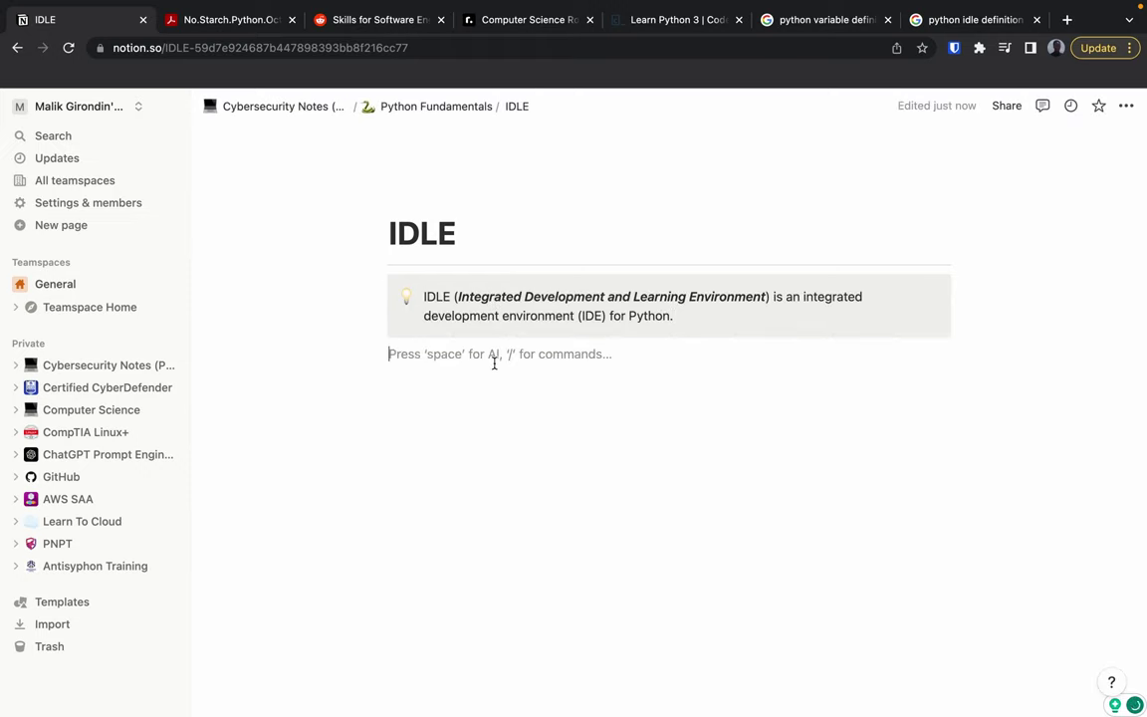
{"action": "type", "text": "---"}
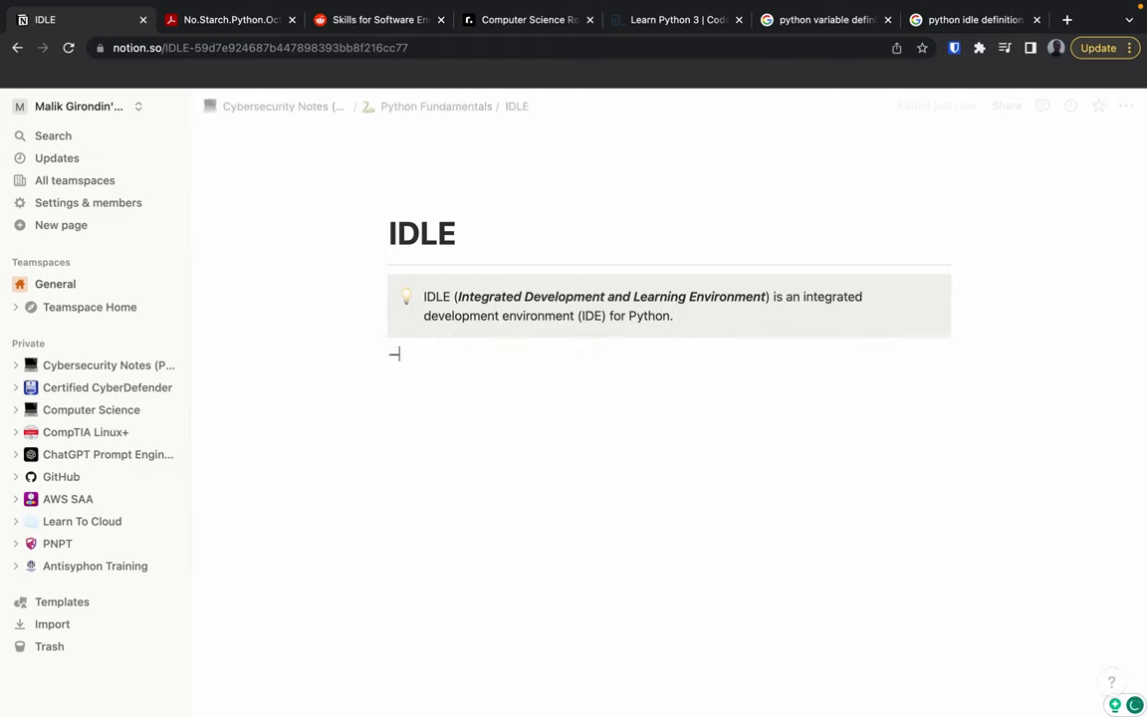
Add a Heading 3 reading "Example 1:" below the second divider
{"action": "type", "text": "/"}
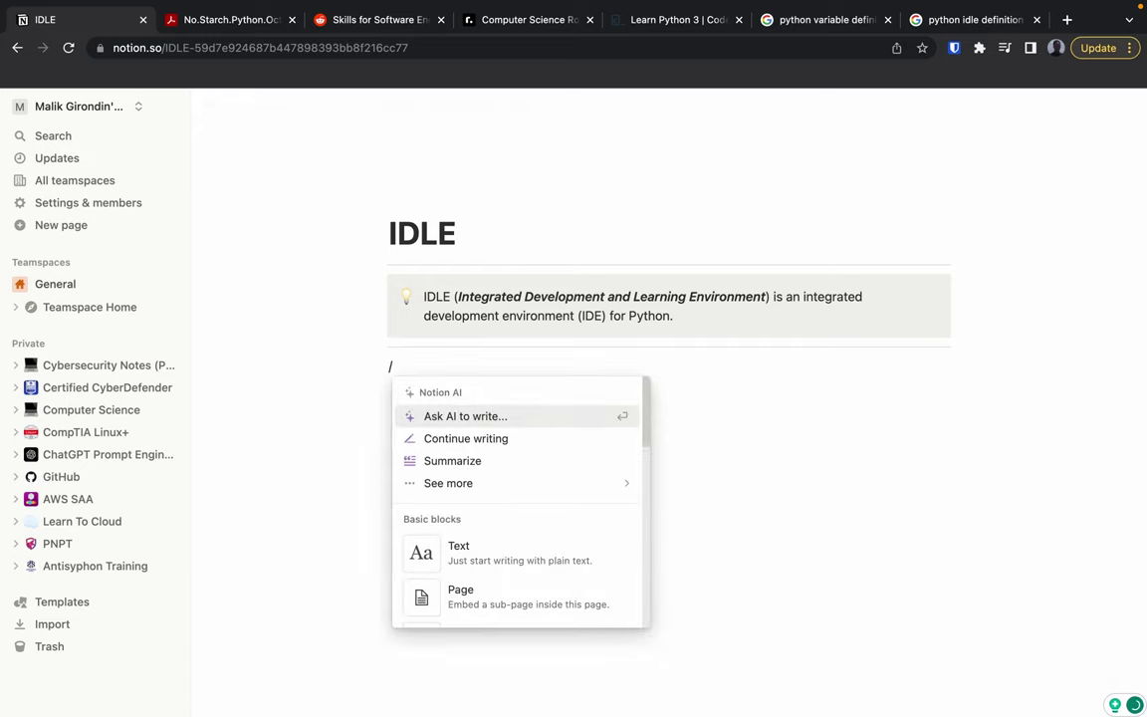
{"action": "type", "text": "hea"}
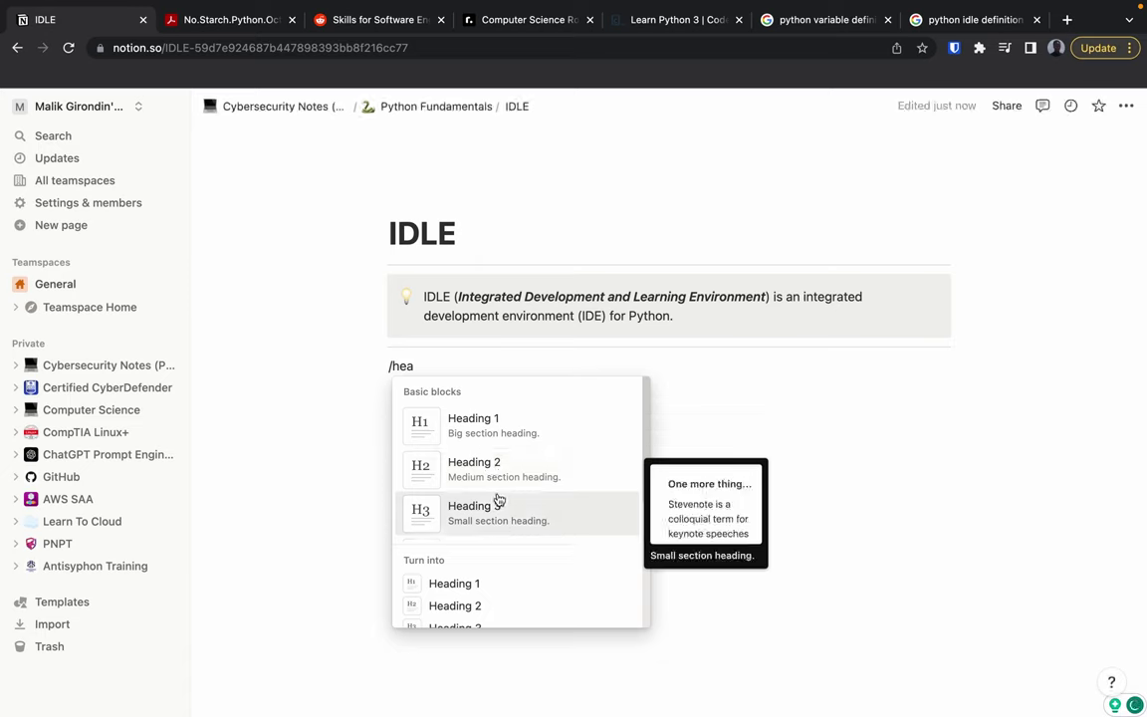
{"action": "left_click", "coordinate": [497, 514]}
{"action": "type", "text": "E"}
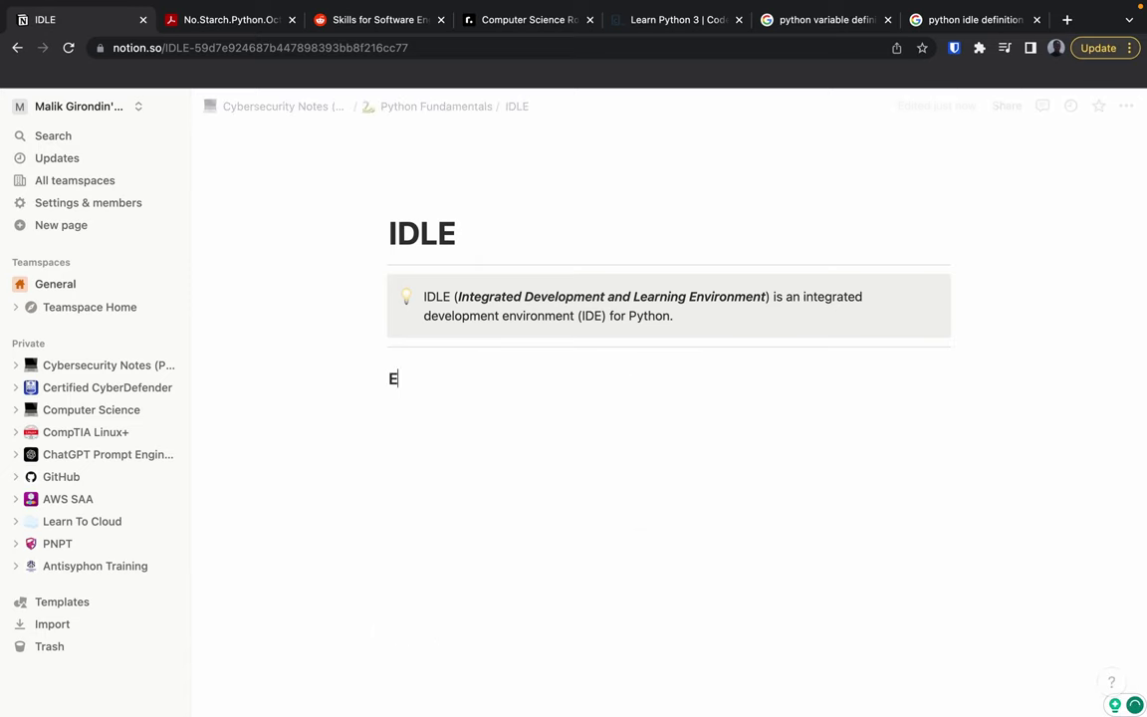
{"action": "type", "text": "xample"}
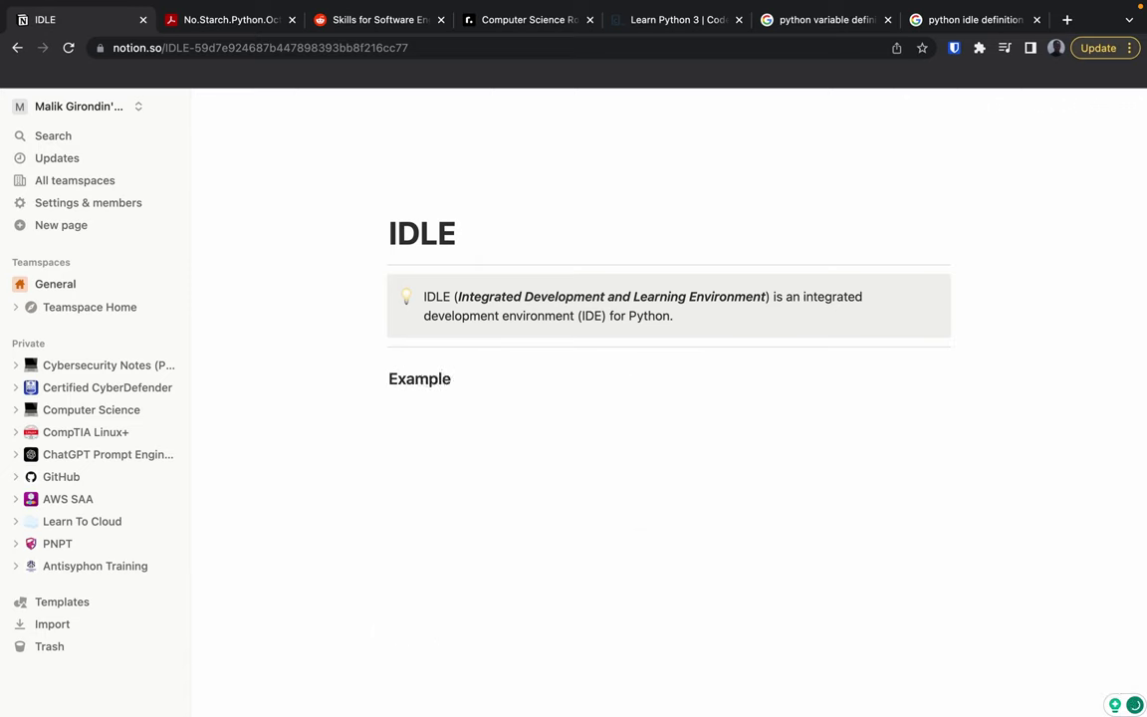
{"action": "type", "text": ":"}
{"action": "key", "text": "BackSpace"}
{"action": "type", "text": "1:"}
{"action": "key", "text": "Return"}
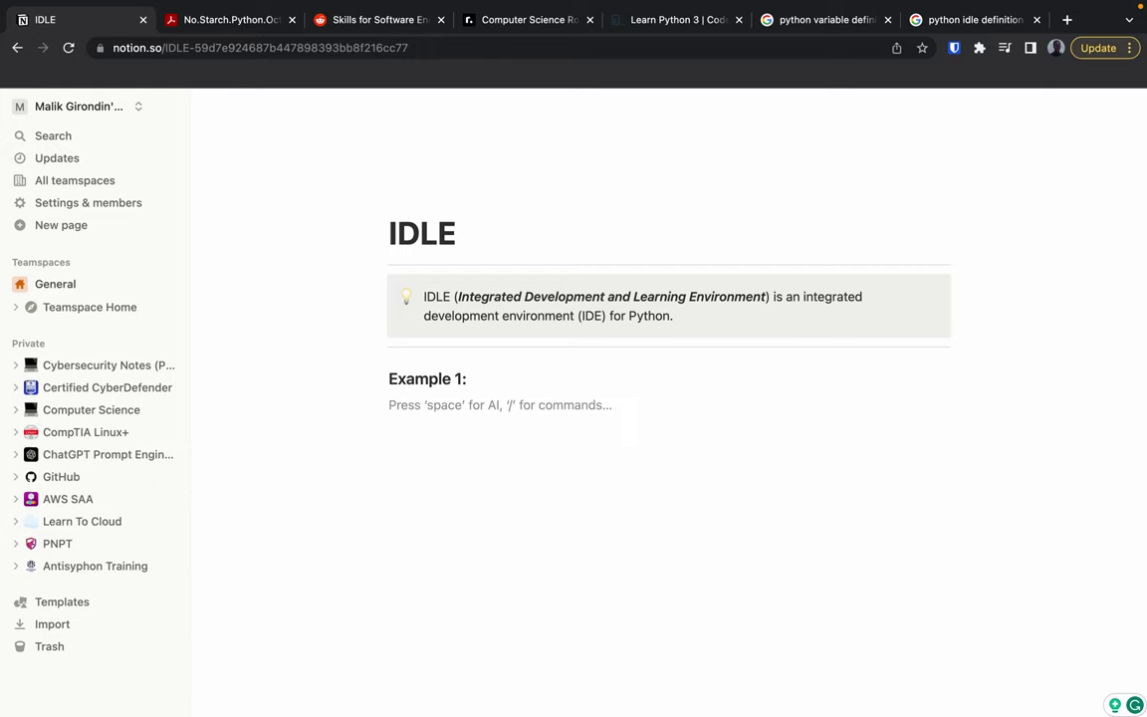
Insert a Python code block under the Example 1 heading and enter python3 in it
{"action": "type", "text": "/p"}
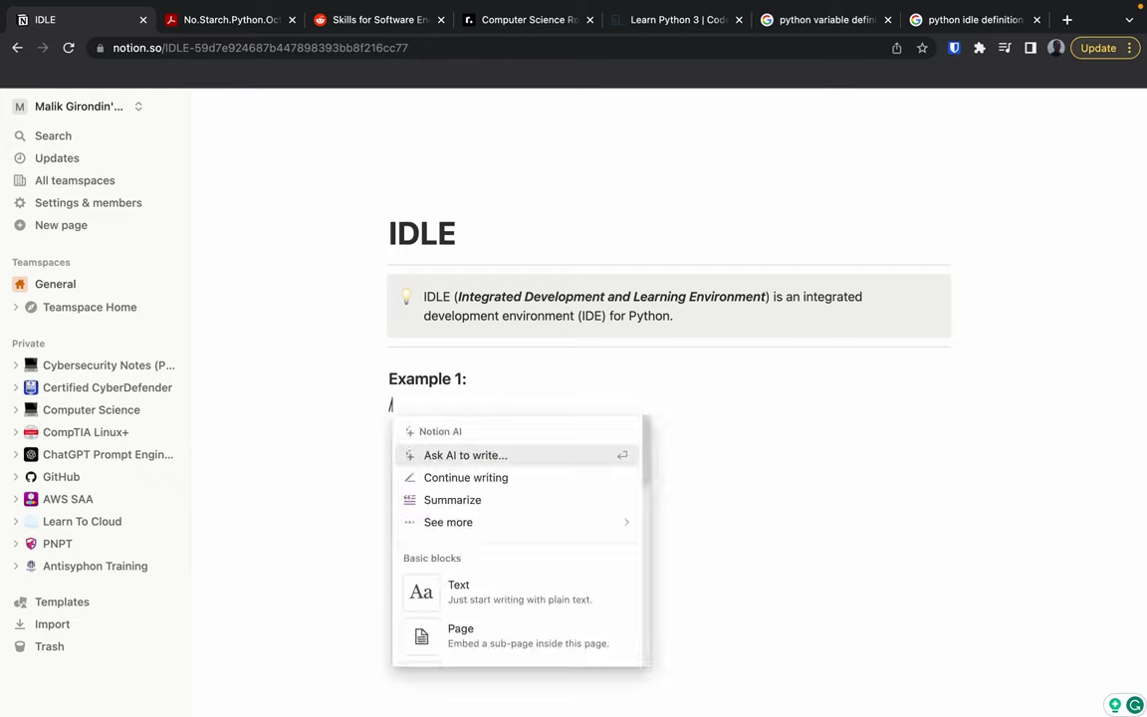
{"action": "key", "text": "BackSpace"}
{"action": "type", "text": "code"}
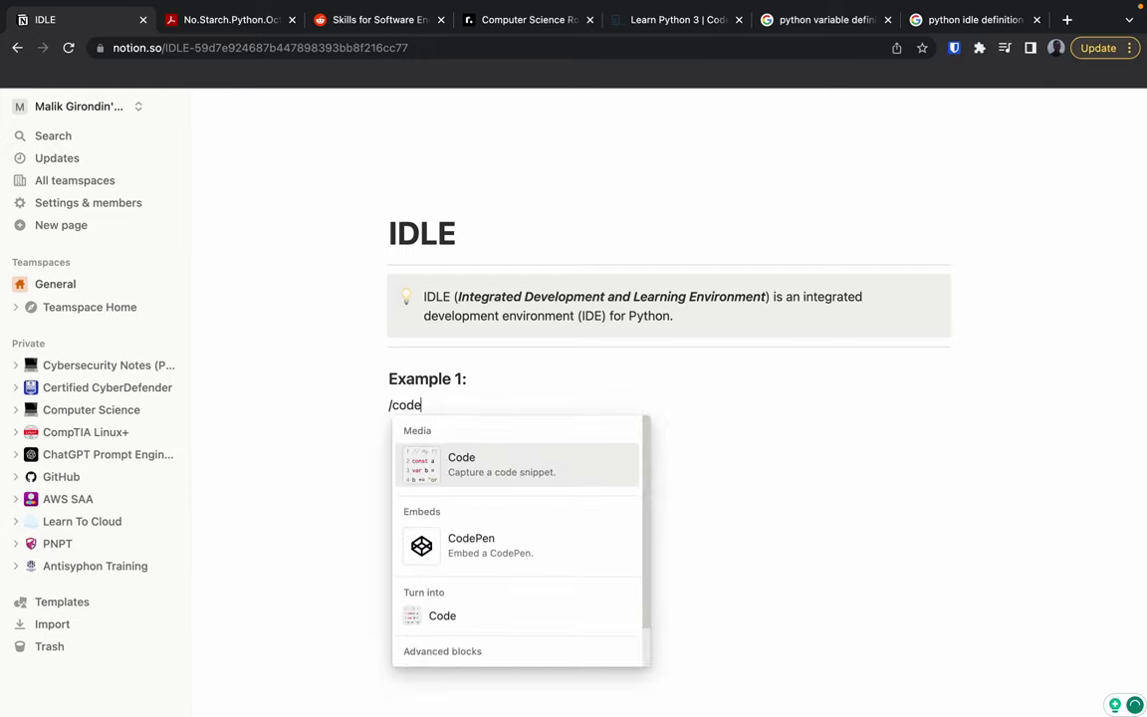
{"action": "key", "text": "Return"}
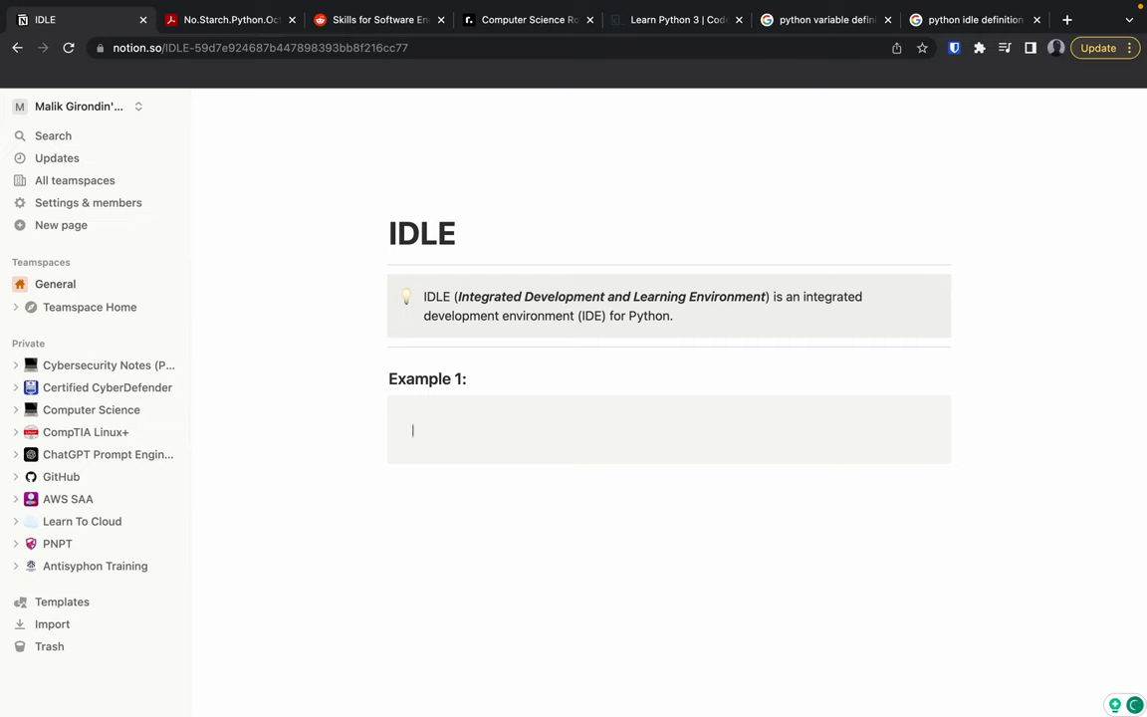
{"action": "left_click", "coordinate": [417, 411]}
{"action": "left_click", "coordinate": [541, 432]}
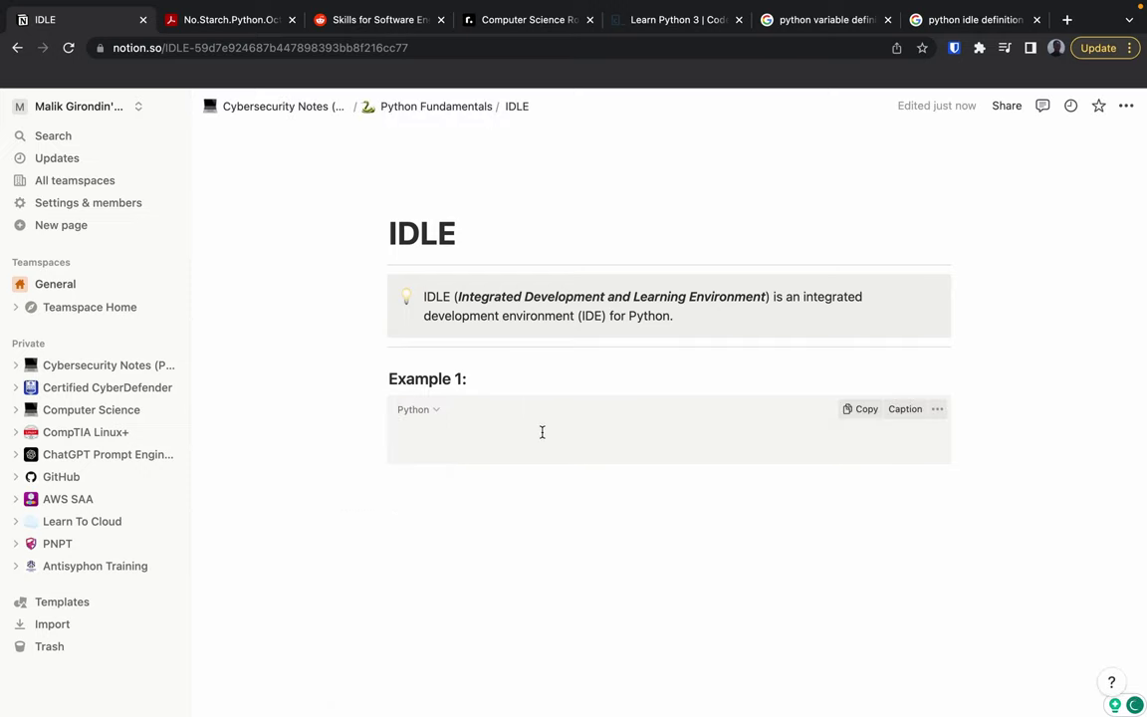
{"action": "type", "text": "python3"}
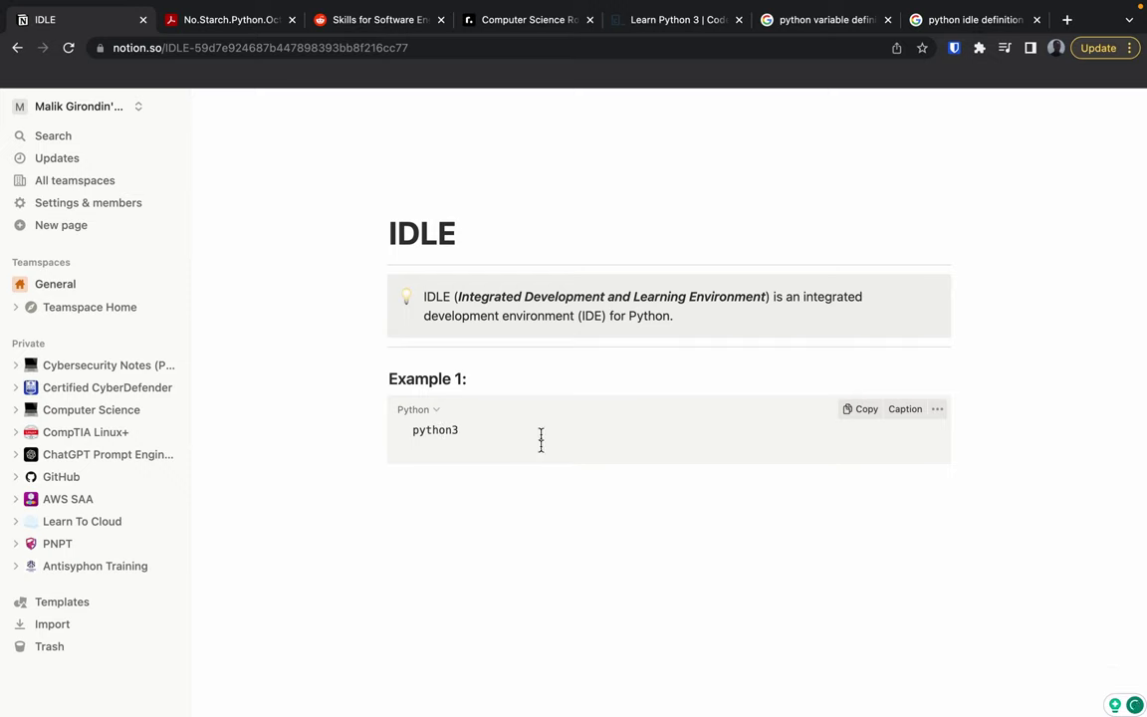
Switch to Visual Studio Code, clear the terminal and start an interactive python3 session
{"action": "key", "text": "ctrl+Right"}
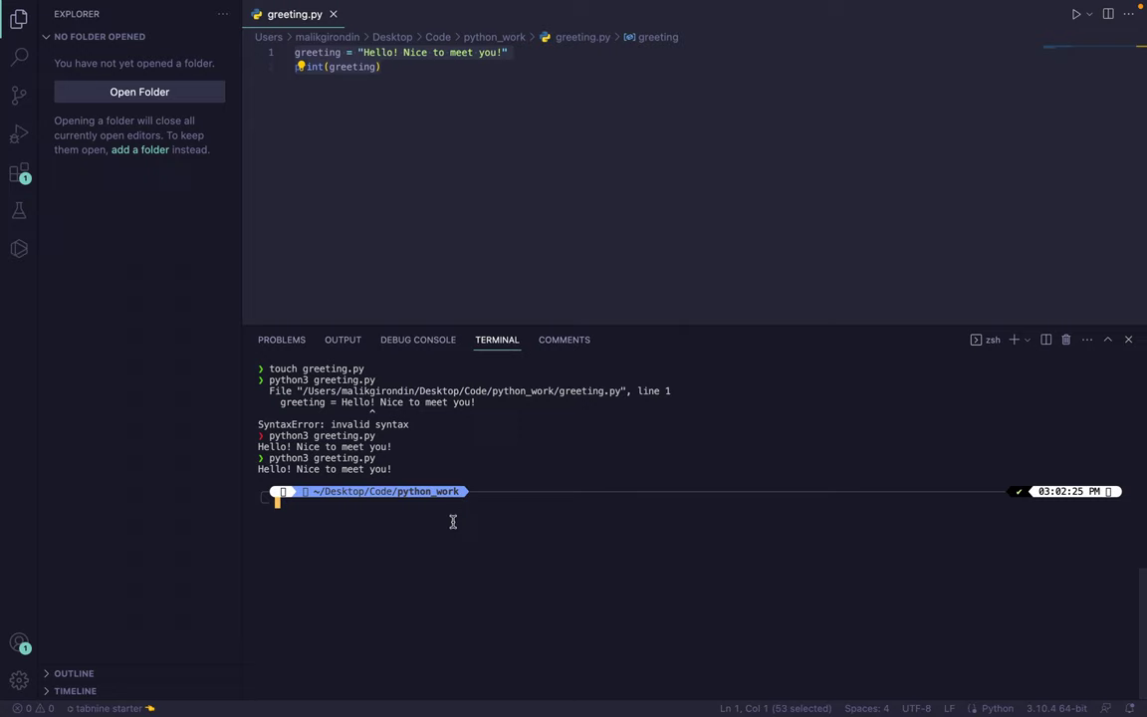
{"action": "key", "text": "super+k"}
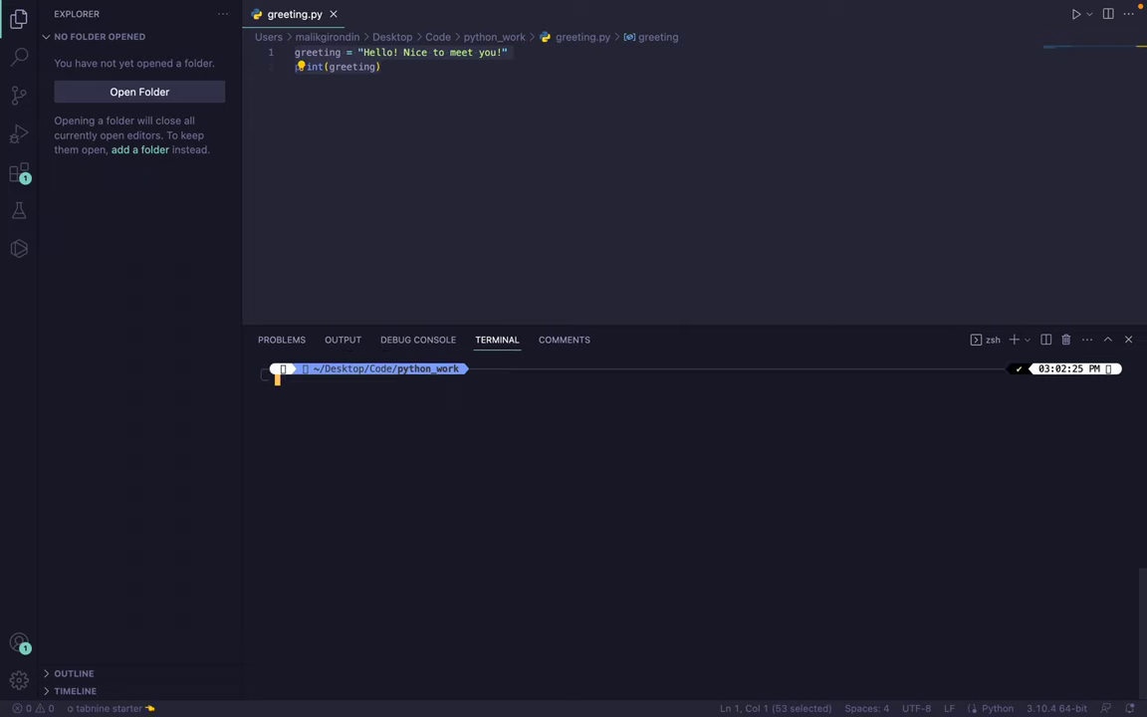
{"action": "type", "text": "python3"}
{"action": "key", "text": "Return"}
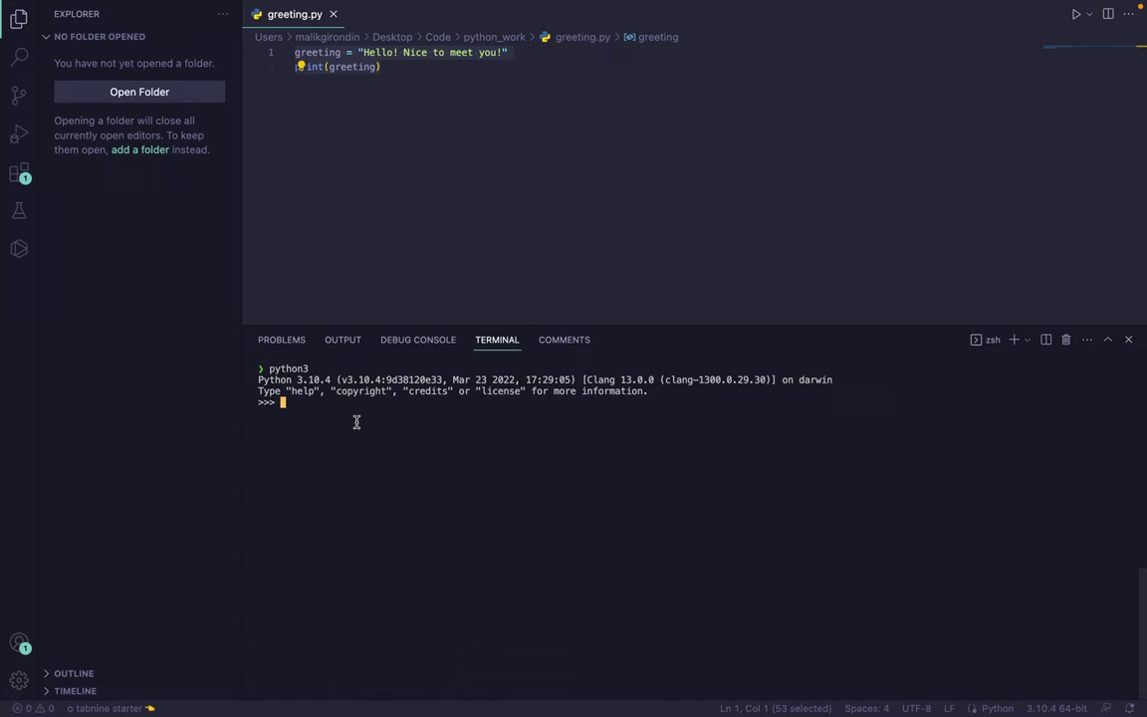
Evaluate 4 + 5 in the Python shell and print a "Welcome" message addressed to a first name
{"action": "type", "text": "4 + 5"}
{"action": "key", "text": "Return"}
{"action": "type", "text": "print(\"Welcome, Mali"}
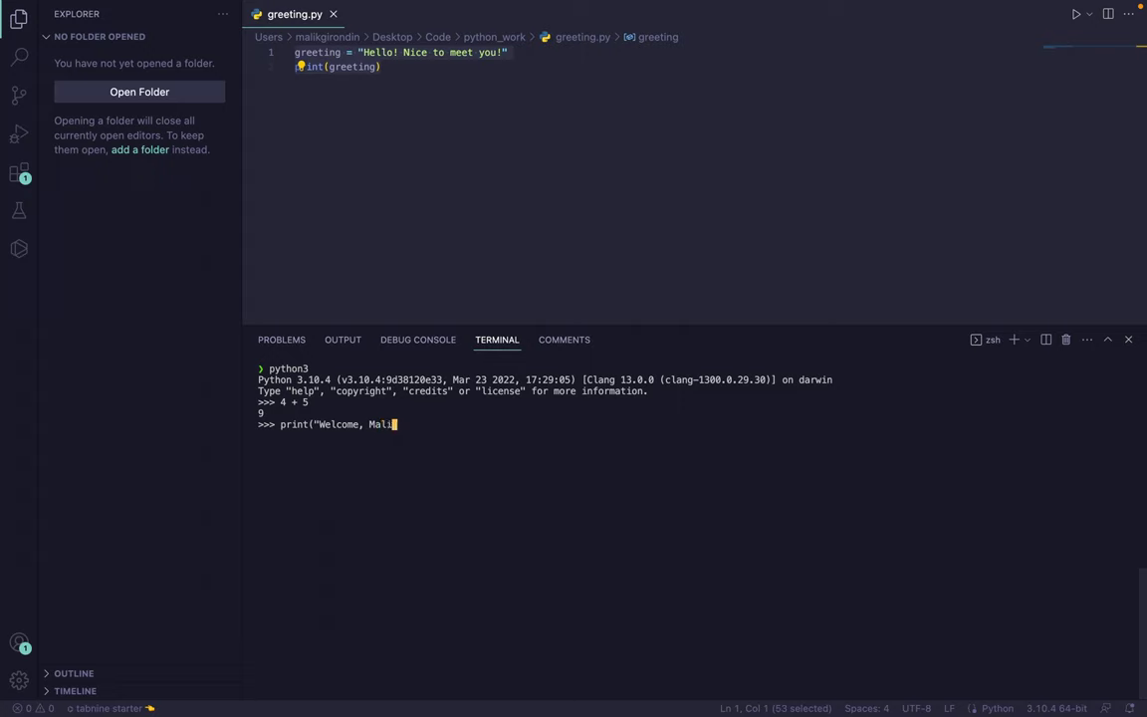
{"action": "type", "text": "k!\")"}
{"action": "key", "text": "Return"}
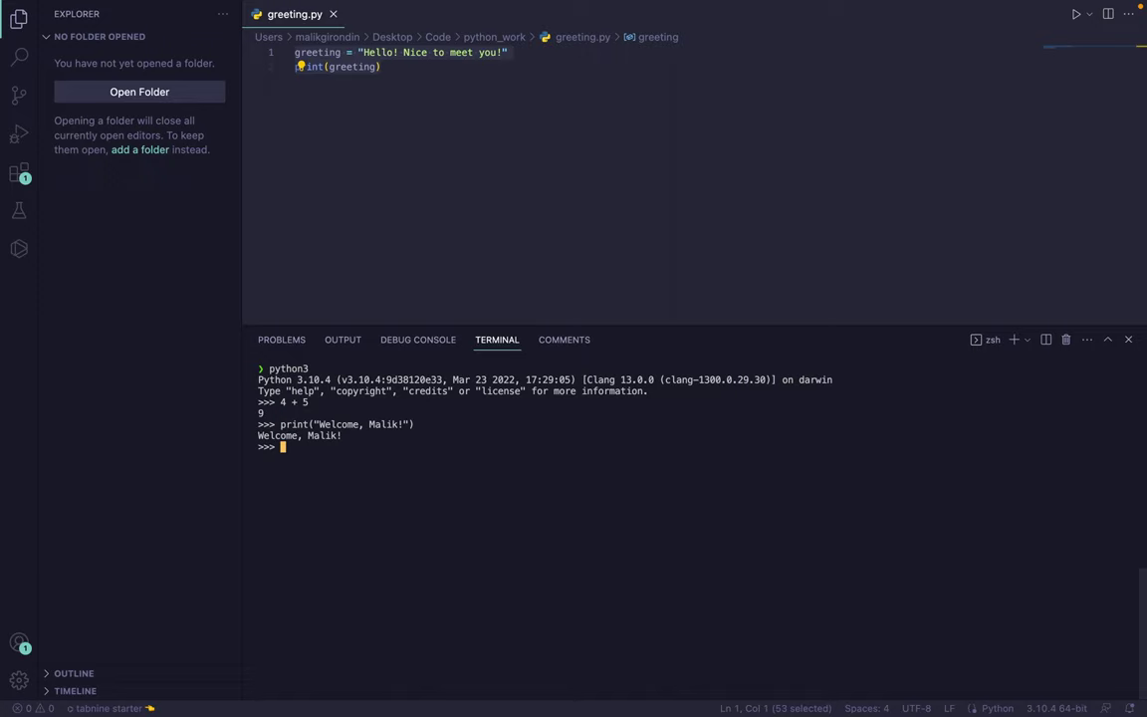
Assign x = 10 and y = 5 in the Python shell and print x + y
{"action": "type", "text": "x = 10"}
{"action": "key", "text": "Return"}
{"action": "type", "text": "y"}
{"action": "type", "text": " +"}
{"action": "key", "text": "BackSpace"}
{"action": "type", "text": "= 5"}
{"action": "key", "text": "Return"}
{"action": "type", "text": "print(x +"}
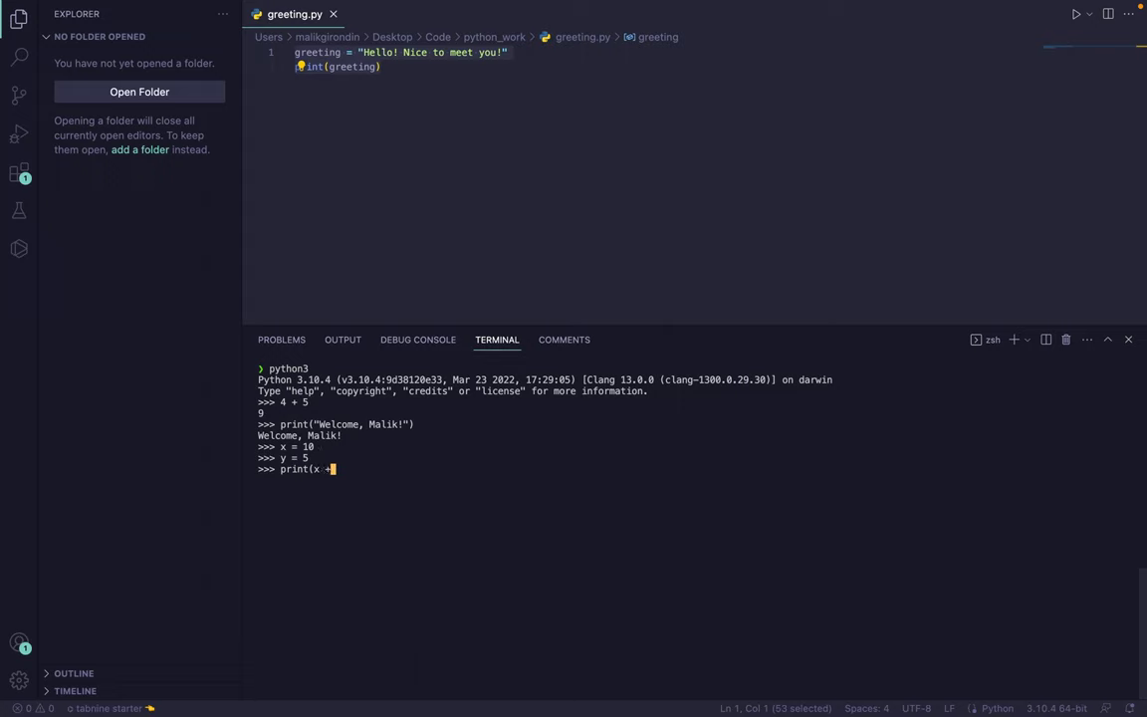
{"action": "type", "text": " y)"}
{"action": "key", "text": "Return"}
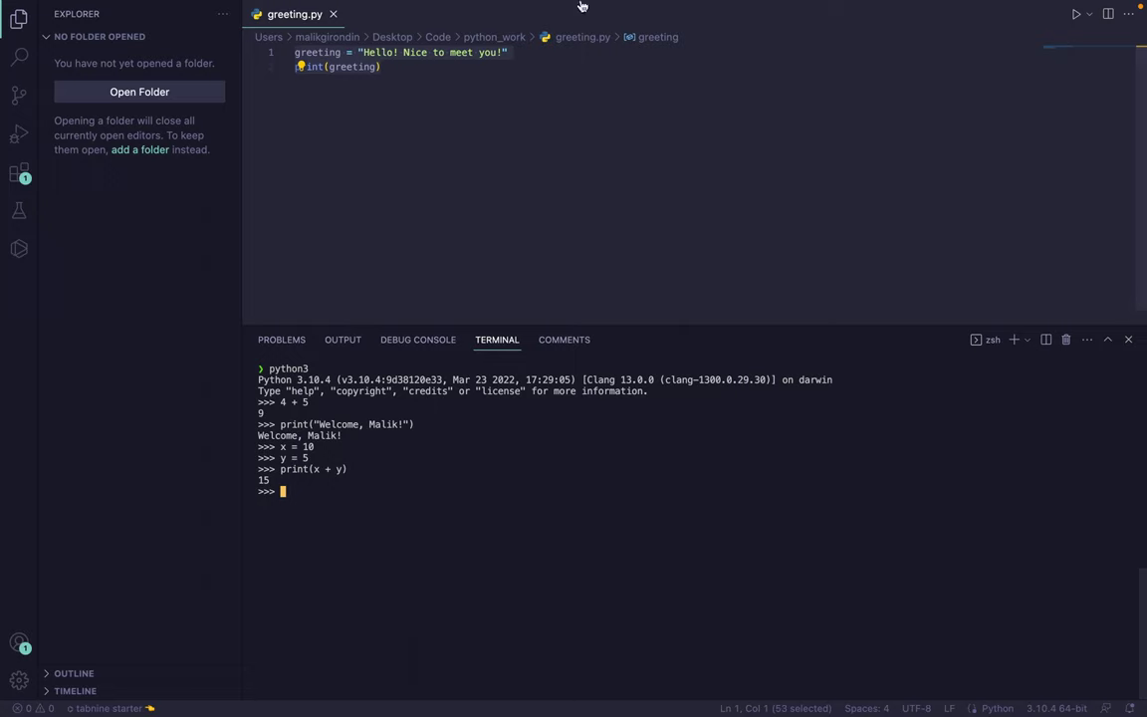
Capture a screenshot of the terminal's Python session and insert it below the python3 code block on the Notion IDLE page
{"action": "mouse_move", "coordinate": [566, 12]}
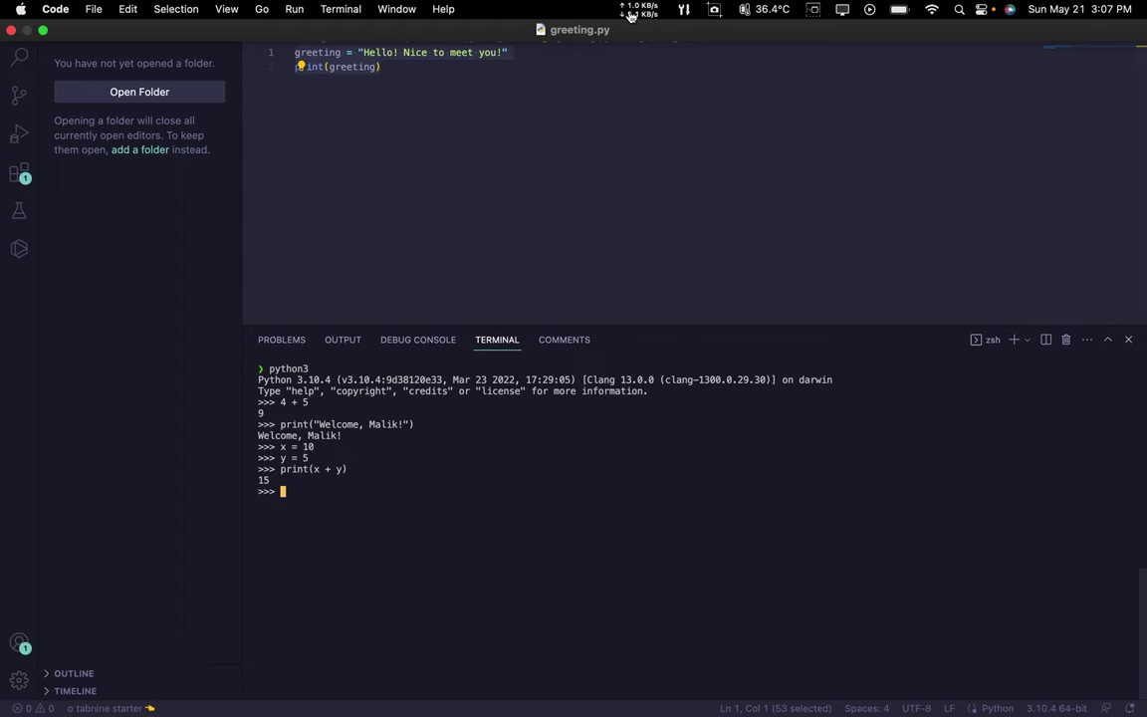
{"action": "left_click", "coordinate": [721, 14]}
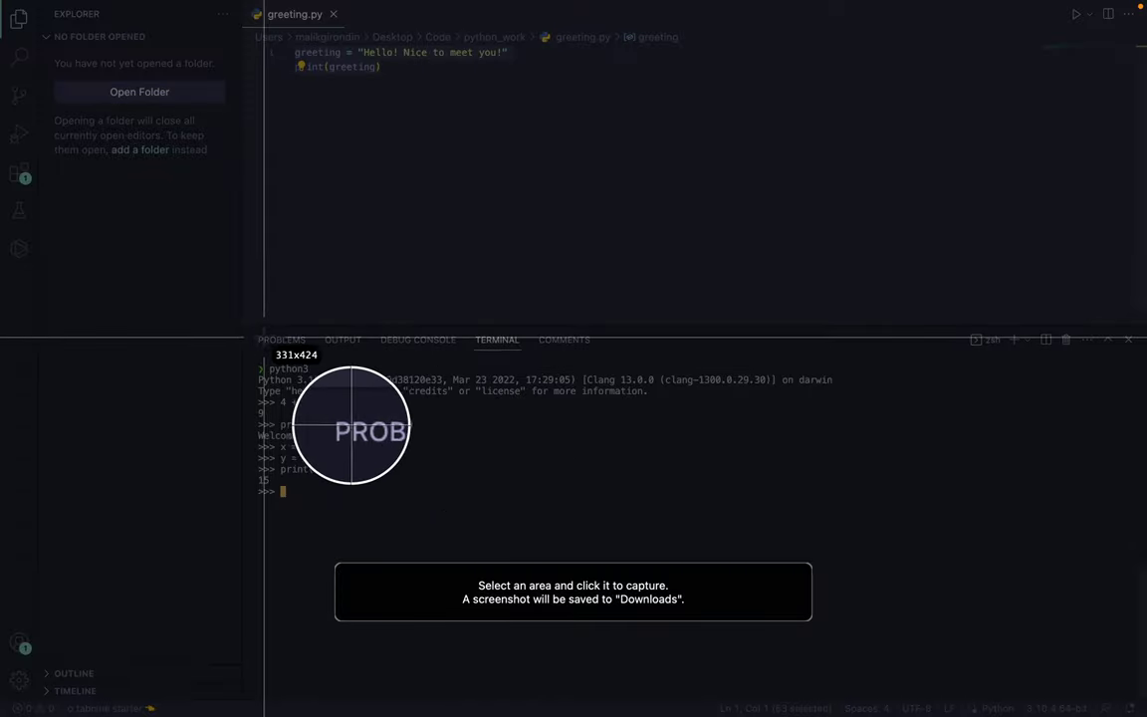
{"action": "left_click_drag", "start_coordinate": [246, 334], "coordinate": [849, 530]}
{"action": "left_click", "coordinate": [717, 453]}
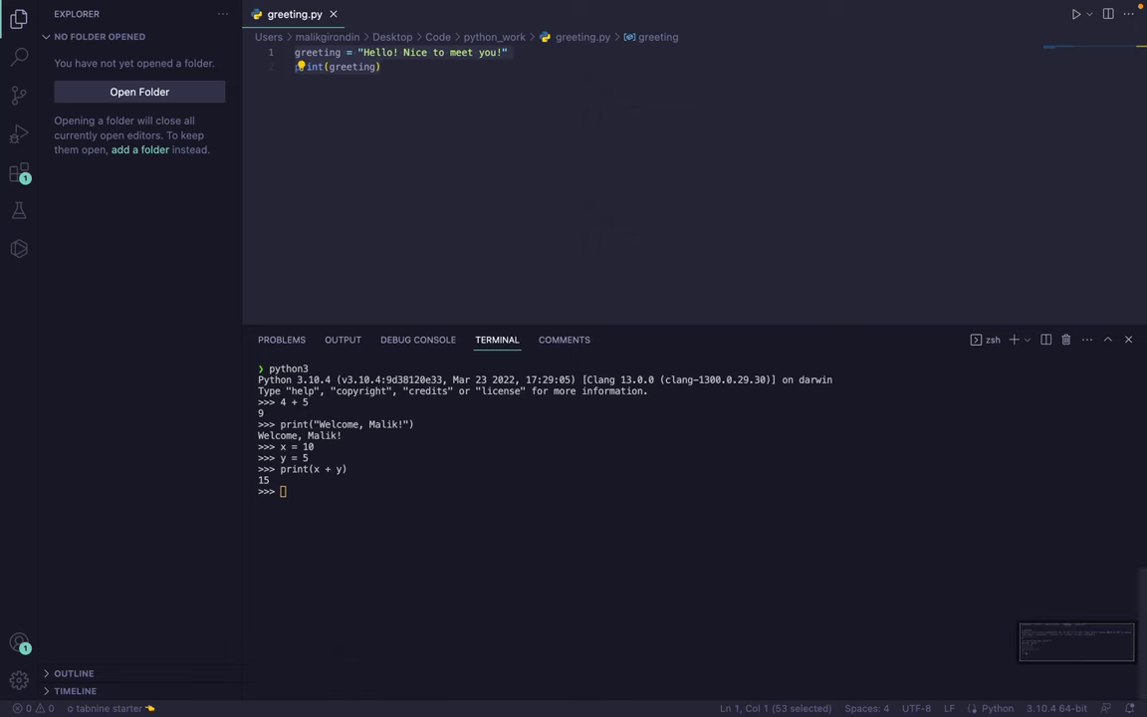
{"action": "key", "text": "ctrl+Right"}
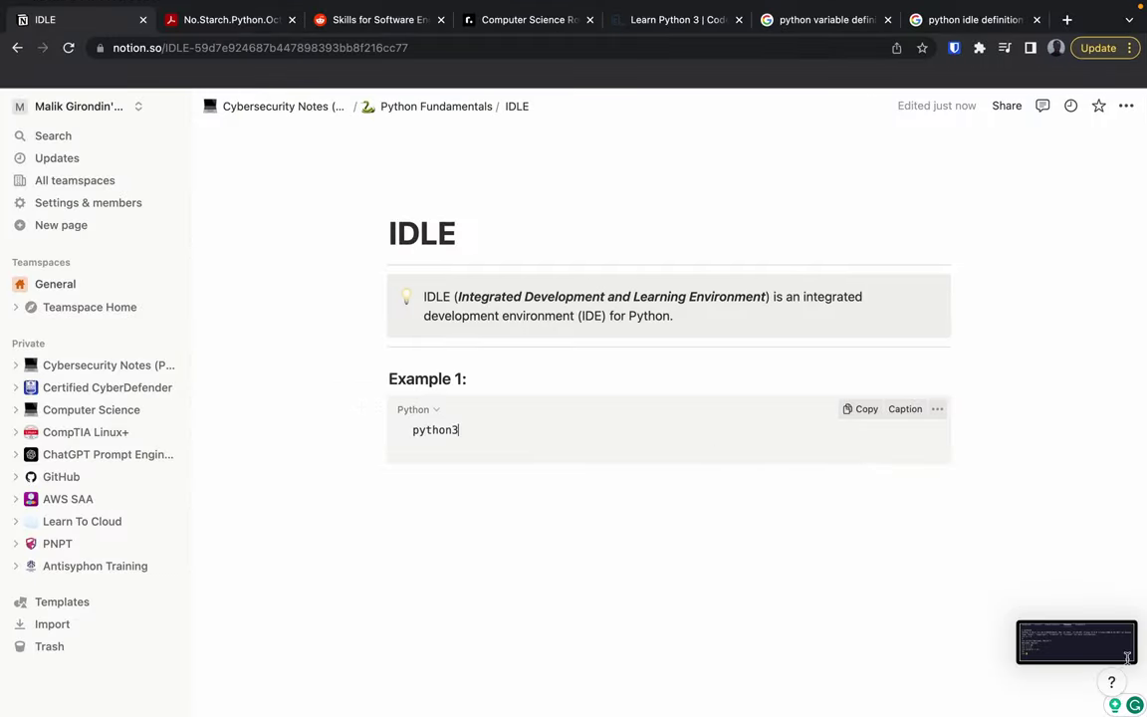
{"action": "left_click_drag", "start_coordinate": [1080, 645], "coordinate": [697, 562]}
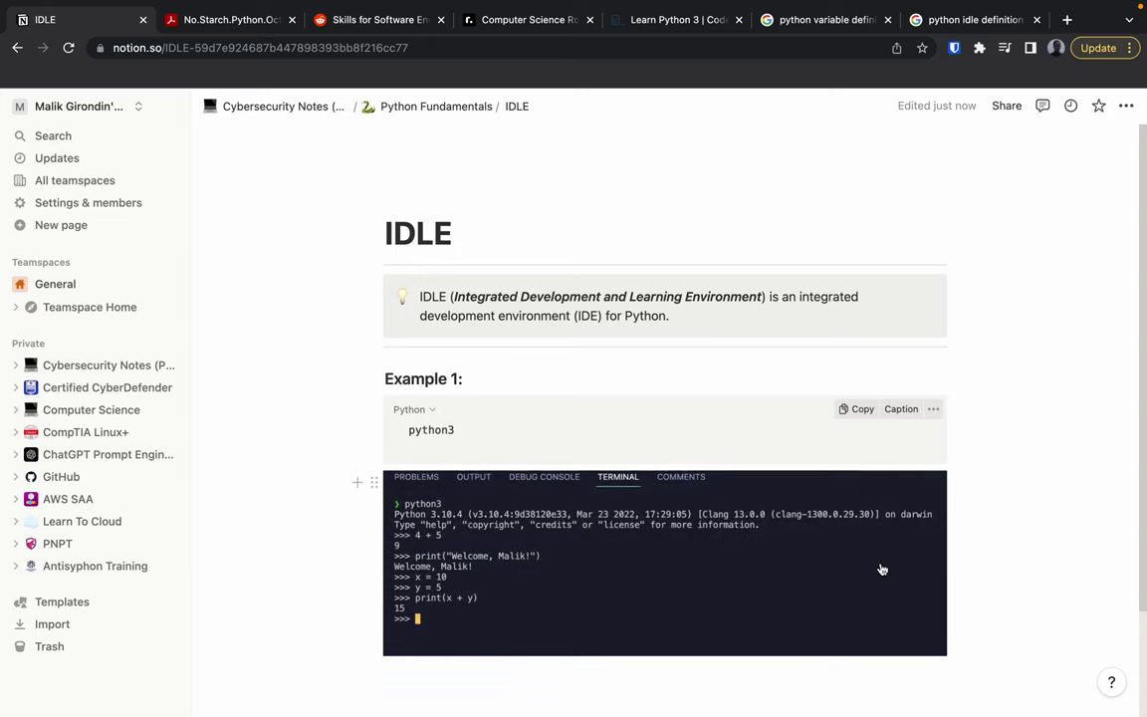
Add a divider below the terminal screenshot on the IDLE page
{"action": "scroll", "coordinate": [882, 568], "scroll_direction": "down", "scroll_amount": 3}
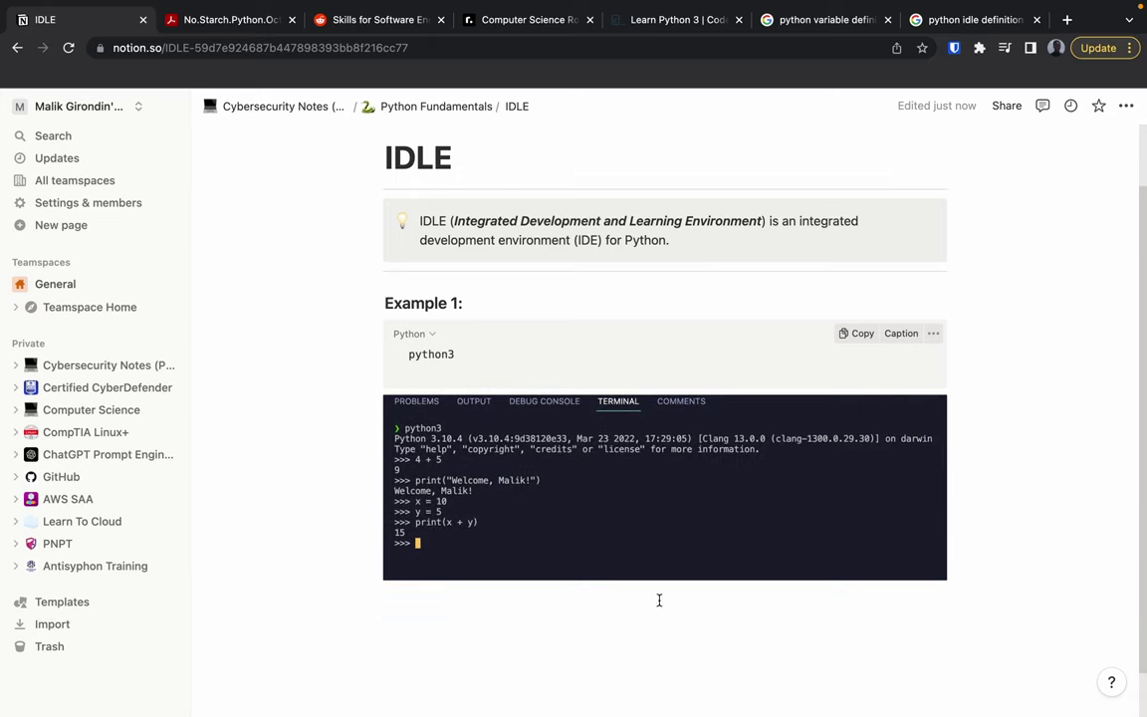
{"action": "left_click", "coordinate": [659, 601]}
{"action": "type", "text": "---"}
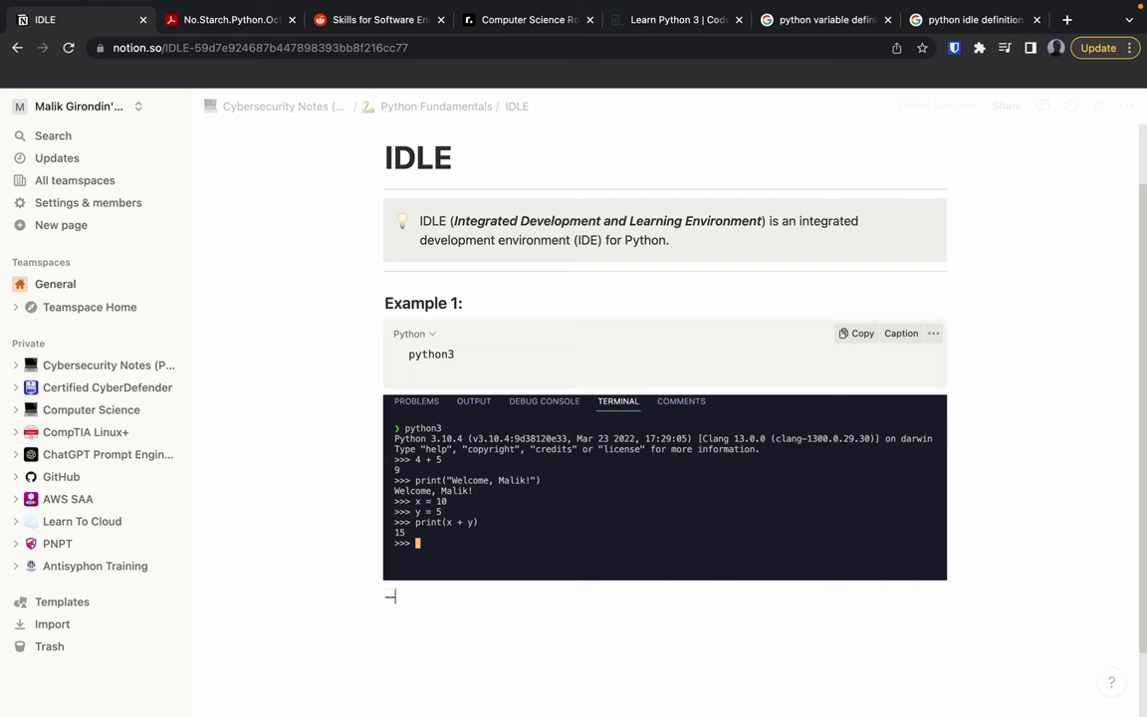
Show video results for the "python idle definition" search and copy the link to "What is Python IDLE and How to Use the IDLE Shell"
{"action": "left_click", "coordinate": [989, 22]}
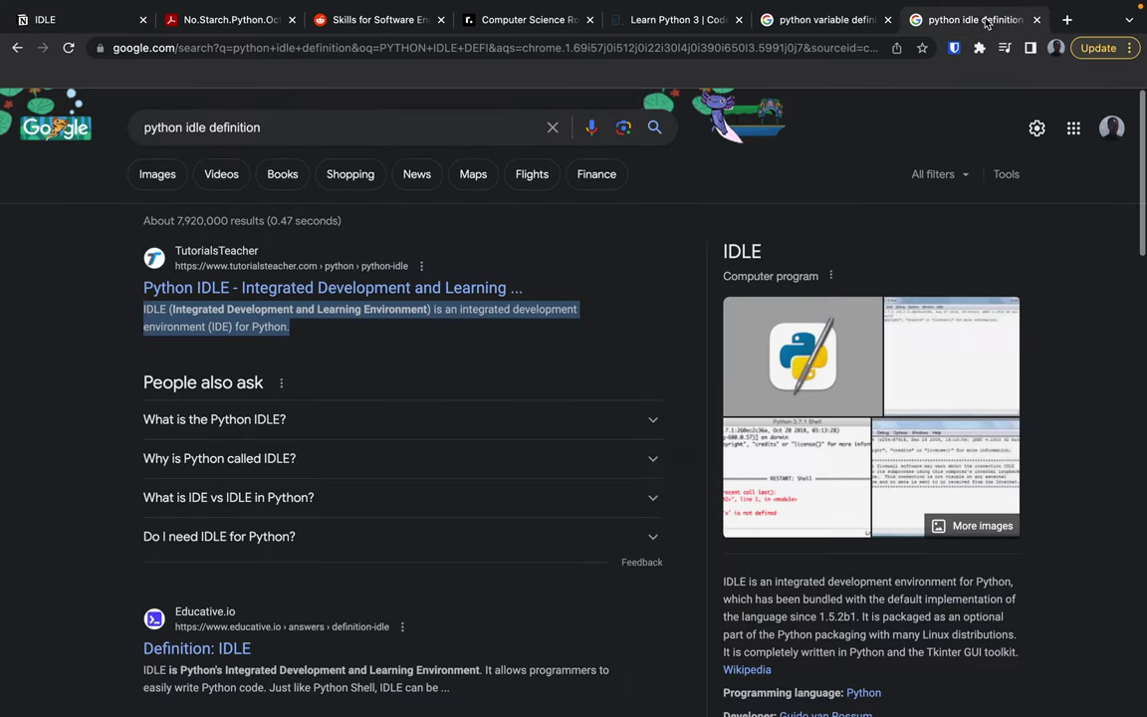
{"action": "left_click", "coordinate": [220, 175]}
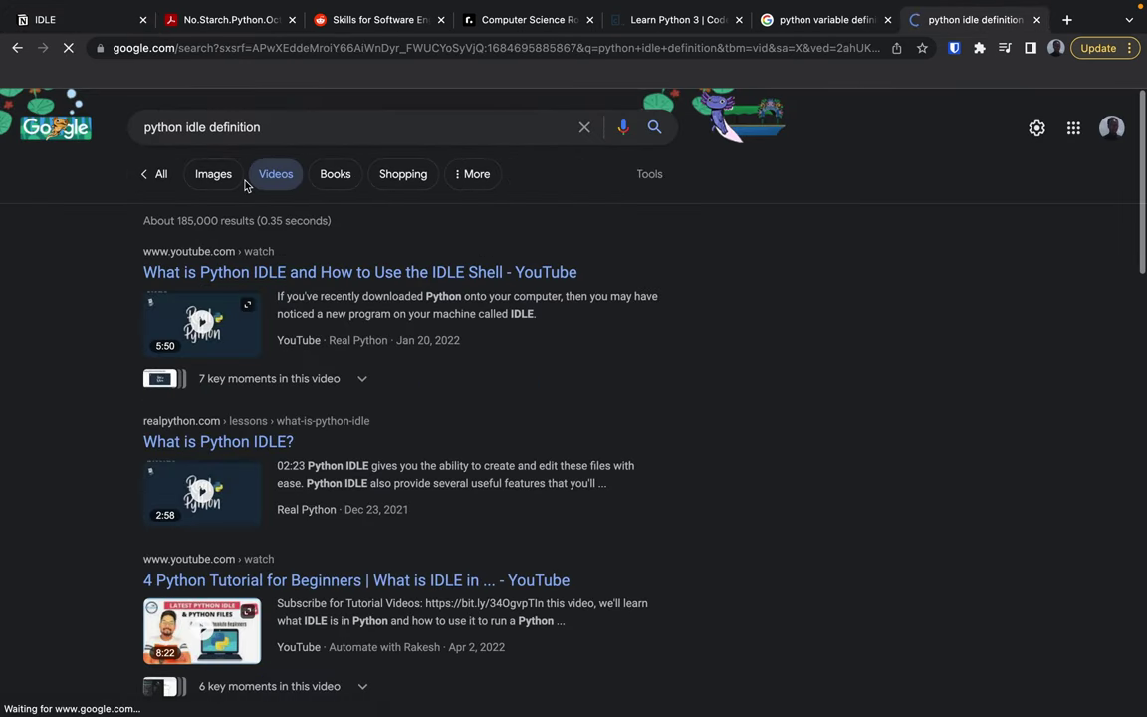
{"action": "right_click", "coordinate": [251, 271]}
{"action": "mouse_move", "coordinate": [298, 332]}
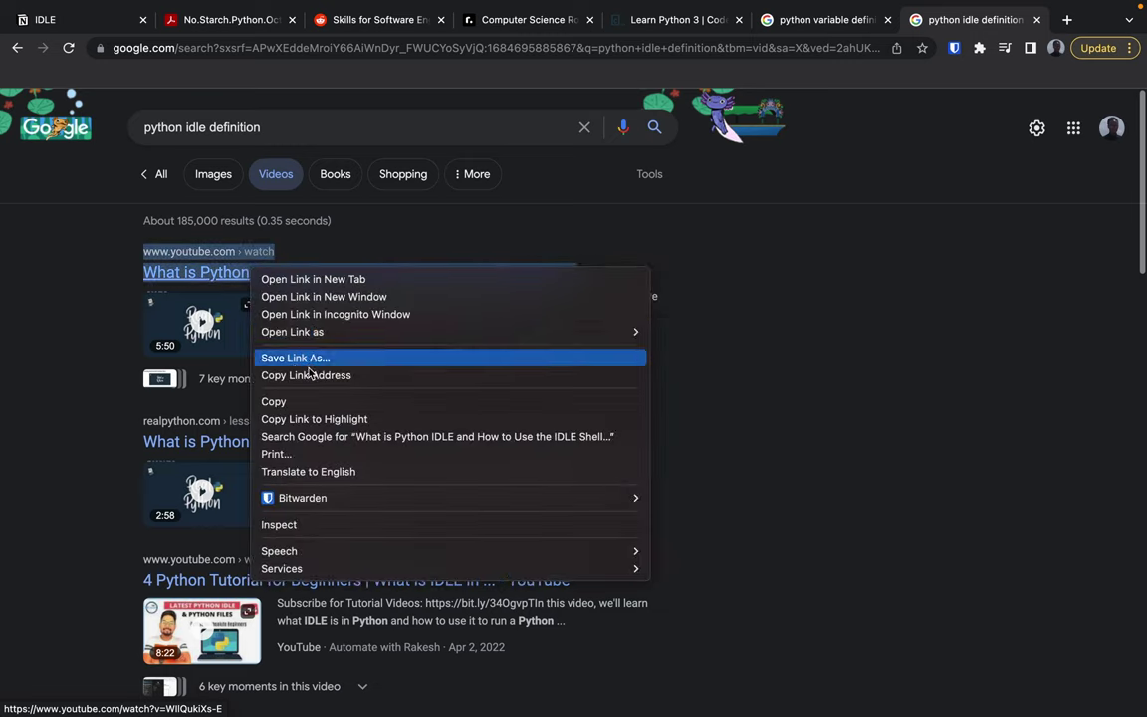
{"action": "left_click", "coordinate": [310, 376]}
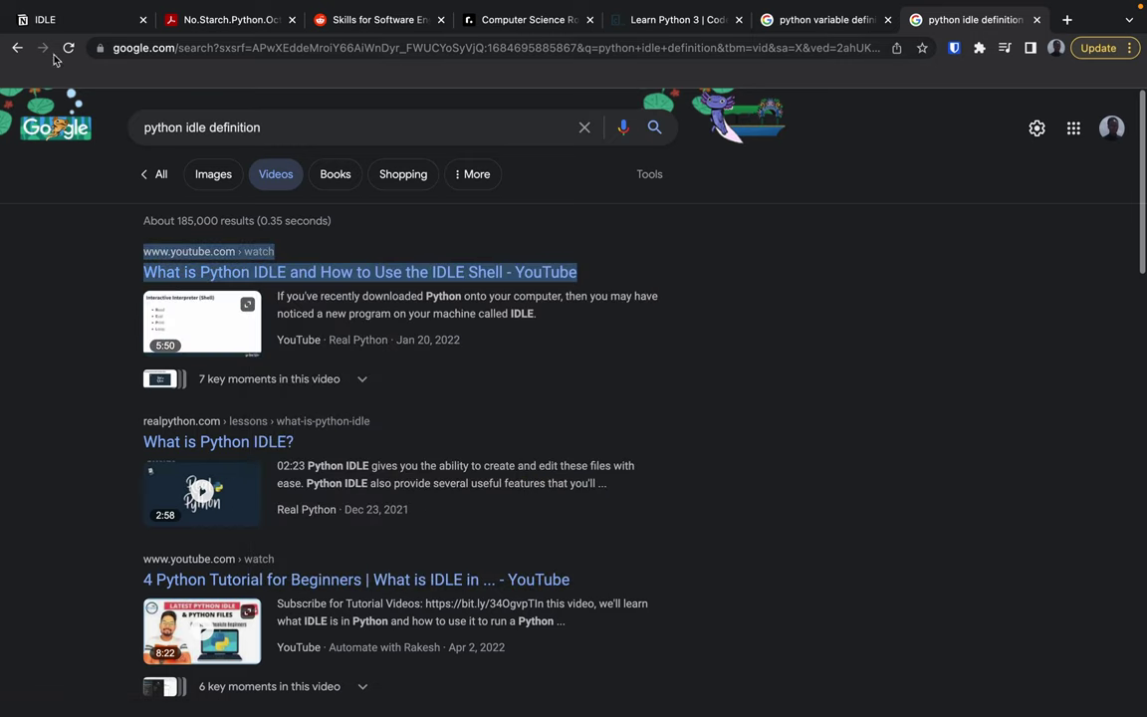
Embed the copied YouTube video below the last divider on the Notion IDLE page
{"action": "left_click", "coordinate": [50, 22]}
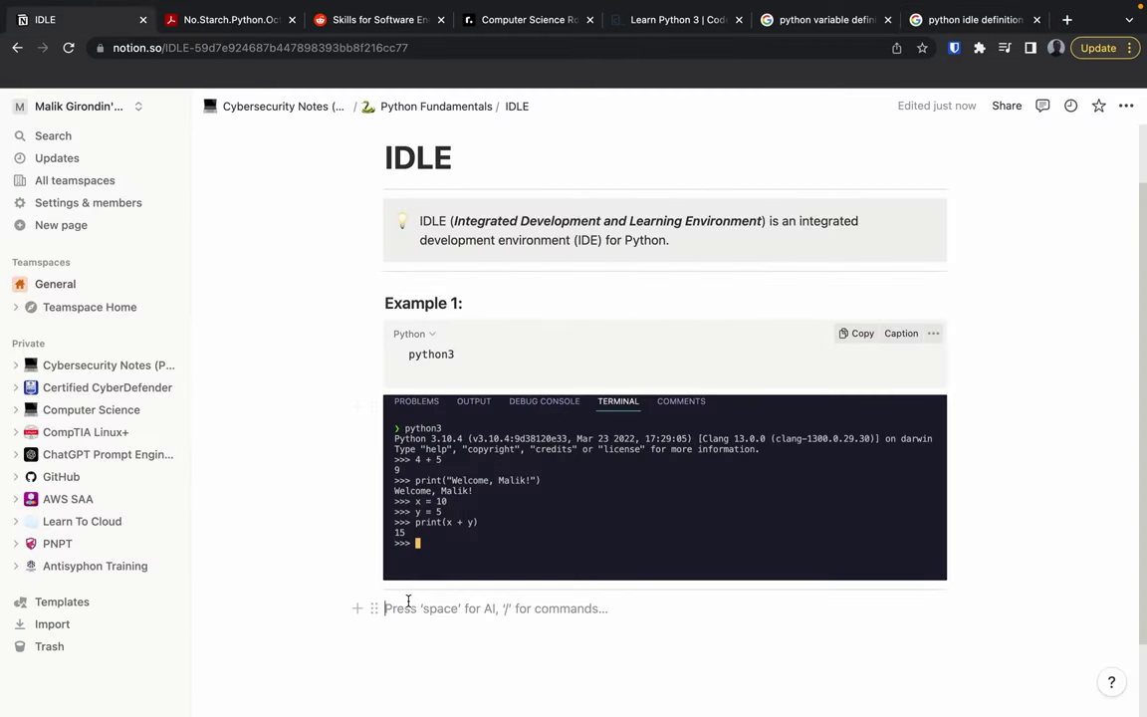
{"action": "type", "text": "https://www.youtube.com/watch?v=WIlQukiXs-E"}
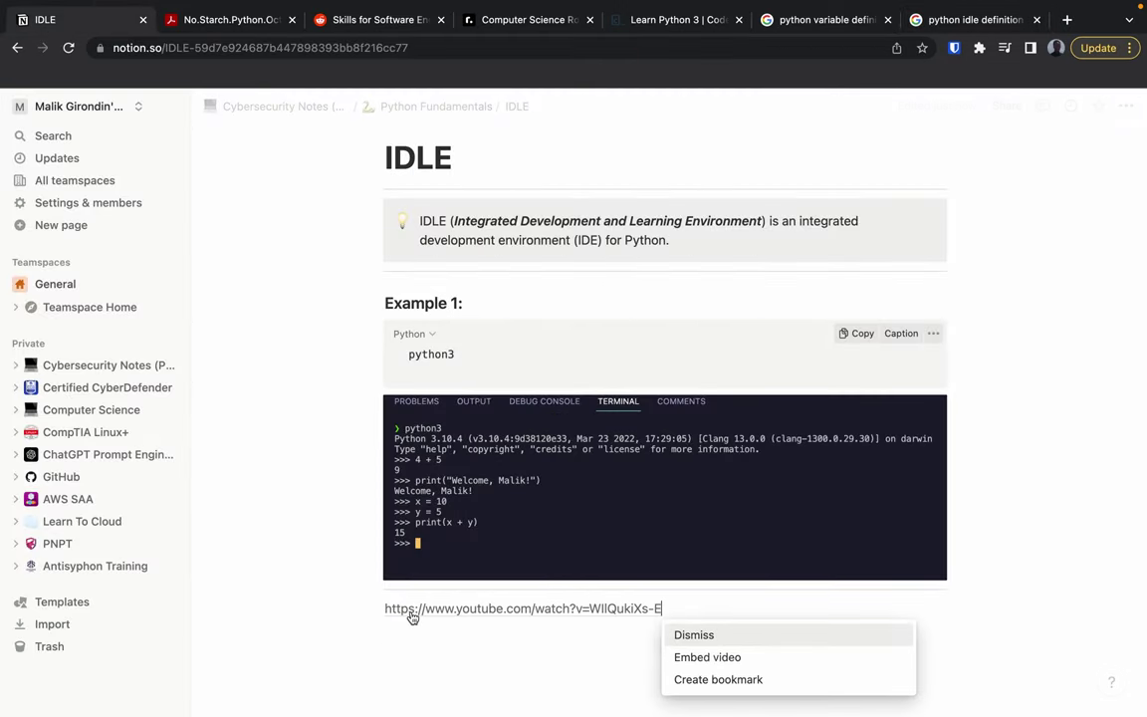
{"action": "left_click", "coordinate": [716, 664]}
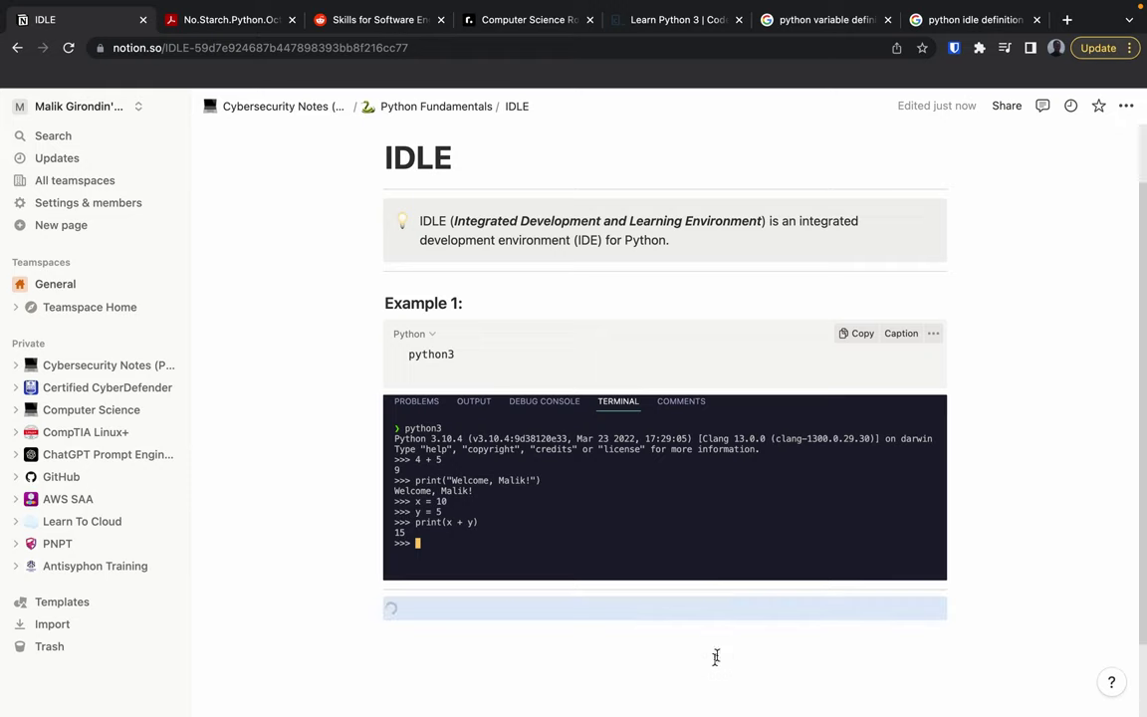
{"action": "scroll", "coordinate": [972, 425], "scroll_direction": "down", "scroll_amount": 3}
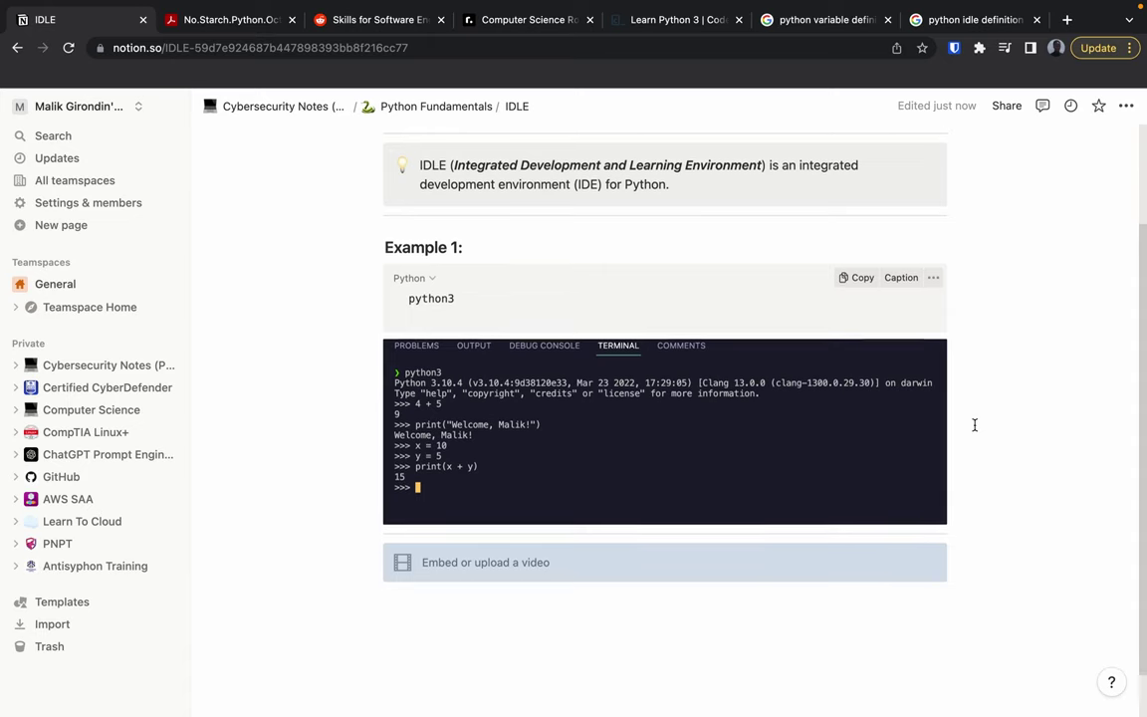
{"action": "scroll", "coordinate": [974, 425], "scroll_direction": "down", "scroll_amount": 2}
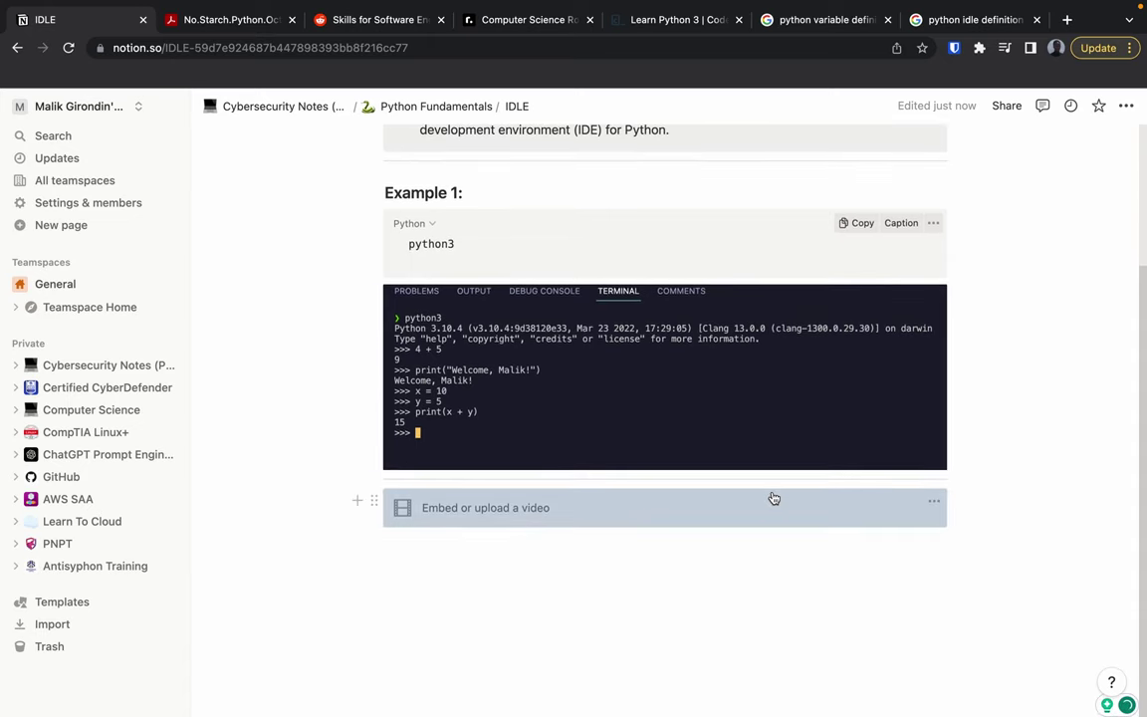
{"action": "left_click", "coordinate": [587, 557]}
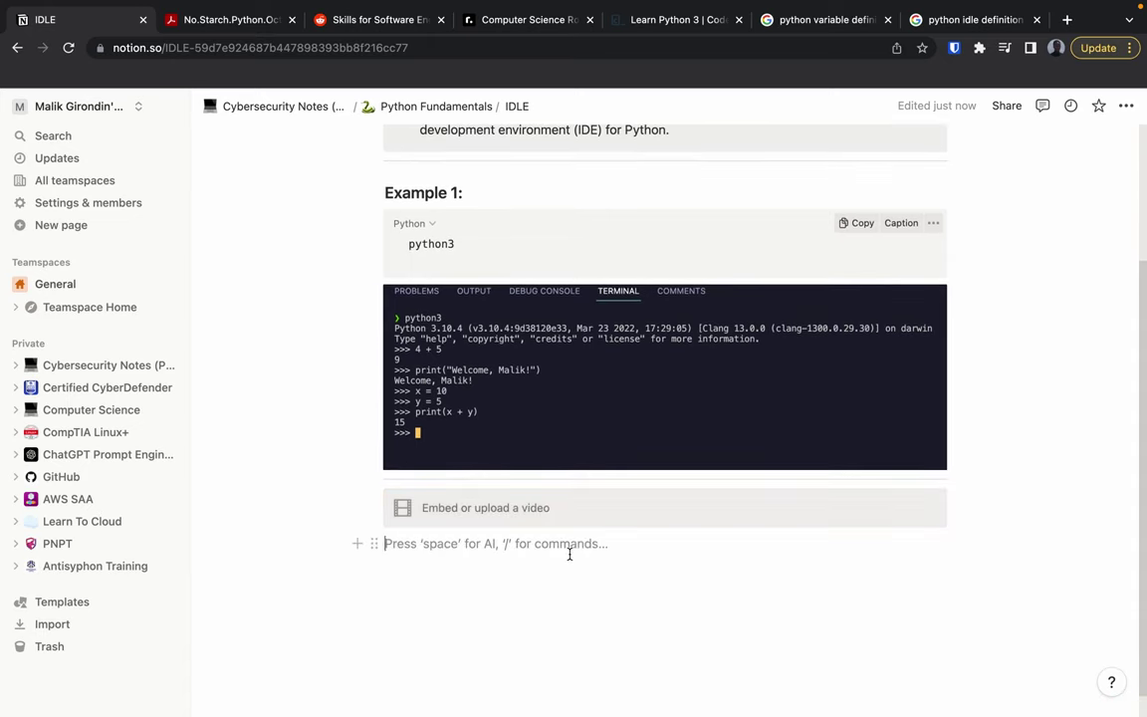
{"action": "type", "text": "https://www.youtube.com/watch?v=WIlQukiXs-E"}
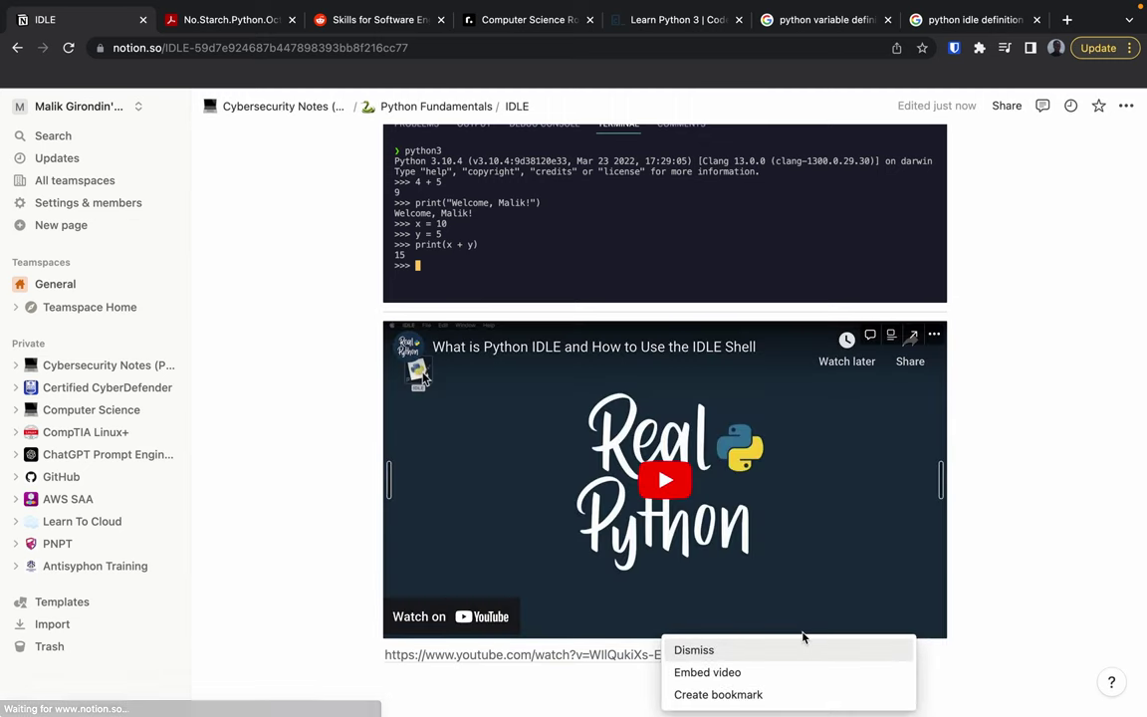
{"action": "left_click", "coordinate": [974, 552]}
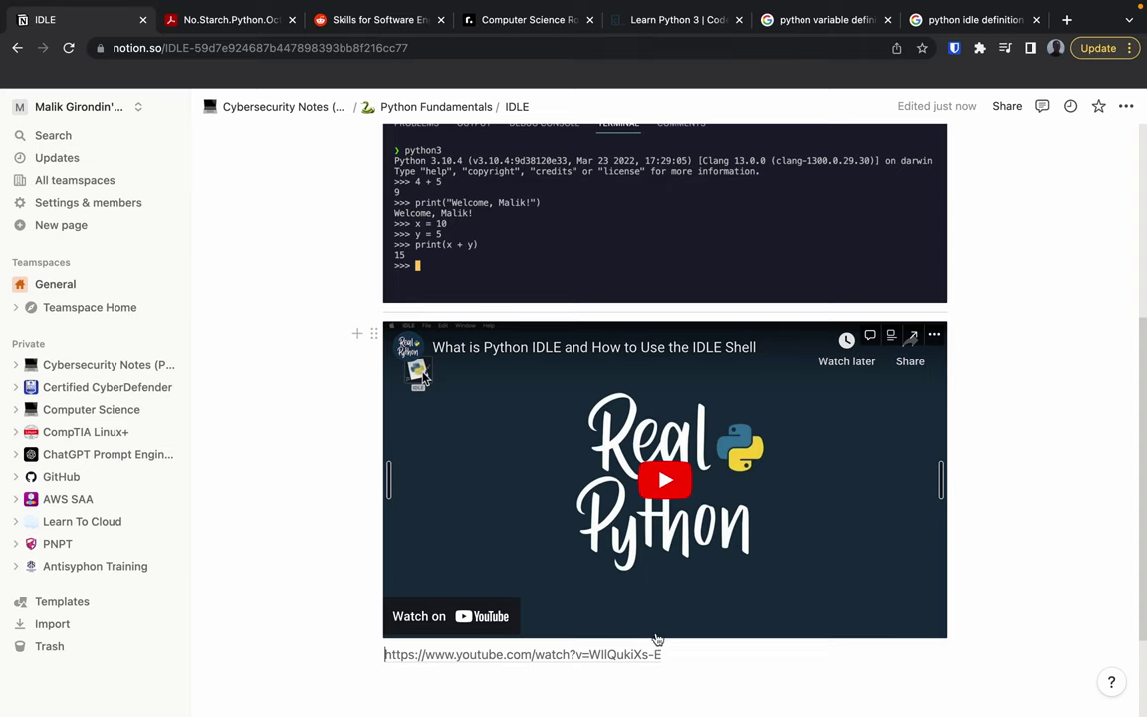
{"action": "left_click_drag", "start_coordinate": [665, 654], "coordinate": [385, 655]}
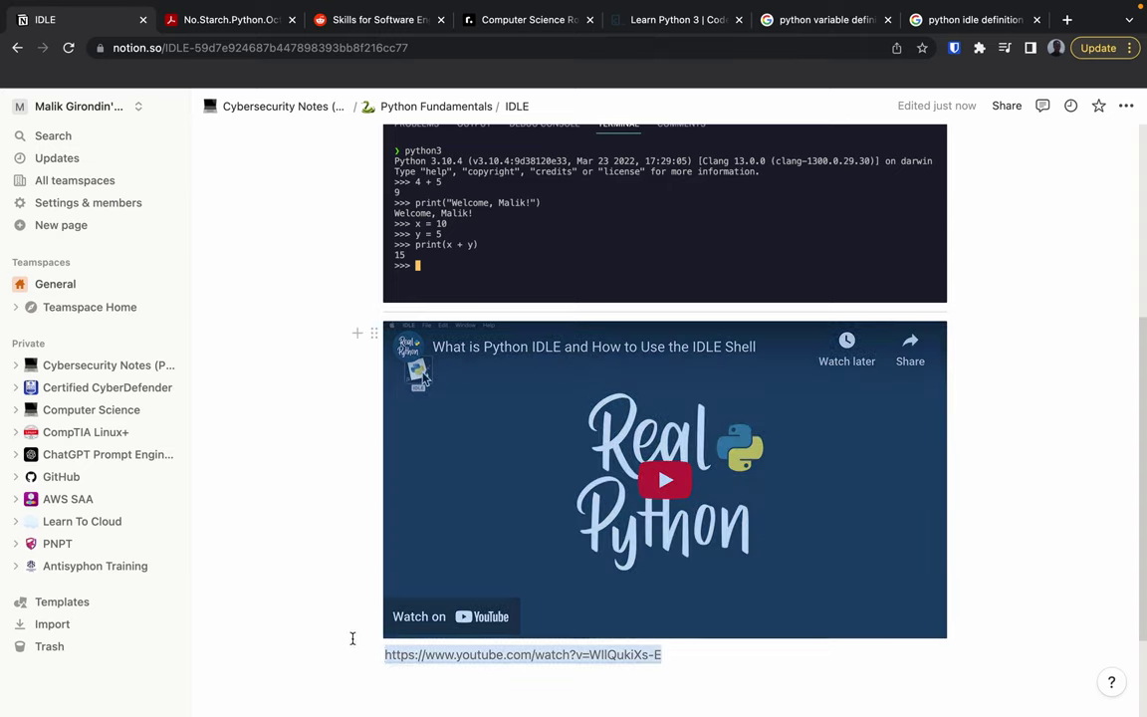
{"action": "key", "text": "Right"}
{"action": "key", "text": "BackSpace"}
{"action": "key", "text": "BackSpace"}
{"action": "key", "text": "BackSpace"}
{"action": "key", "text": "BackSpace"}
{"action": "key", "text": "BackSpace"}
{"action": "key", "text": "BackSpace"}
{"action": "key", "text": "BackSpace"}
{"action": "key", "text": "BackSpace"}
{"action": "key", "text": "BackSpace"}
{"action": "key", "text": "BackSpace"}
{"action": "key", "text": "BackSpace"}
{"action": "key", "text": "BackSpace"}
{"action": "key", "text": "BackSpace"}
{"action": "key", "text": "BackSpace"}
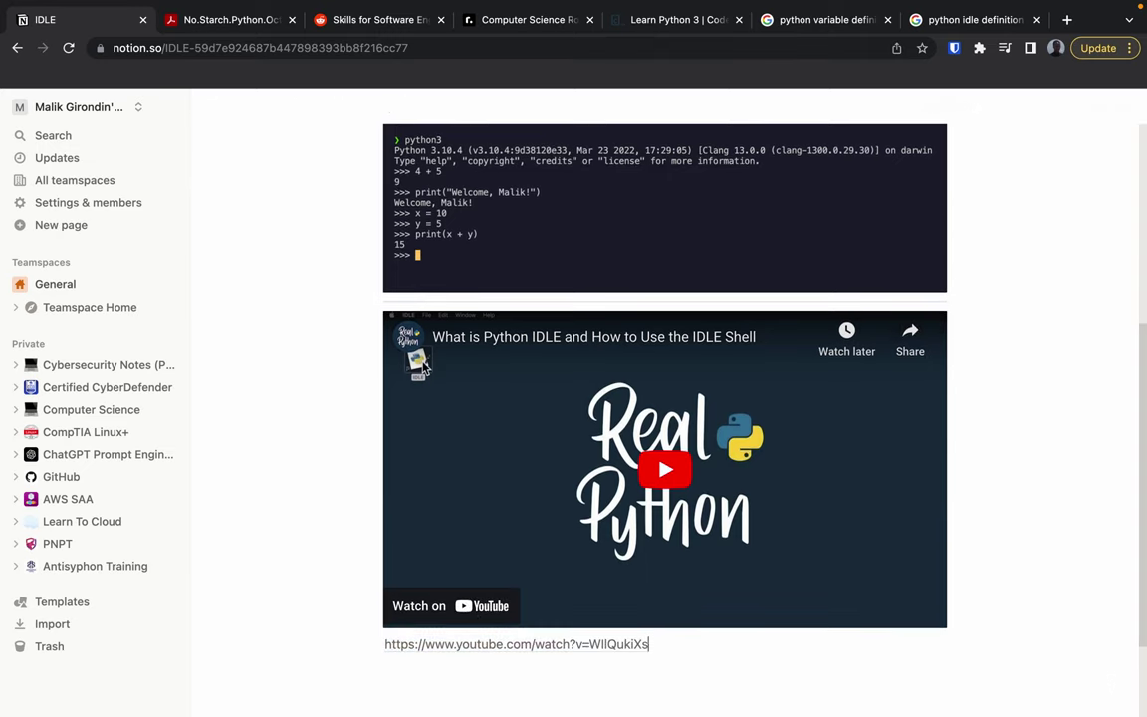
{"action": "key", "text": "BackSpace"}
{"action": "key", "text": "BackSpace"}
{"action": "key", "text": "BackSpace"}
{"action": "key", "text": "BackSpace"}
{"action": "key", "text": "BackSpace"}
{"action": "key", "text": "BackSpace"}
{"action": "key", "text": "BackSpace"}
{"action": "key", "text": "BackSpace"}
{"action": "key", "text": "BackSpace"}
{"action": "key", "text": "BackSpace"}
{"action": "key", "text": "BackSpace"}
{"action": "key", "text": "BackSpace"}
{"action": "key", "text": "BackSpace"}
{"action": "key", "text": "BackSpace"}
{"action": "key", "text": "BackSpace"}
{"action": "key", "text": "BackSpace"}
{"action": "key", "text": "BackSpace"}
{"action": "key", "text": "BackSpace"}
{"action": "key", "text": "BackSpace"}
{"action": "key", "text": "BackSpace"}
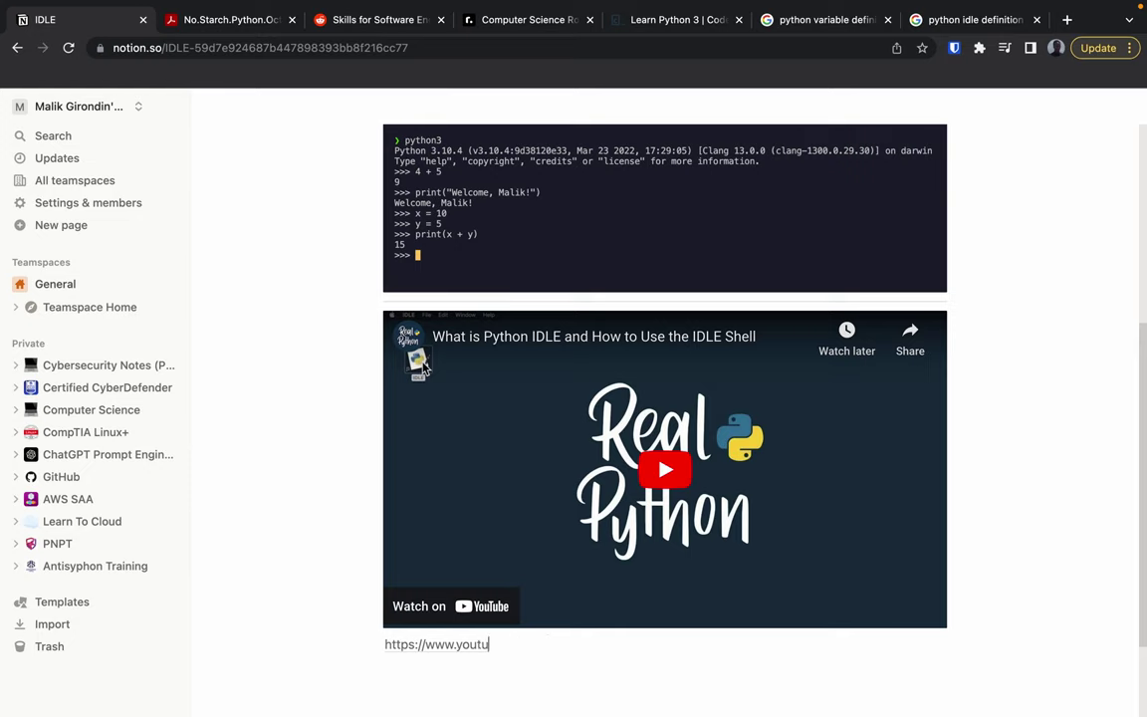
{"action": "key", "text": "BackSpace"}
{"action": "key", "text": "BackSpace"}
{"action": "key", "text": "BackSpace"}
{"action": "key", "text": "BackSpace"}
Review the IDLE page and walk through the Cybersecurity Notes (Python) hierarchy, including Python Fundamentals and its Scripts (Strings and Variables) and IDLE sub-pages
{"action": "scroll", "coordinate": [537, 481], "scroll_direction": "up", "scroll_amount": 5}
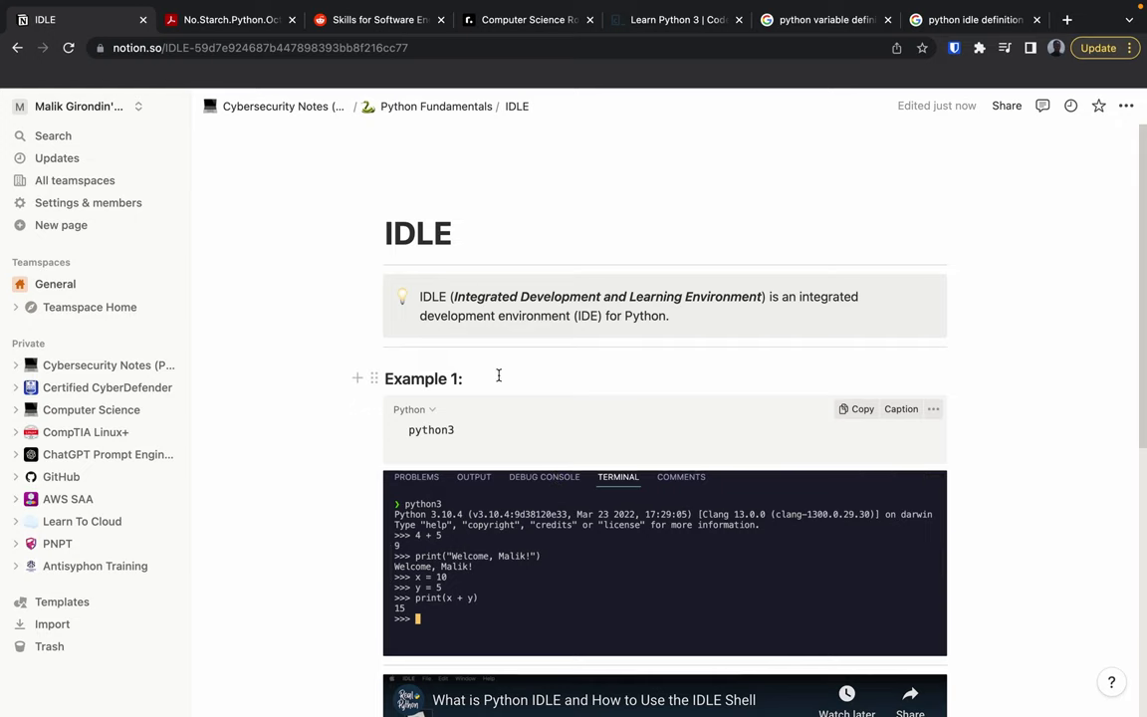
{"action": "scroll", "coordinate": [499, 378], "scroll_direction": "down", "scroll_amount": 4}
{"action": "scroll", "coordinate": [500, 382], "scroll_direction": "down", "scroll_amount": 2}
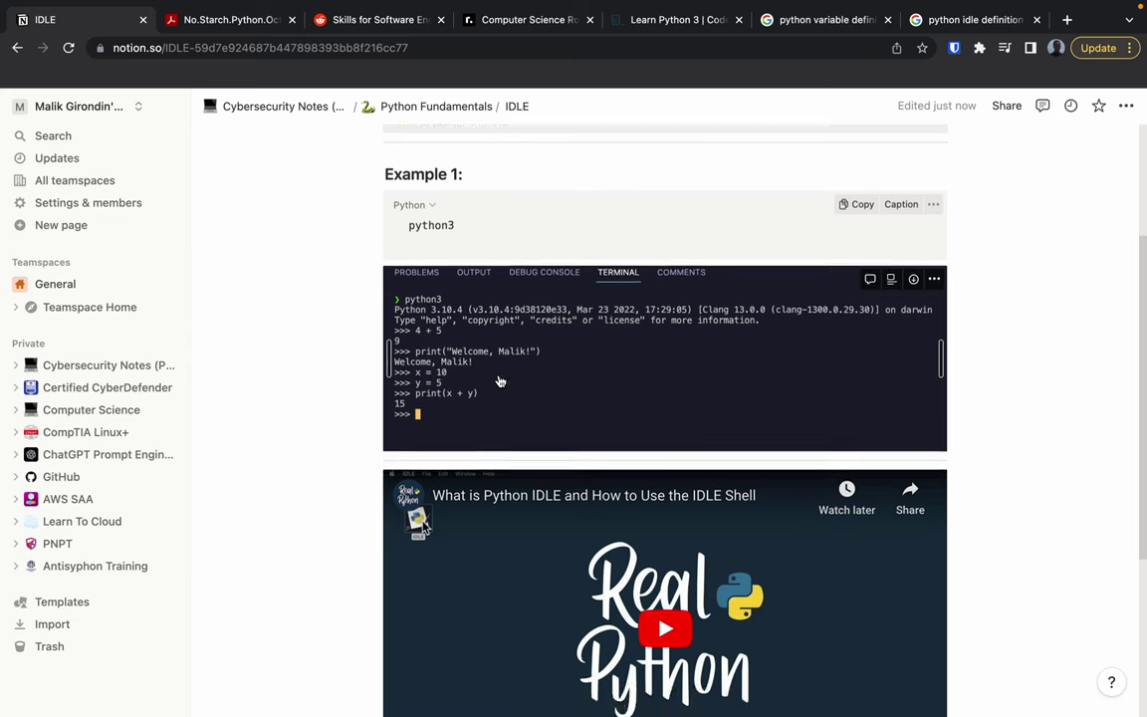
{"action": "scroll", "coordinate": [582, 550], "scroll_direction": "down", "scroll_amount": 1}
{"action": "scroll", "coordinate": [582, 549], "scroll_direction": "up", "scroll_amount": 7}
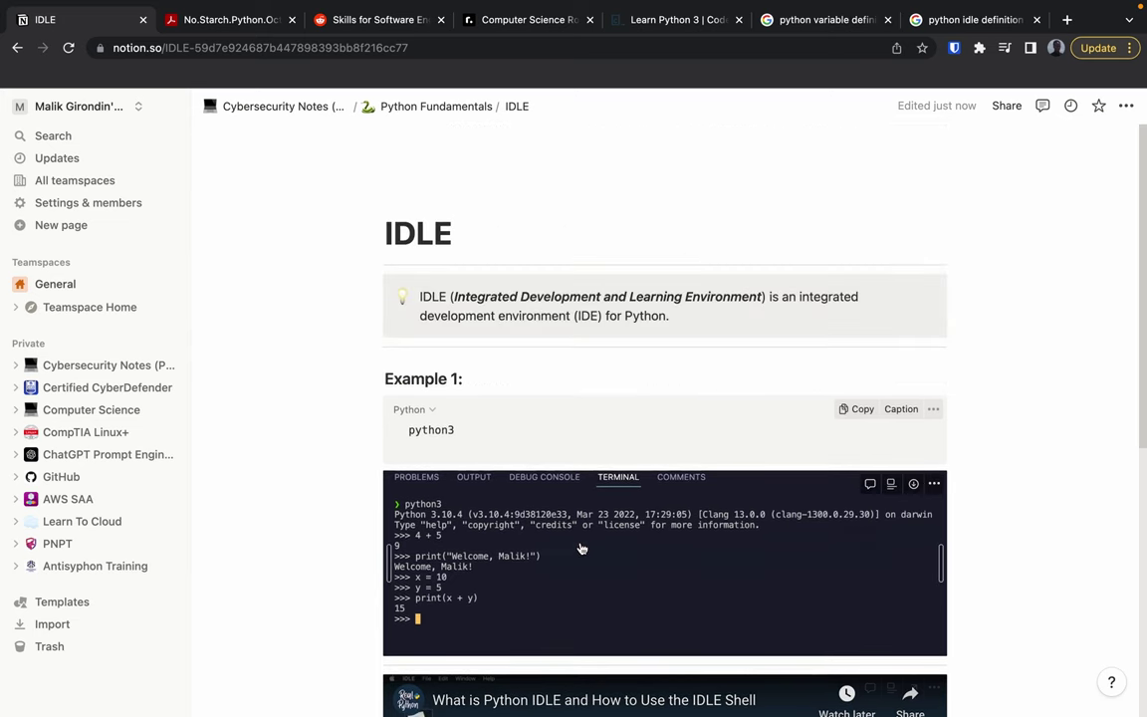
{"action": "left_click", "coordinate": [284, 107]}
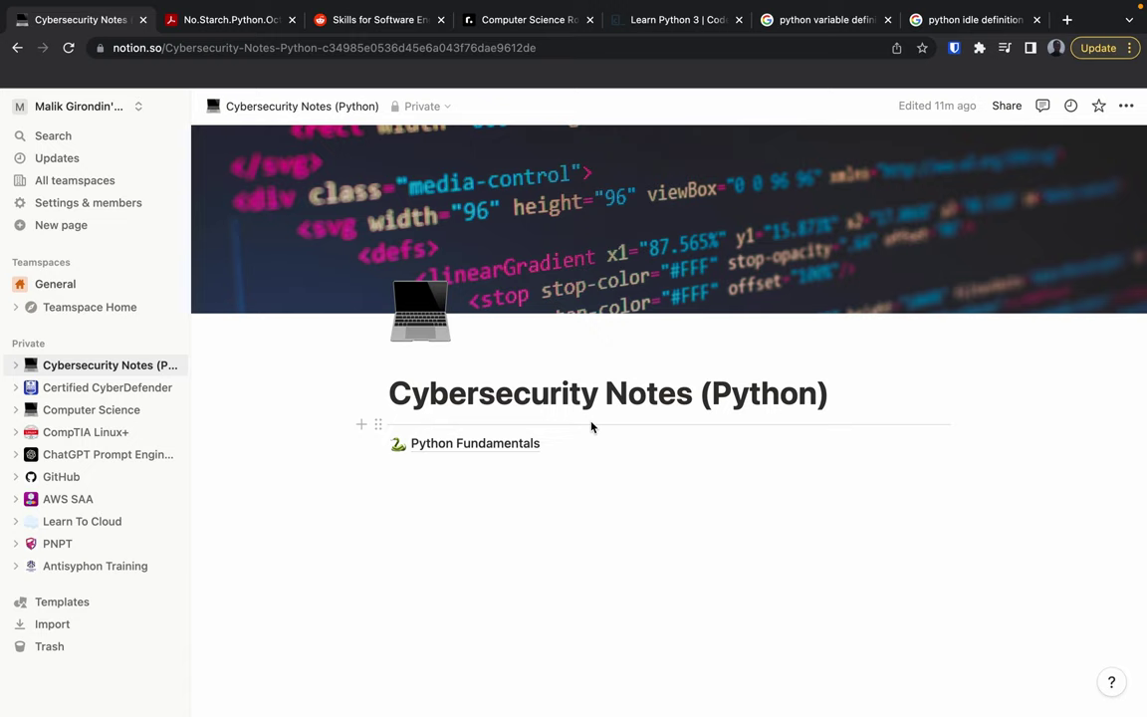
{"action": "left_click", "coordinate": [481, 444]}
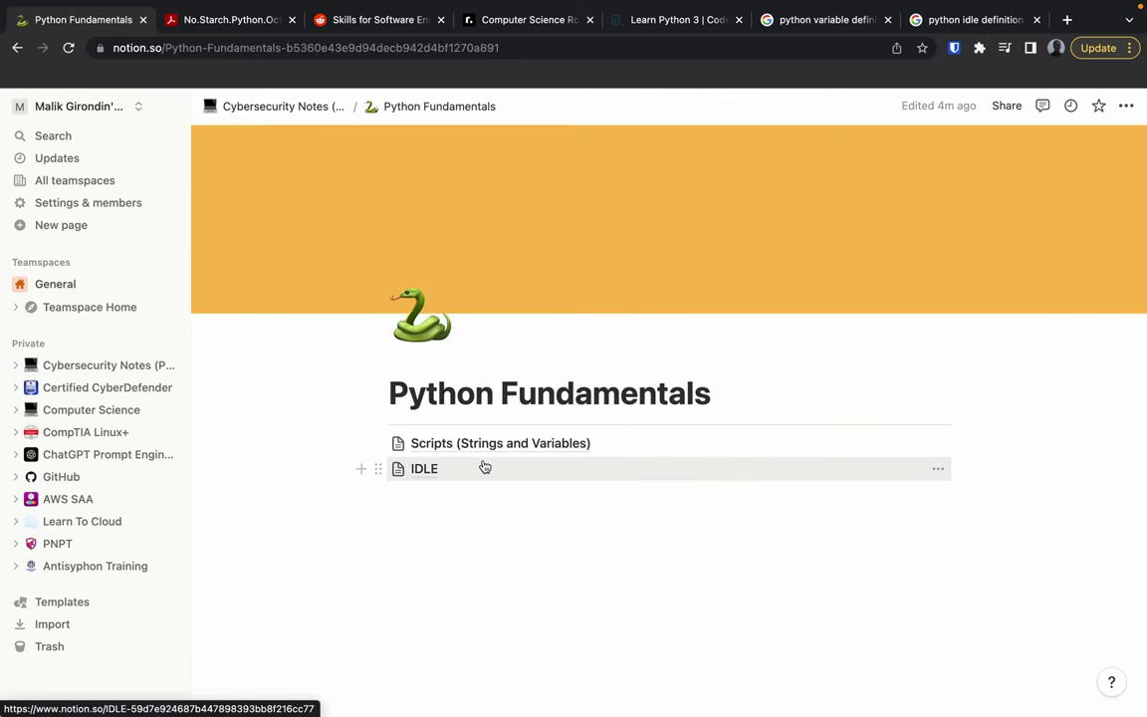
{"action": "left_click", "coordinate": [484, 443]}
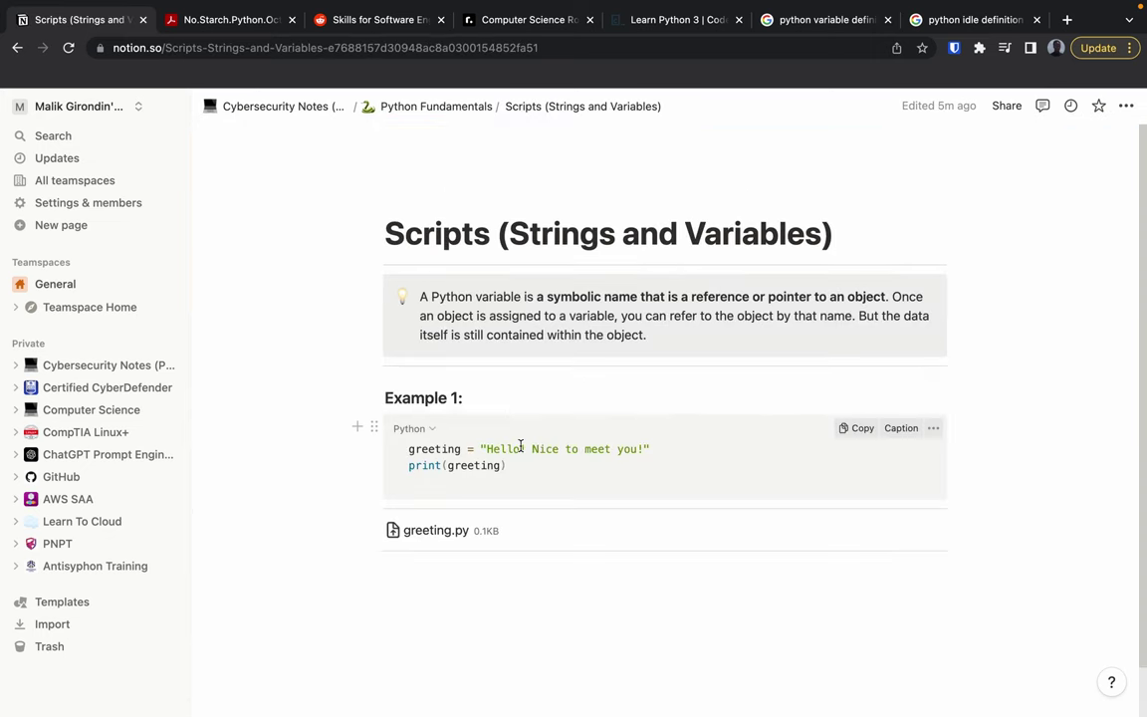
{"action": "left_click", "coordinate": [431, 108]}
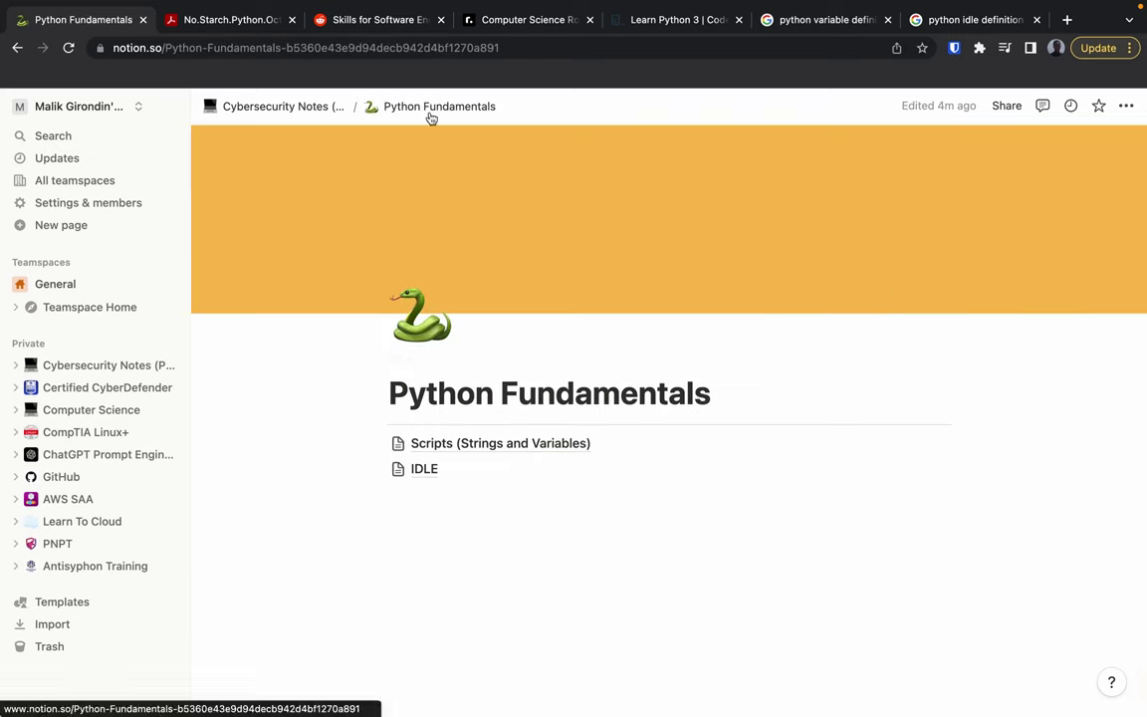
{"action": "left_click", "coordinate": [416, 470]}
{"action": "scroll", "coordinate": [476, 458], "scroll_direction": "down", "scroll_amount": 5}
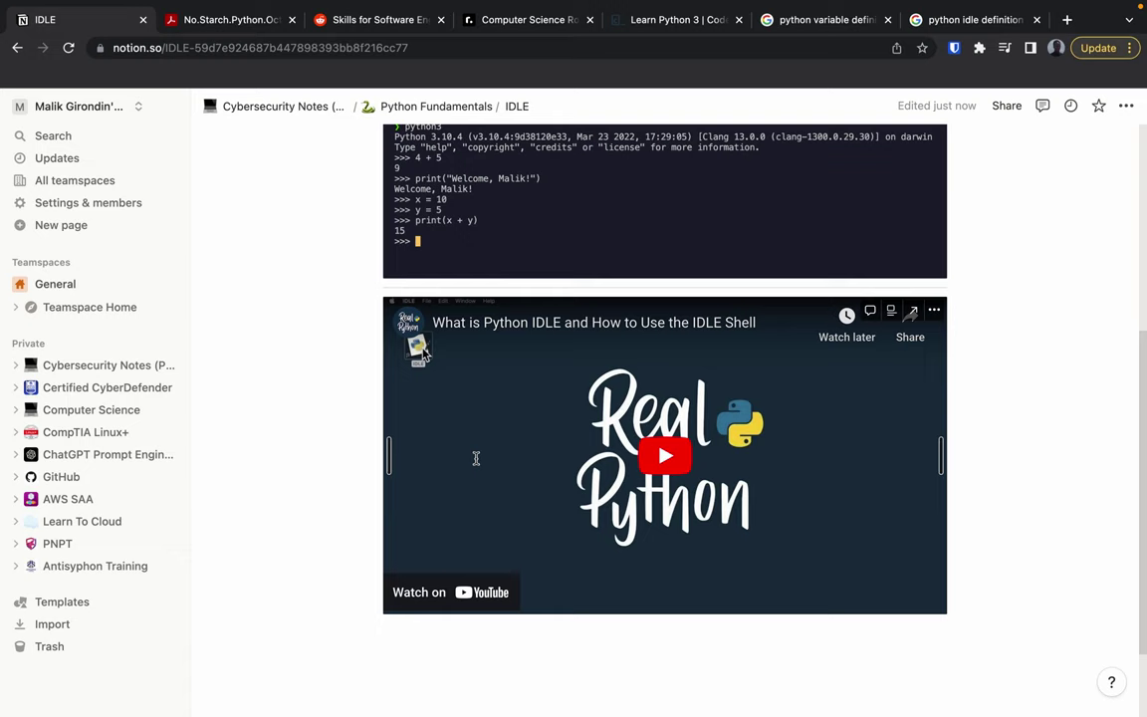
{"action": "scroll", "coordinate": [476, 458], "scroll_direction": "up", "scroll_amount": 5}
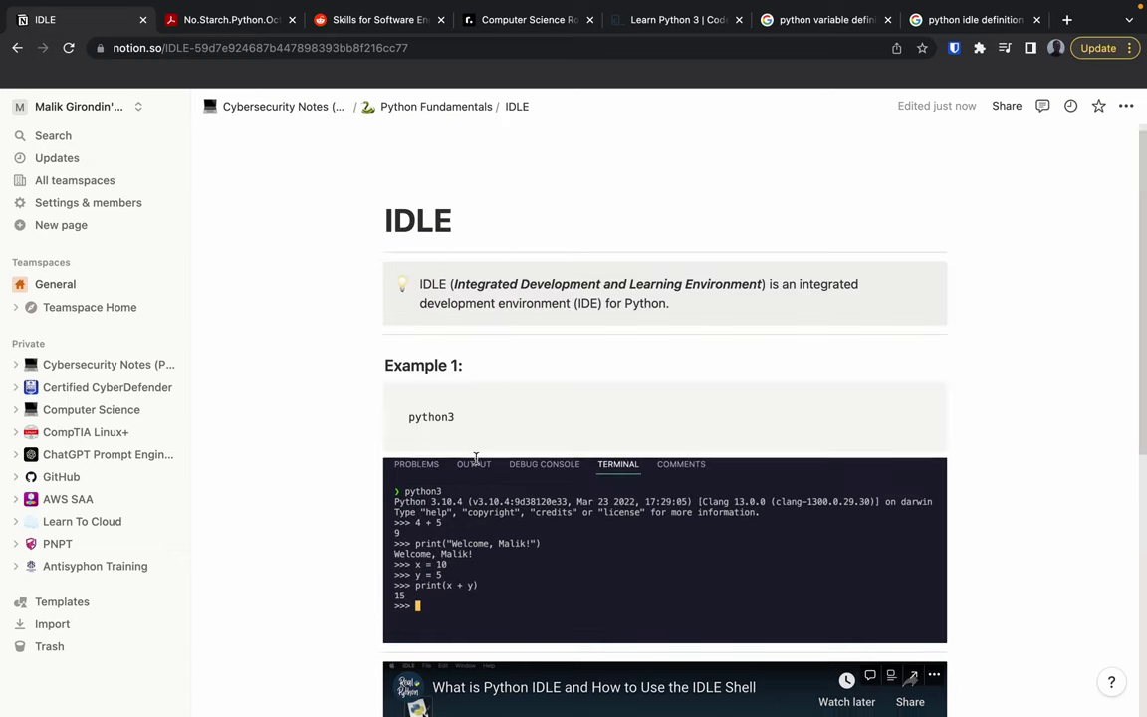
Open the Practical Ethical Hacking course page within the PNPT notes
{"action": "left_click", "coordinate": [71, 544]}
{"action": "scroll", "coordinate": [374, 589], "scroll_direction": "down", "scroll_amount": 3}
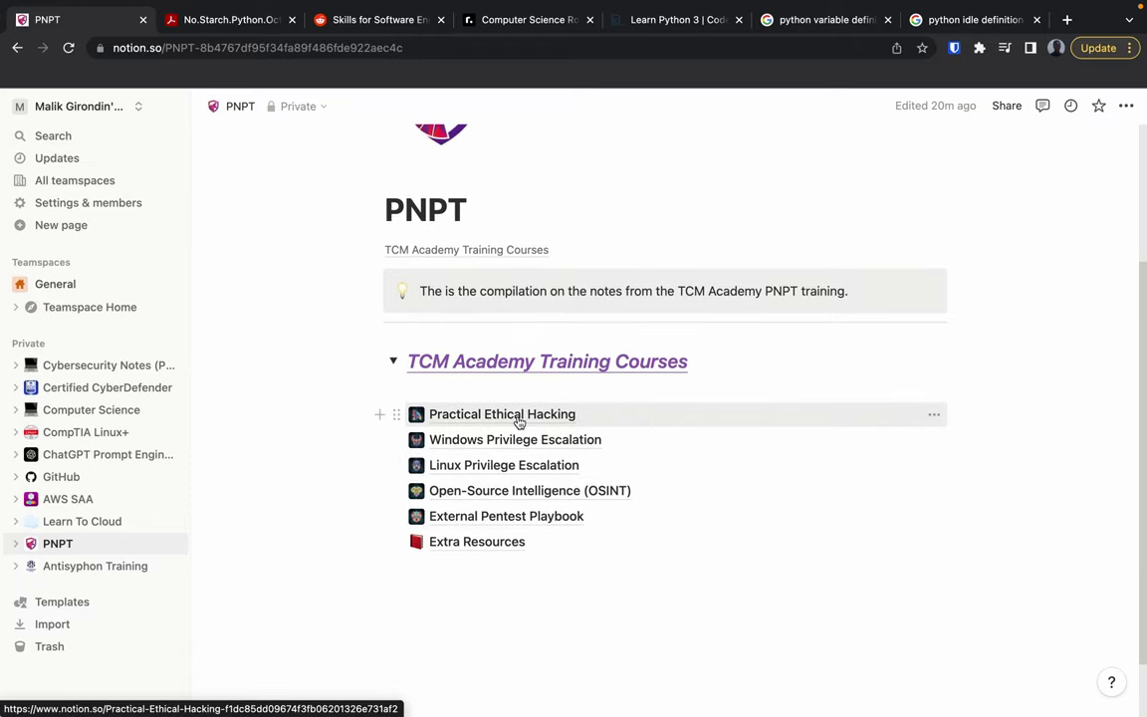
{"action": "left_click", "coordinate": [518, 415]}
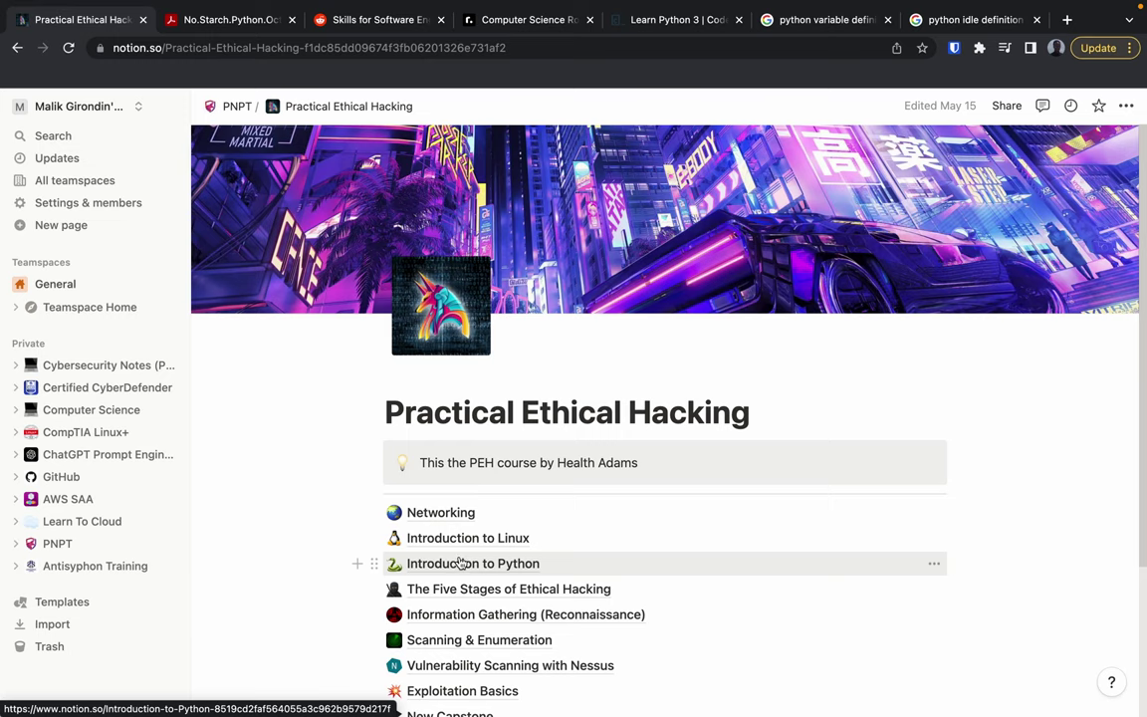
Open the Introduction to Python page in the Practical Ethical Hacking notes and look through its list of topic sub-pages
{"action": "left_click", "coordinate": [460, 564]}
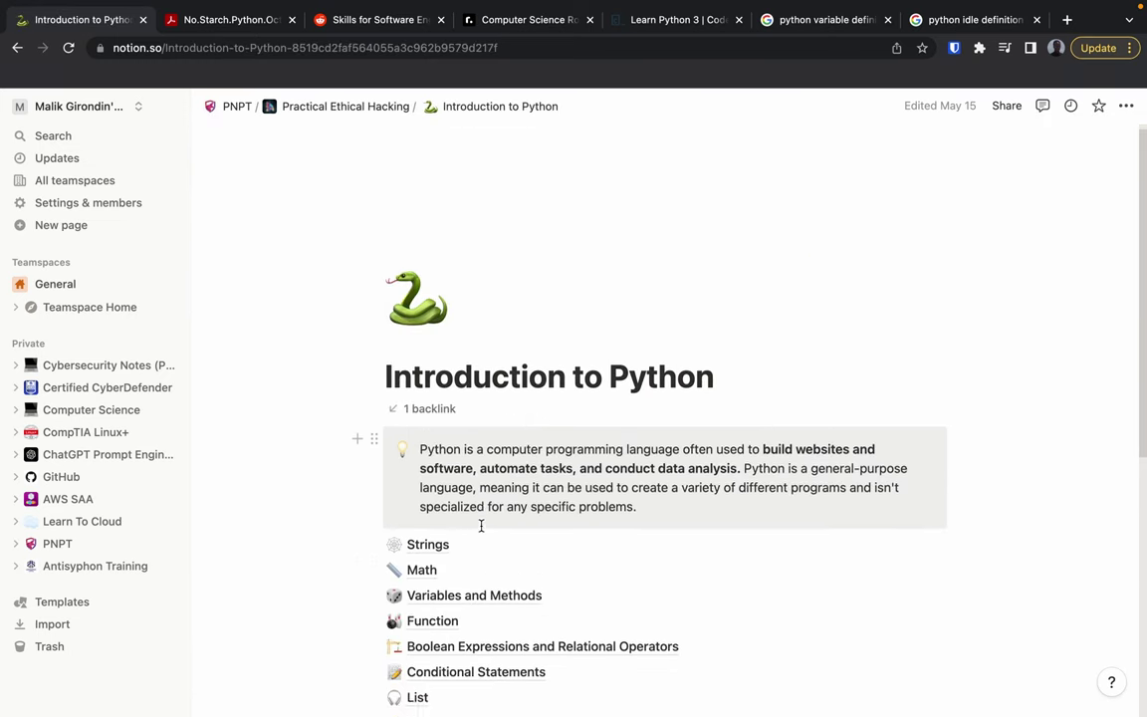
{"action": "scroll", "coordinate": [481, 525], "scroll_direction": "down", "scroll_amount": 5}
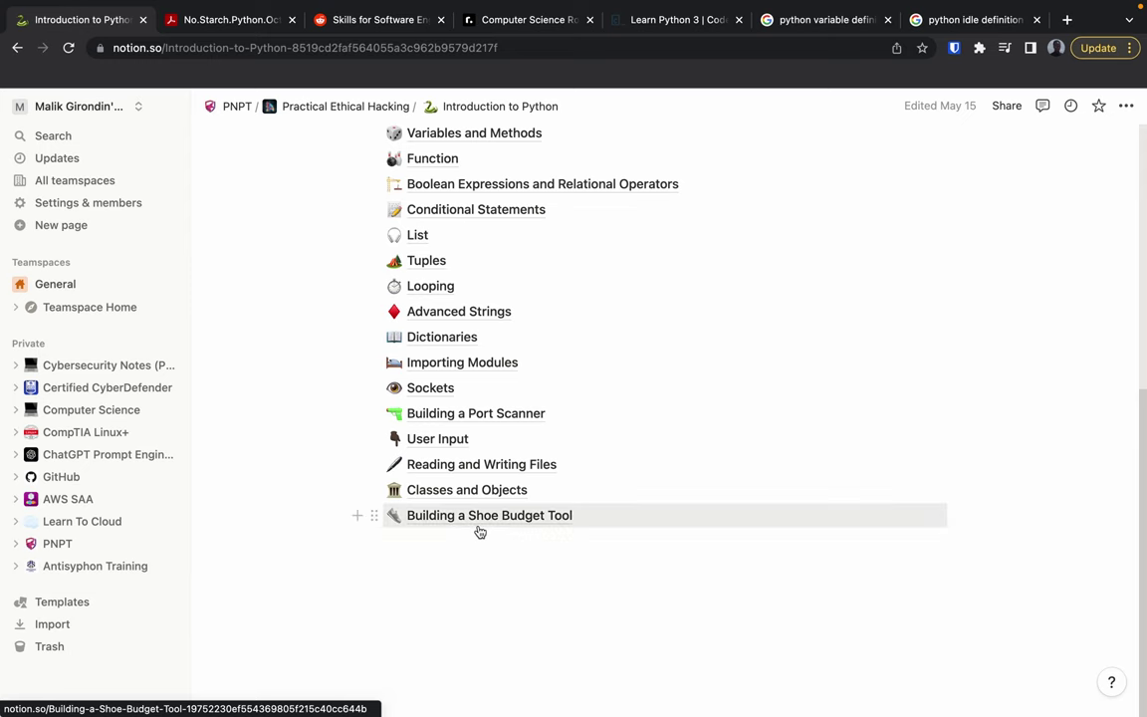
{"action": "scroll", "coordinate": [481, 530], "scroll_direction": "up", "scroll_amount": 2}
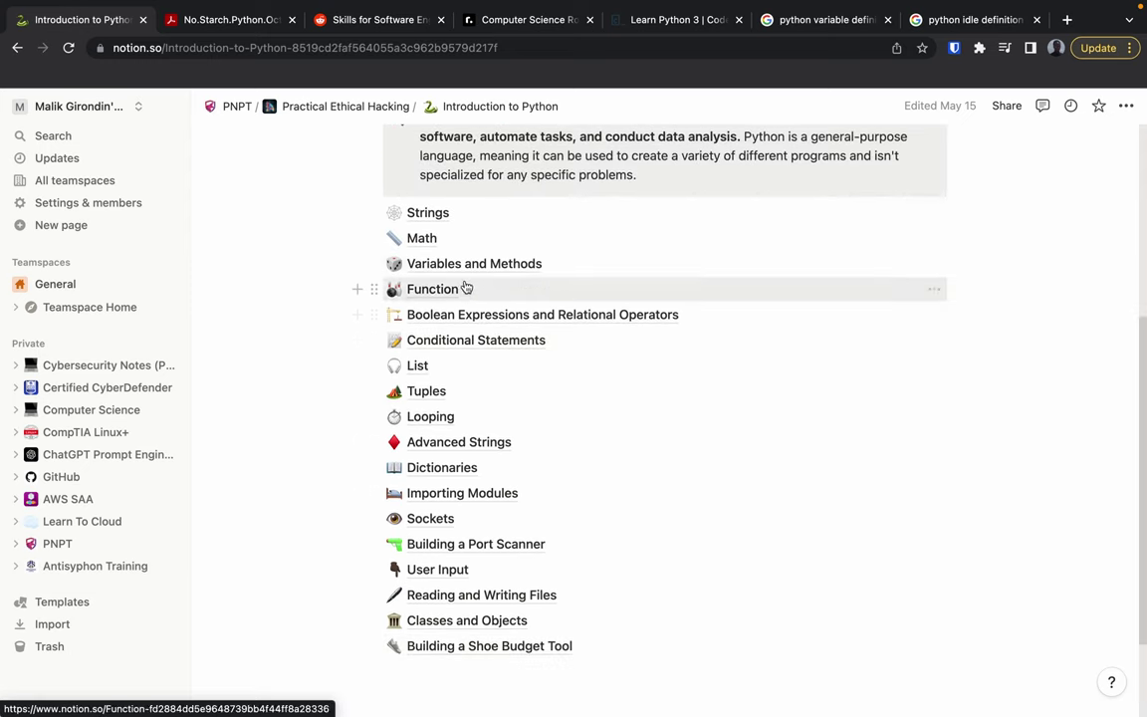
Review the Strings sub-page from its definition through the code examples to Lab Outputs, and return to Introduction to Python
{"action": "left_click", "coordinate": [438, 215]}
{"action": "scroll", "coordinate": [495, 393], "scroll_direction": "down", "scroll_amount": 3}
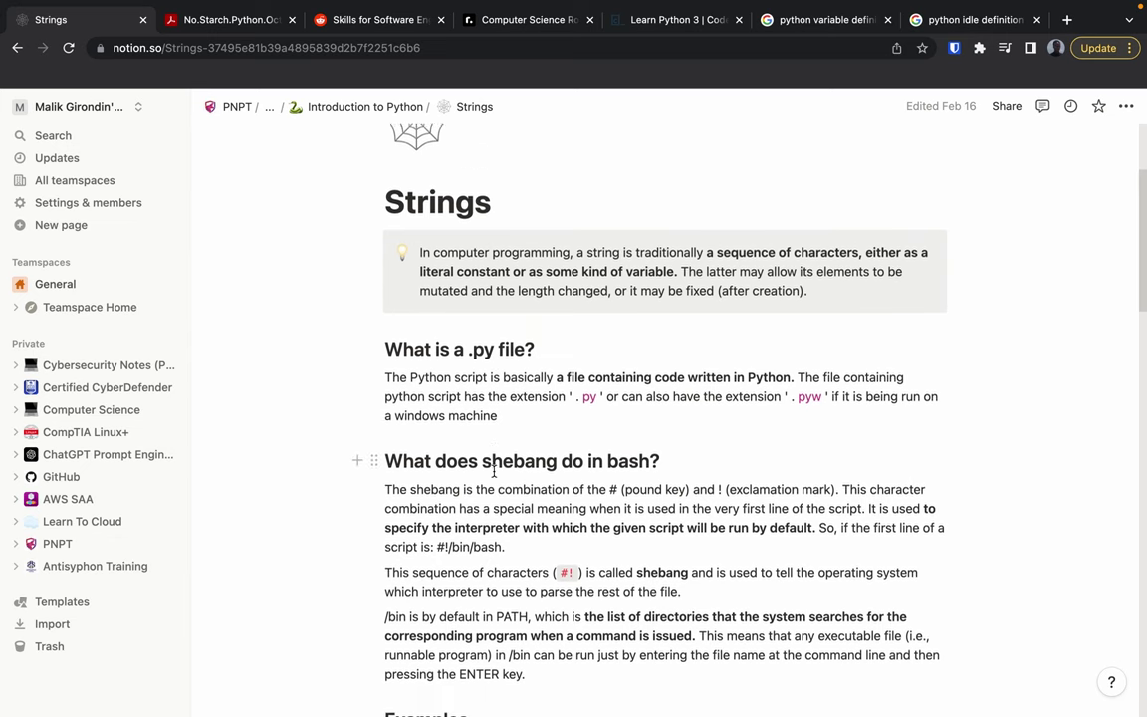
{"action": "scroll", "coordinate": [494, 470], "scroll_direction": "down", "scroll_amount": 3}
{"action": "scroll", "coordinate": [493, 470], "scroll_direction": "down", "scroll_amount": 3}
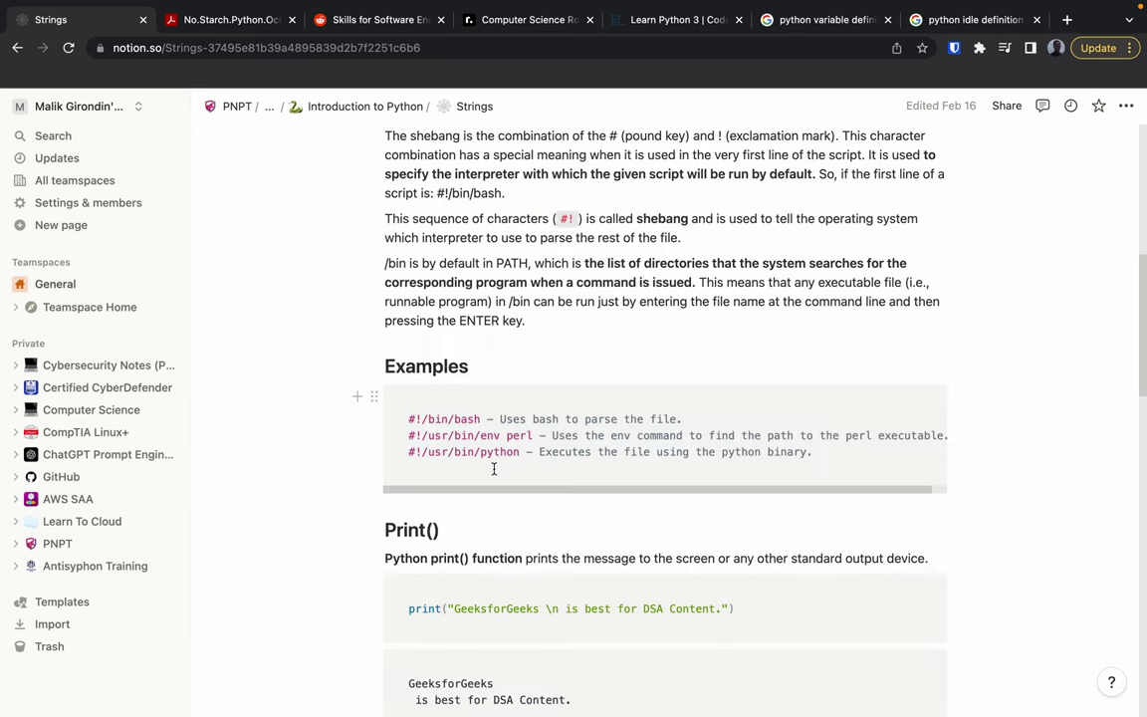
{"action": "scroll", "coordinate": [494, 464], "scroll_direction": "down", "scroll_amount": 5}
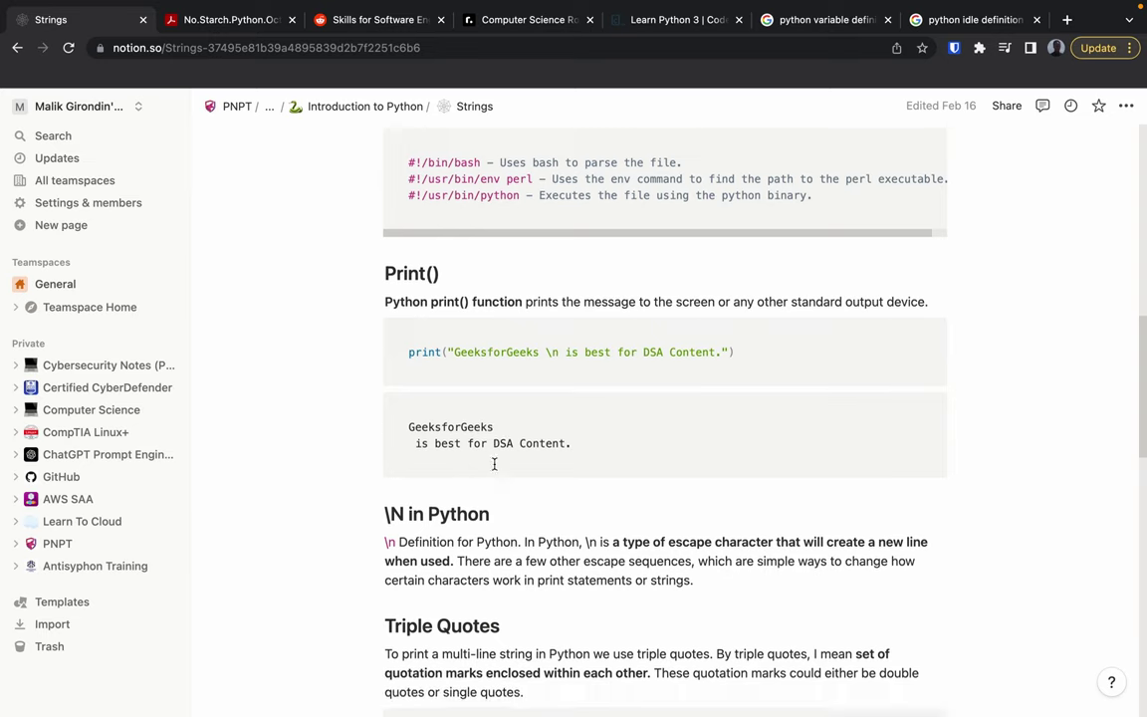
{"action": "scroll", "coordinate": [494, 464], "scroll_direction": "down", "scroll_amount": 1}
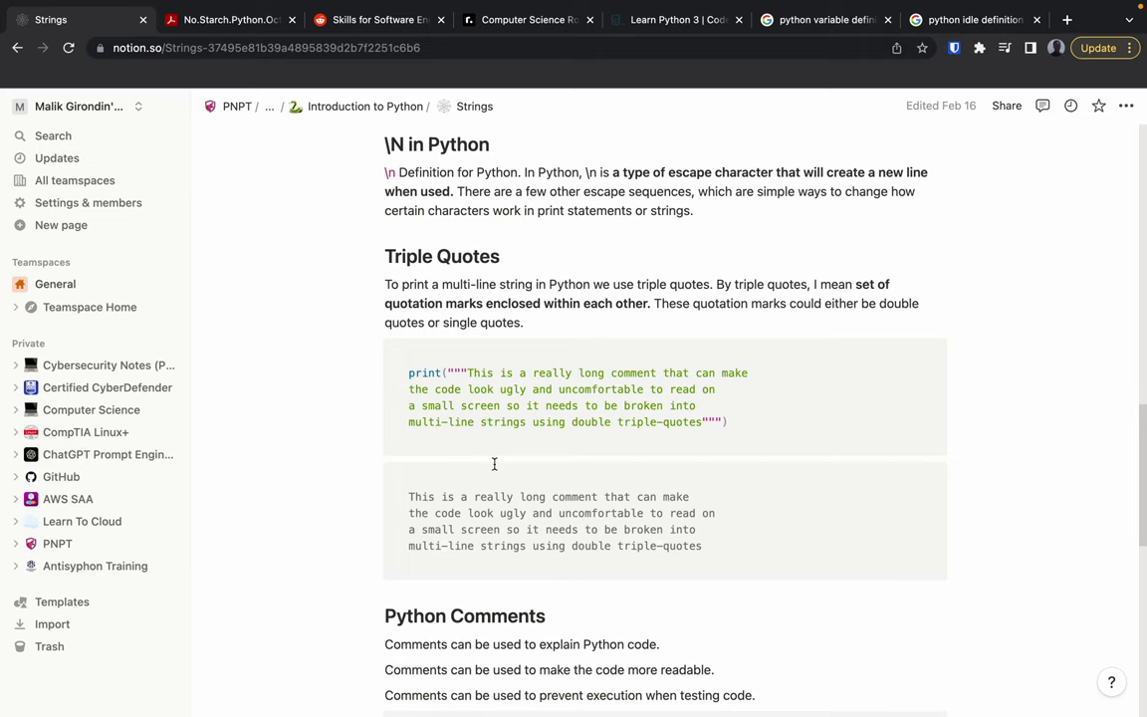
{"action": "scroll", "coordinate": [494, 464], "scroll_direction": "down", "scroll_amount": 6}
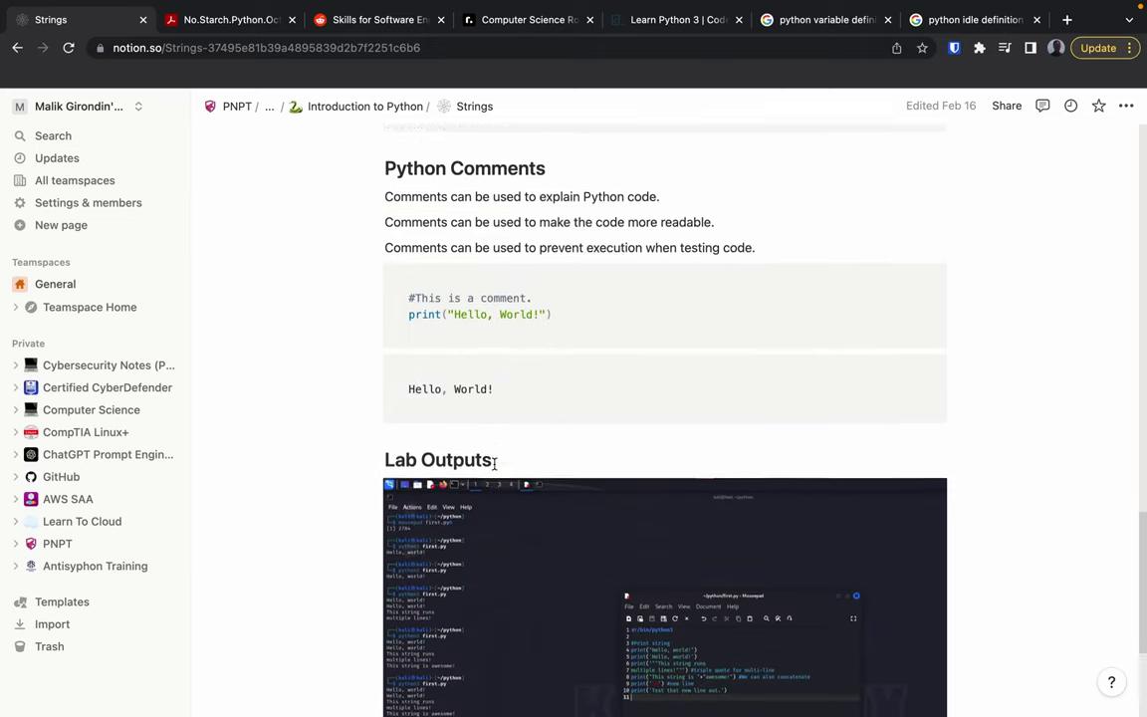
{"action": "scroll", "coordinate": [495, 469], "scroll_direction": "up", "scroll_amount": 4}
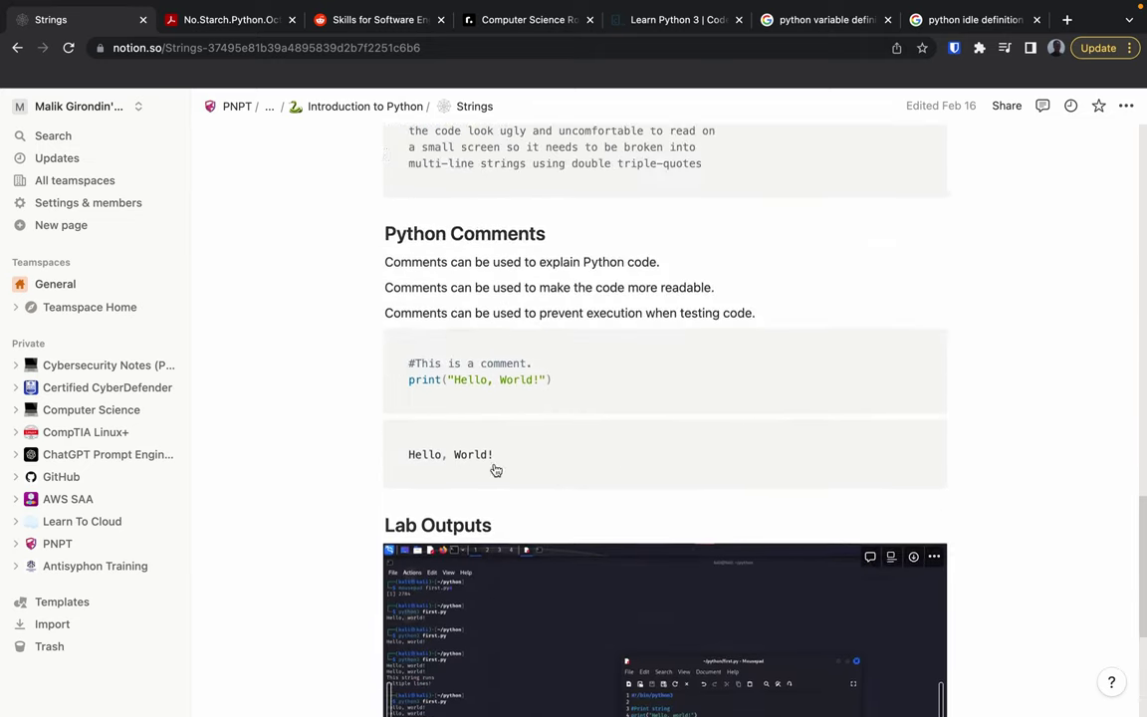
{"action": "left_click", "coordinate": [347, 106]}
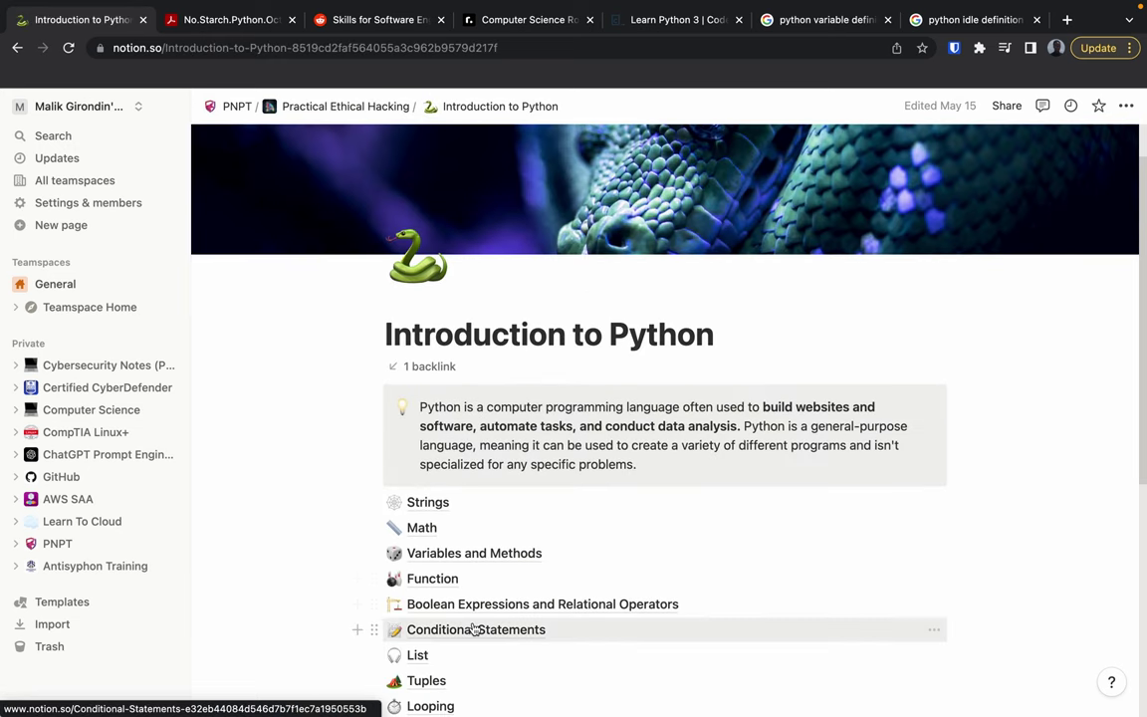
Search the workspace for "module" and open the Importing Modules page under Introduction to Python
{"action": "key", "text": "super+k"}
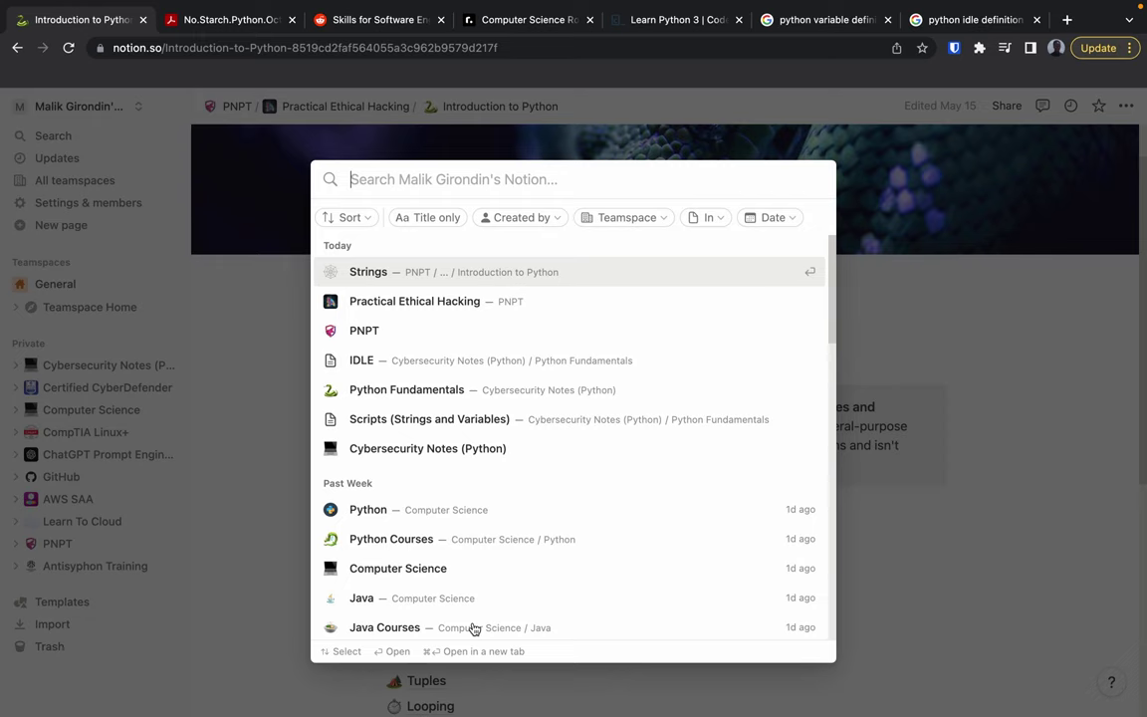
{"action": "type", "text": "module"}
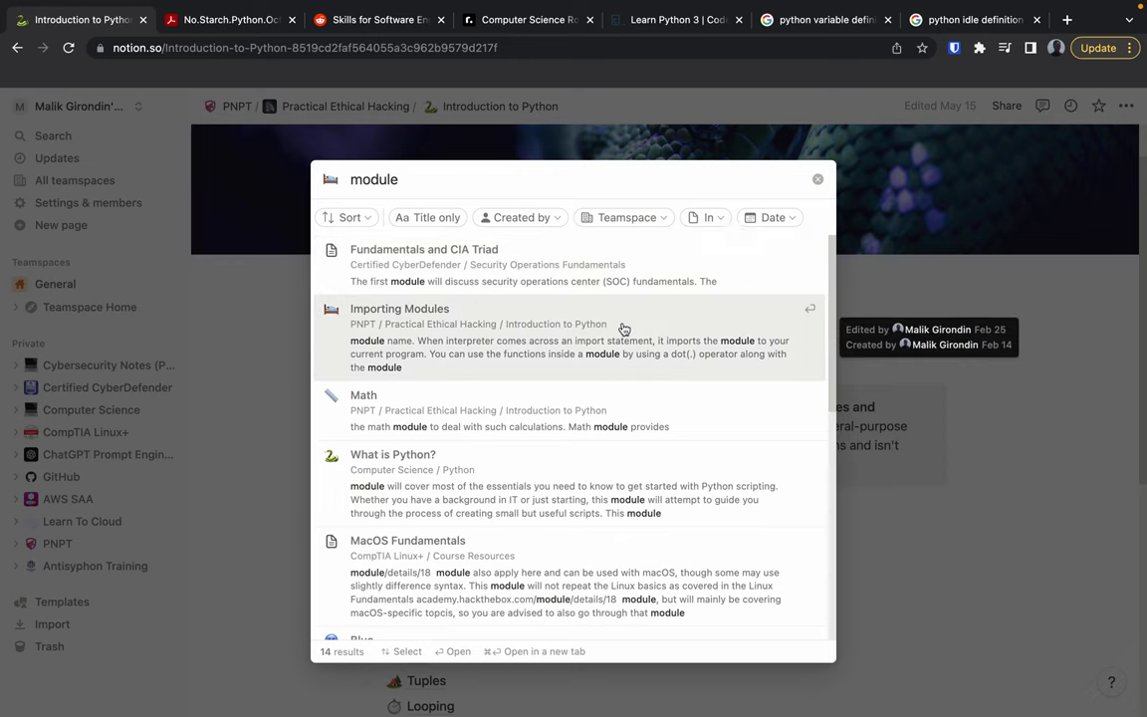
{"action": "left_click", "coordinate": [658, 324]}
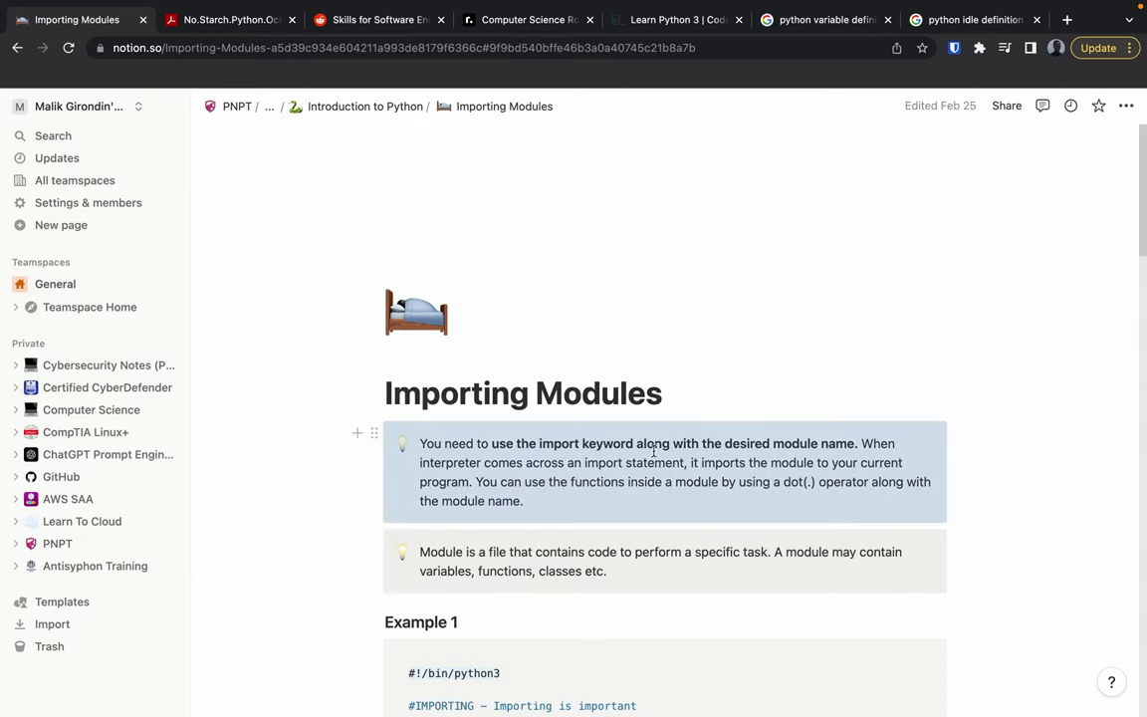
Examine the definitions, code examples and lab output on the Importing Modules page
{"action": "scroll", "coordinate": [654, 451], "scroll_direction": "down", "scroll_amount": 5}
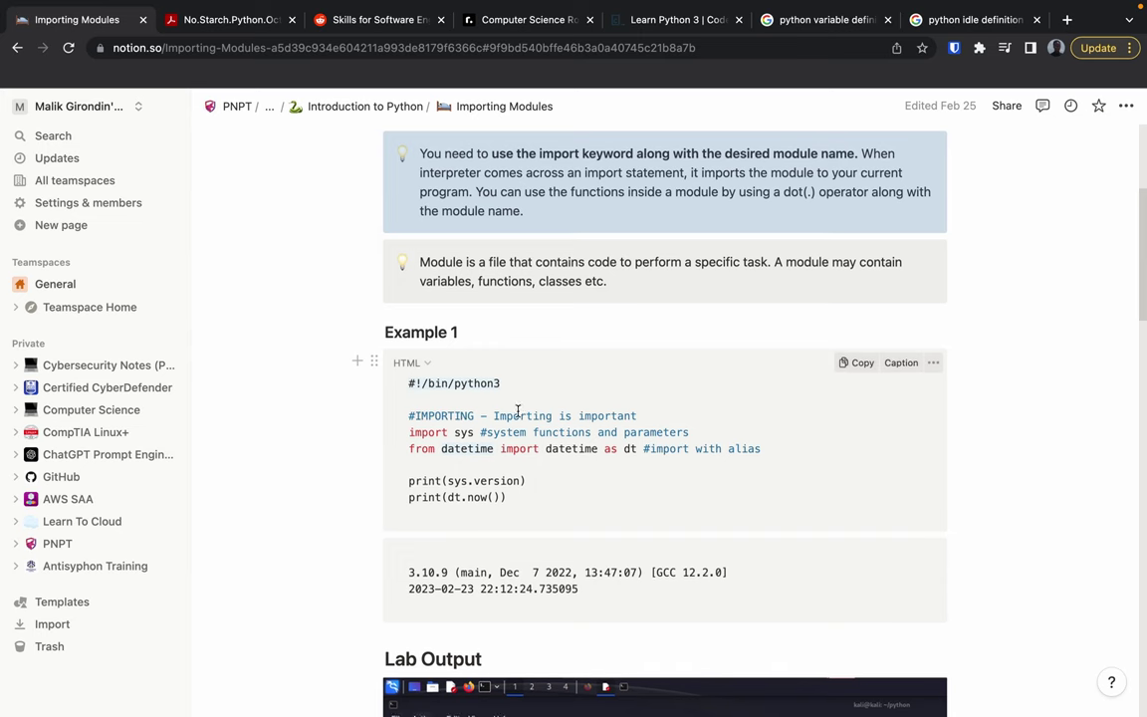
{"action": "scroll", "coordinate": [517, 408], "scroll_direction": "down", "scroll_amount": 8}
{"action": "scroll", "coordinate": [515, 439], "scroll_direction": "down", "scroll_amount": 8}
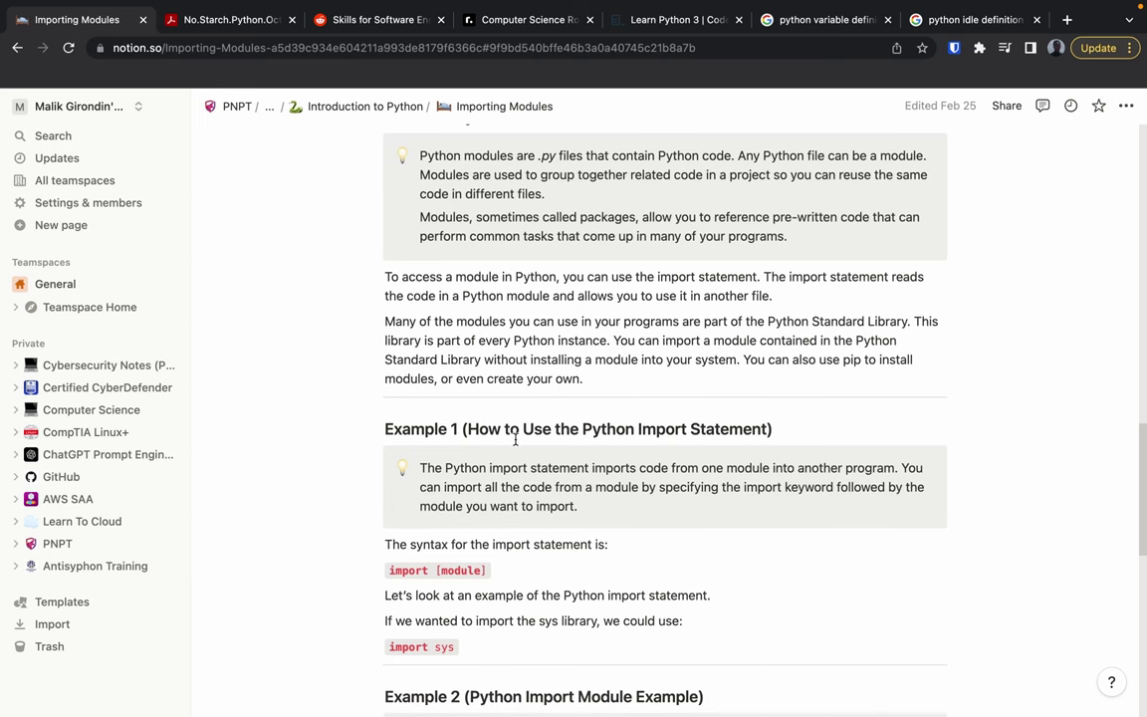
{"action": "scroll", "coordinate": [516, 440], "scroll_direction": "down", "scroll_amount": 5}
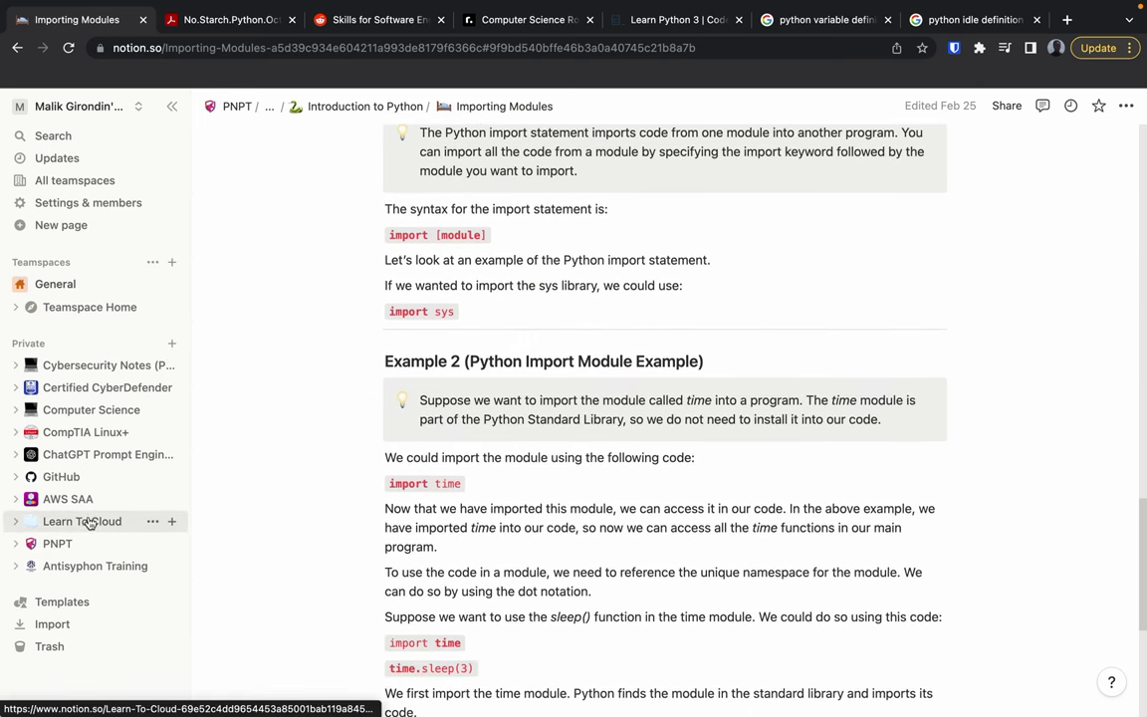
Revisit the Scripts (Strings and Variables) page under Python Fundamentals, and return to the Cybersecurity Notes (Python) page
{"action": "left_click", "coordinate": [101, 368]}
{"action": "left_click", "coordinate": [472, 449]}
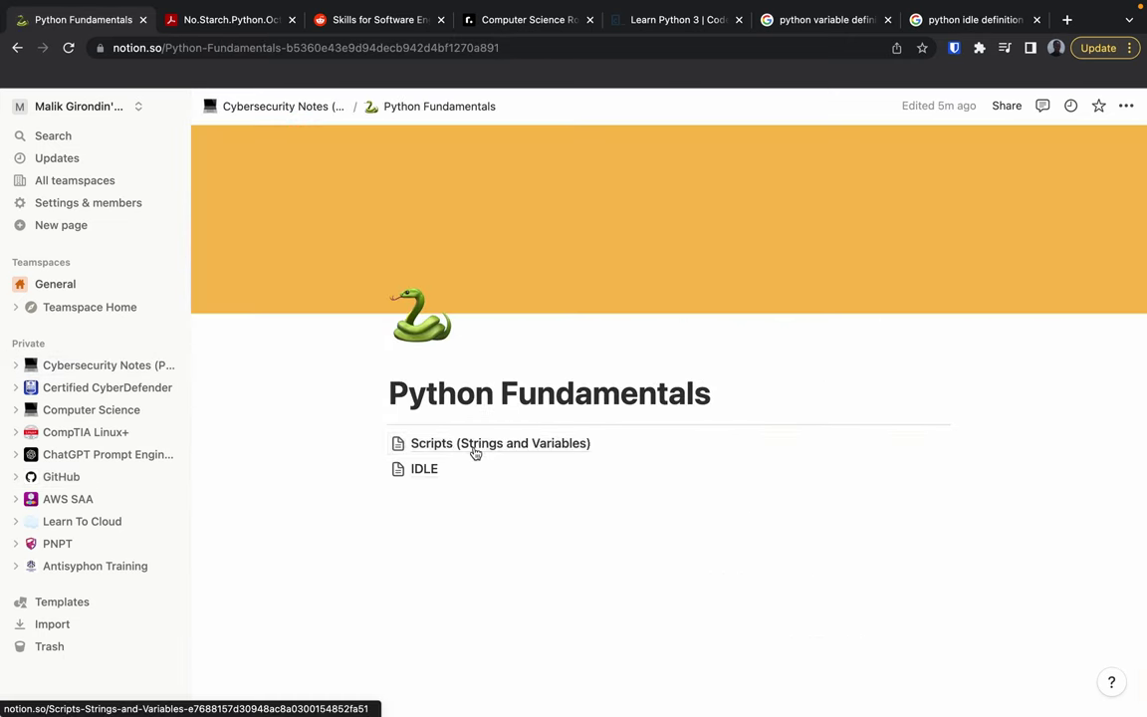
{"action": "left_click", "coordinate": [476, 448]}
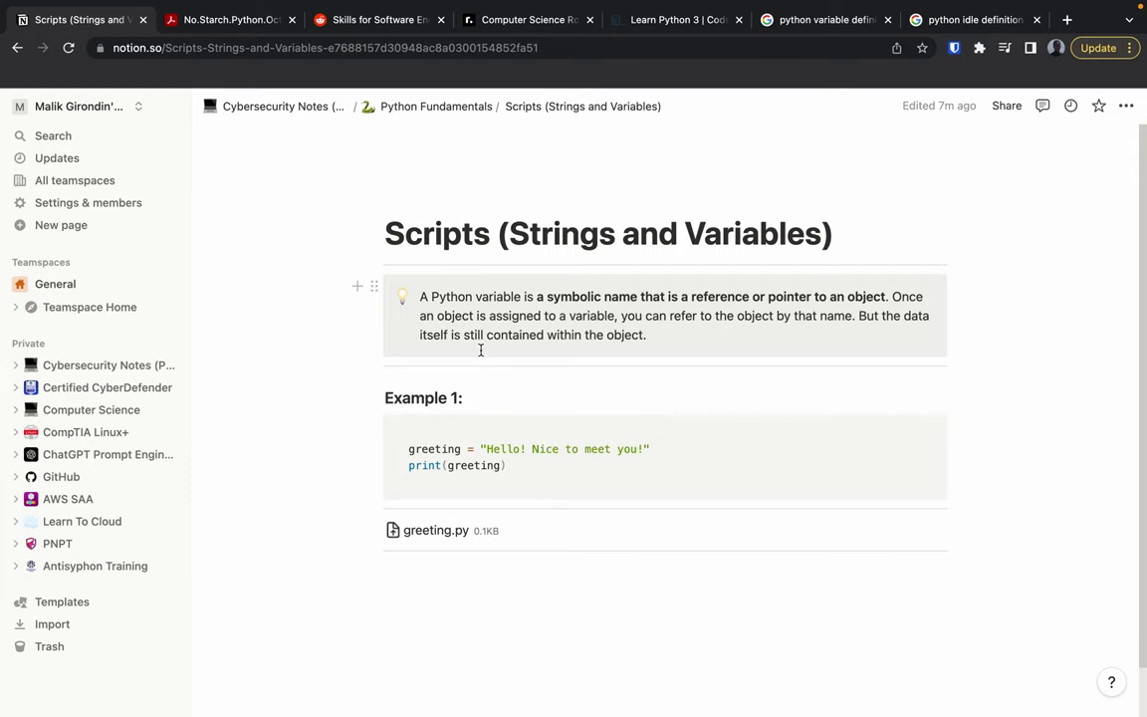
{"action": "scroll", "coordinate": [481, 352], "scroll_direction": "down", "scroll_amount": 2}
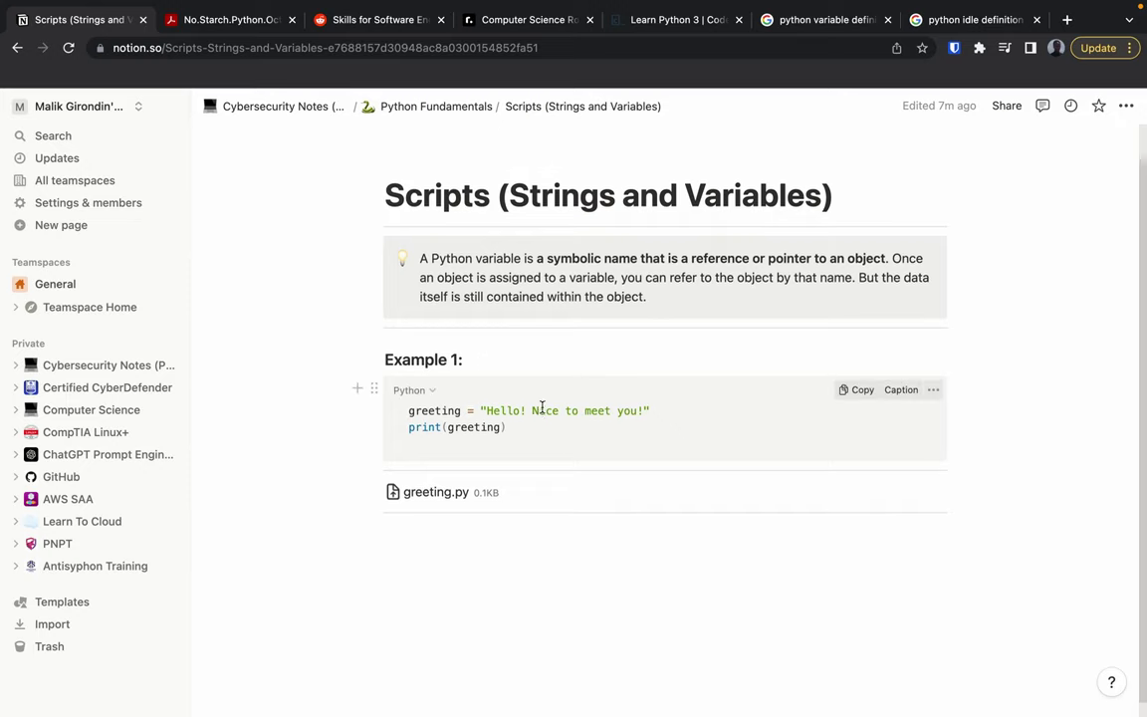
{"action": "scroll", "coordinate": [541, 406], "scroll_direction": "up", "scroll_amount": 1}
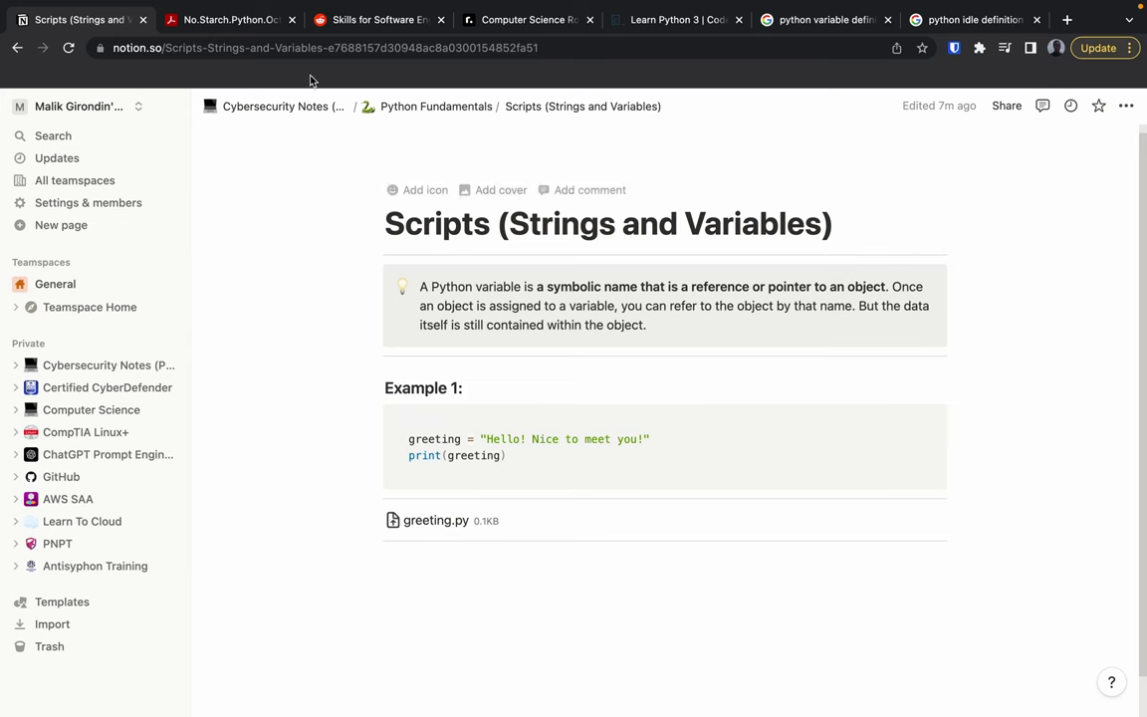
{"action": "left_click", "coordinate": [283, 107]}
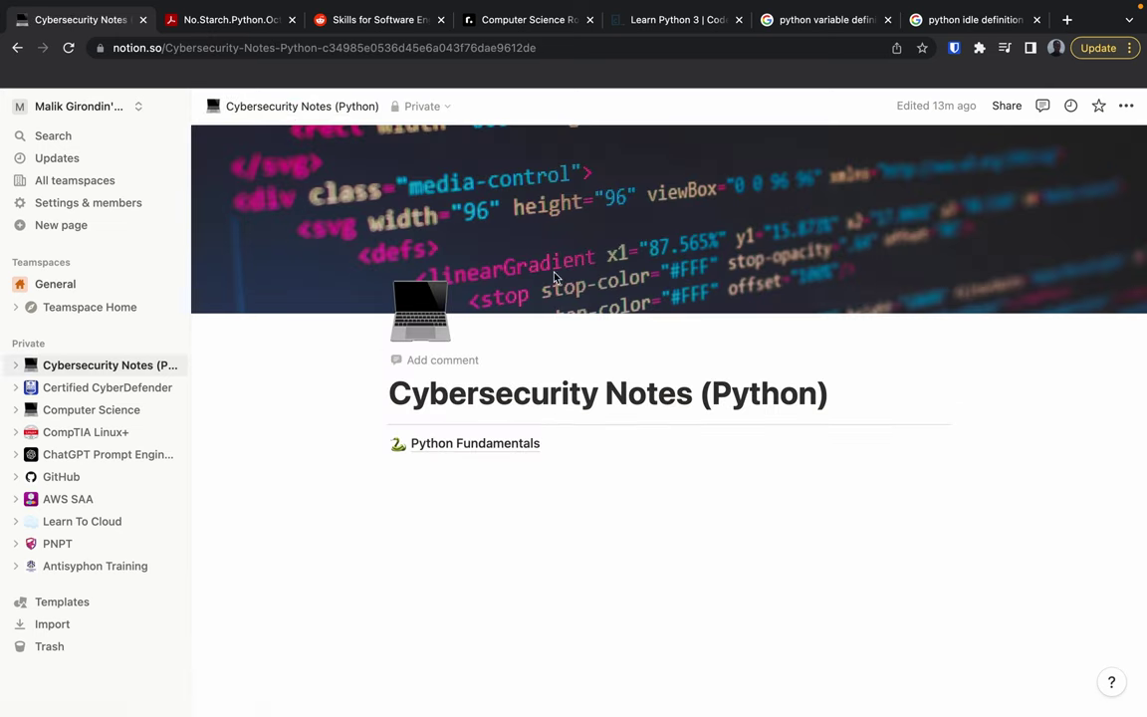